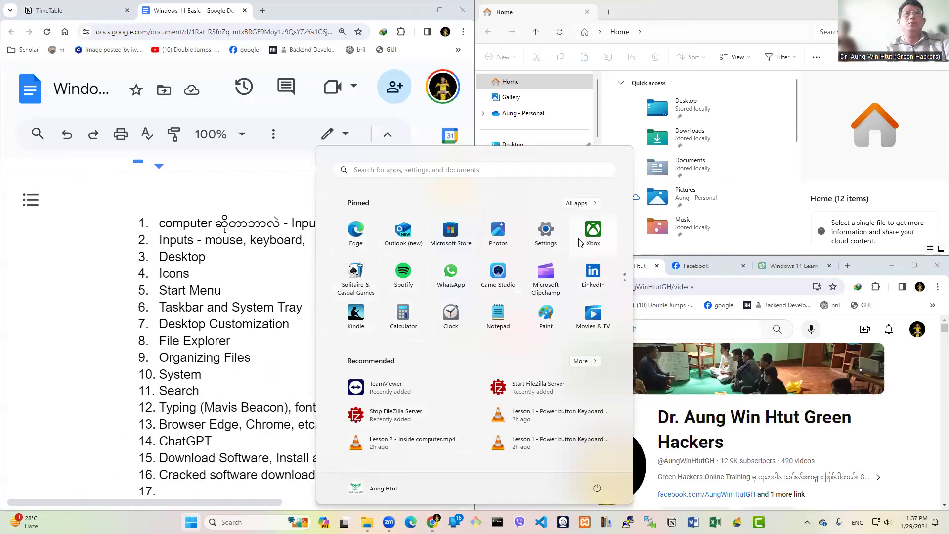
Step: Search Windows for vlc, replace the search with cmd, and open Command Prompt
left_click(374, 171)
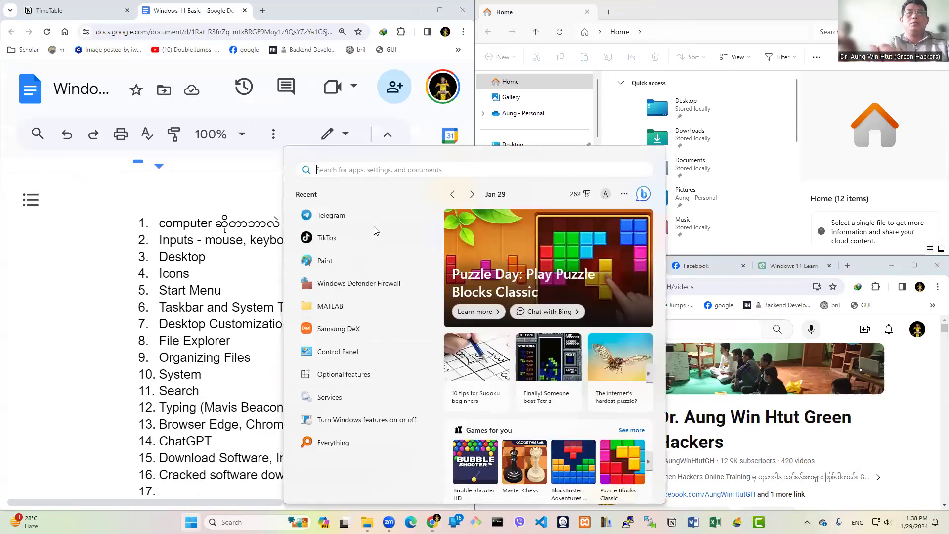
type("vlc")
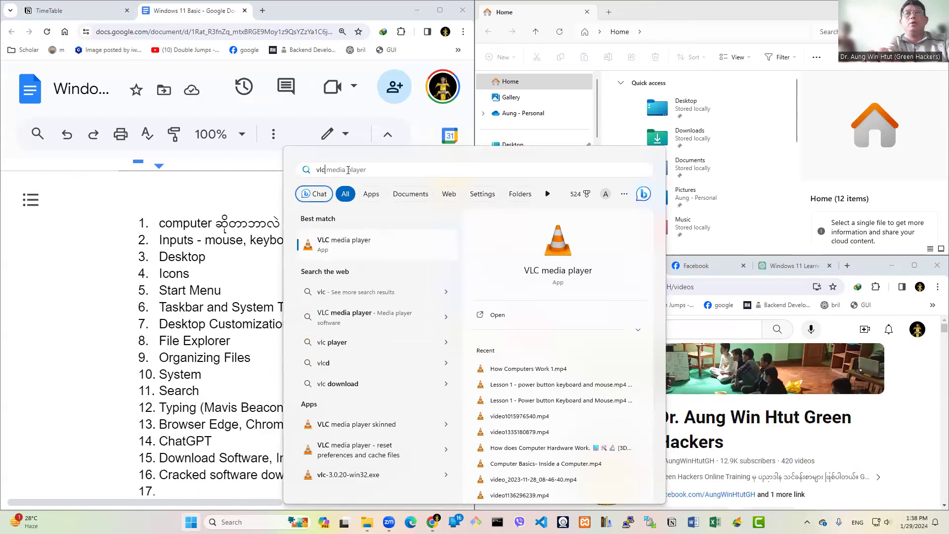
triple_click(348, 169)
type("cmd")
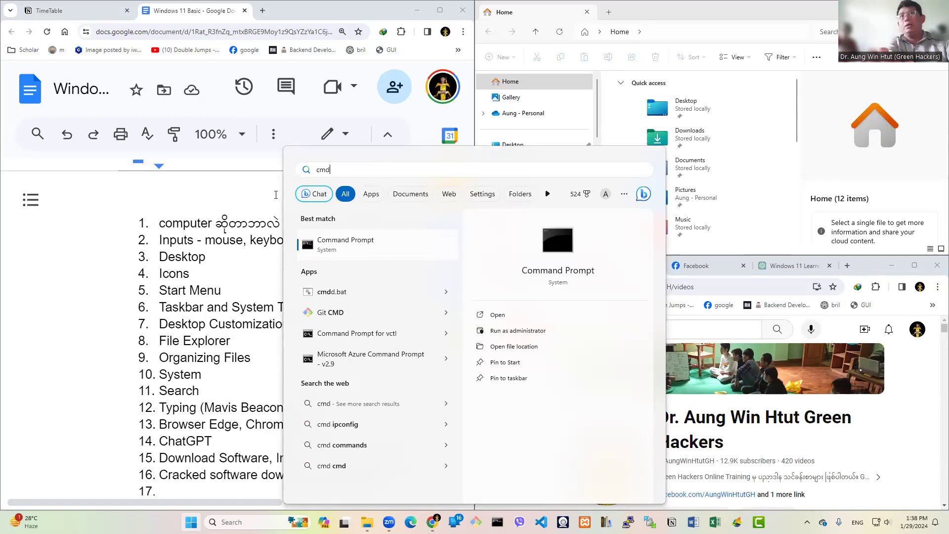
left_click(348, 244)
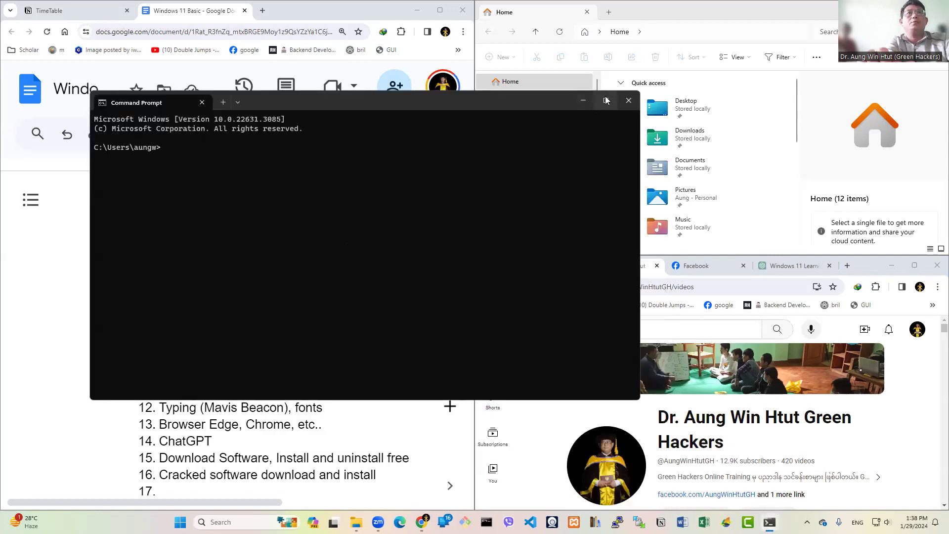
Step: Snap the Command Prompt window into the upper-right quarter of the four-window layout and close it
mouse_move(605, 100)
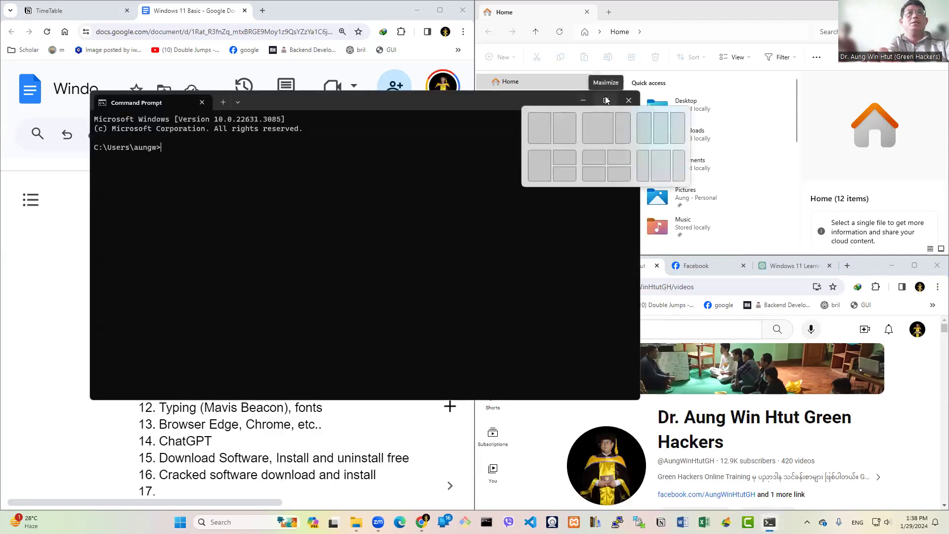
left_click(617, 156)
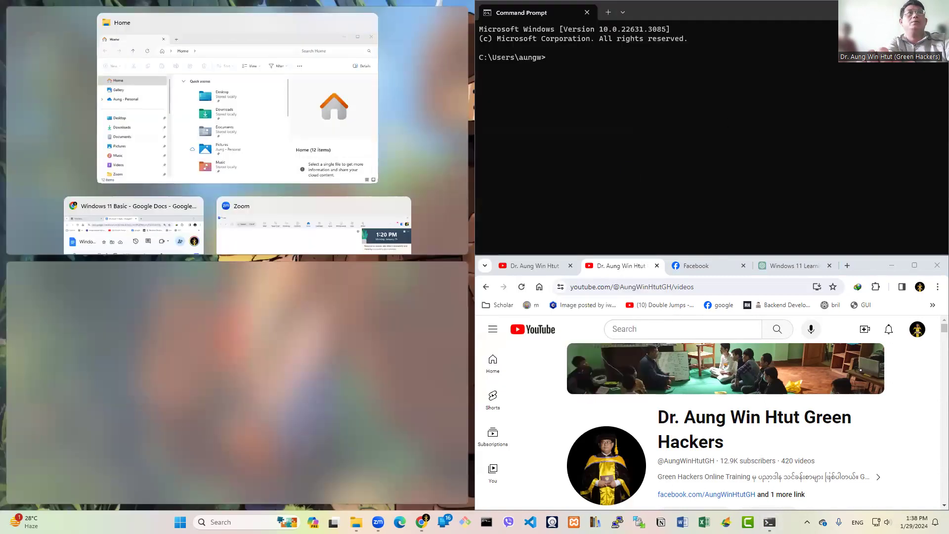
left_click(586, 13)
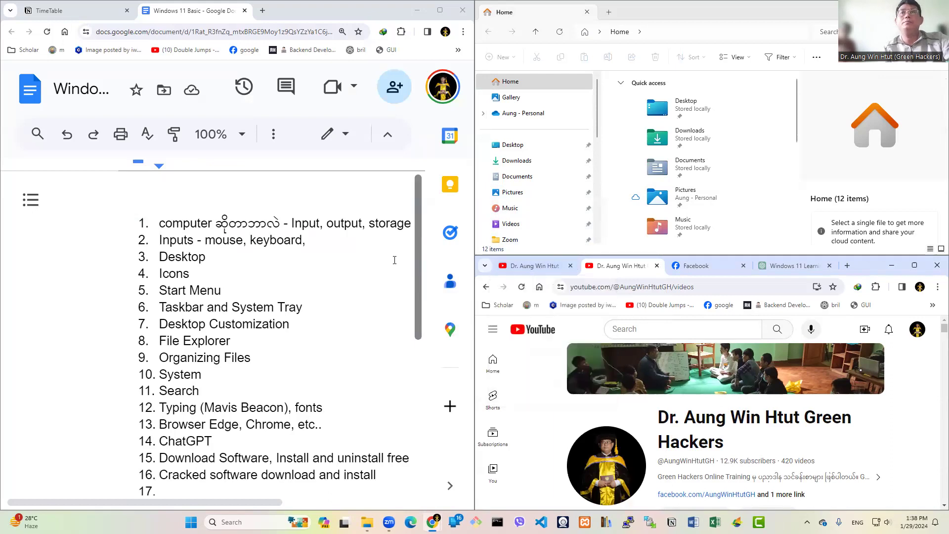
Step: Mark the Taskbar and System Tray item in the outline and minimize all open windows to expose the desktop
double_click(318, 303)
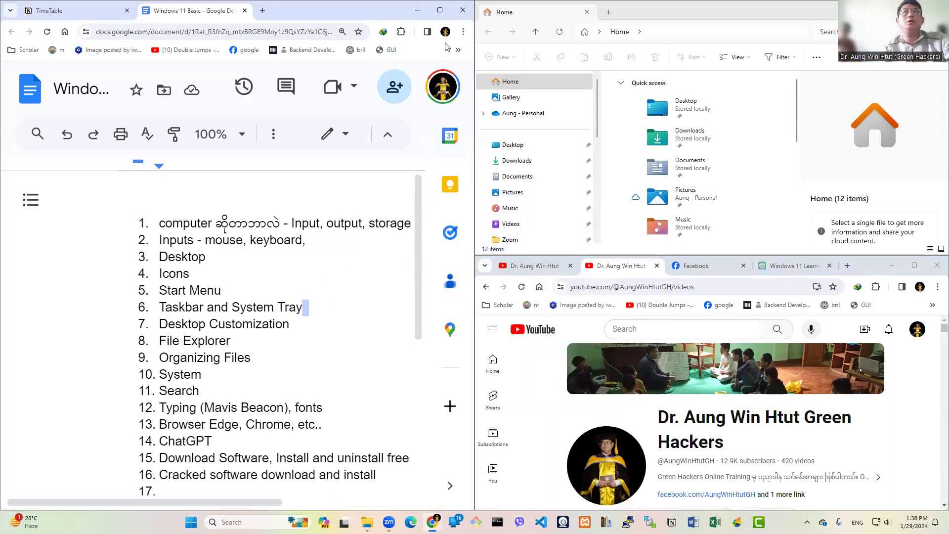
key("super+Down")
key("super+Down")
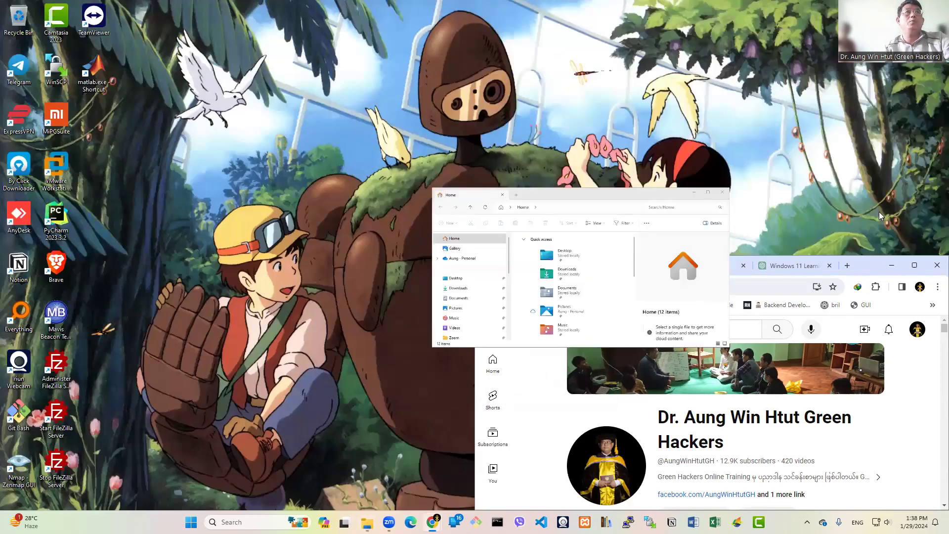
left_click(892, 266)
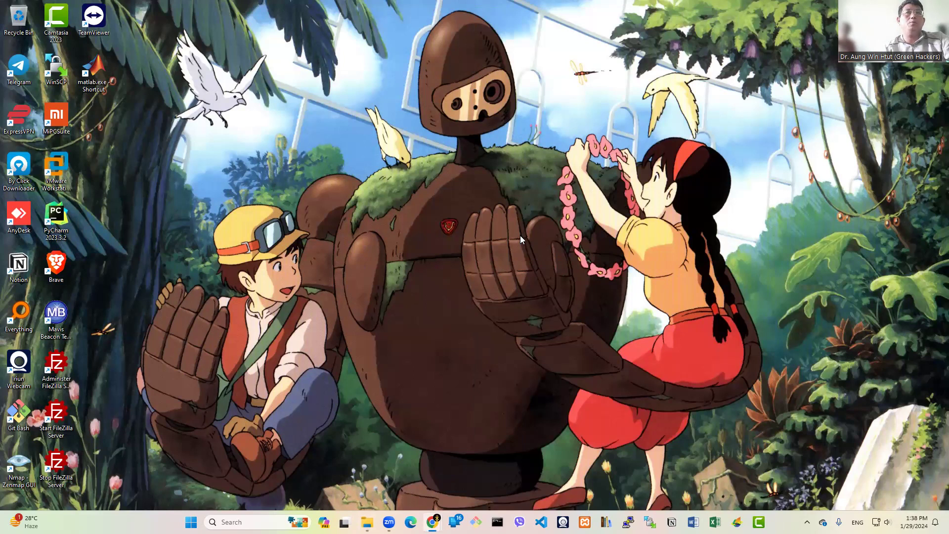
Step: Open the desktop's Personalization settings and go to the Background page
right_click(565, 356)
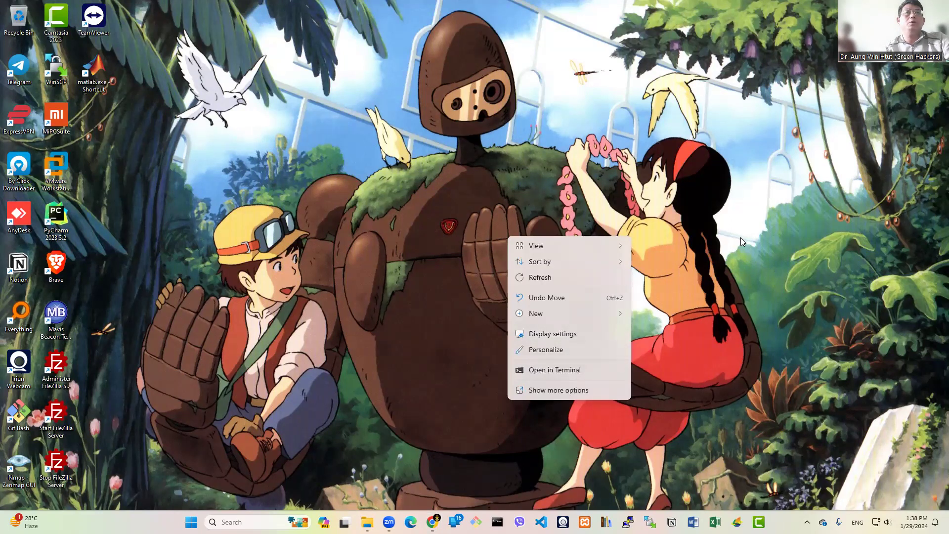
key("Escape")
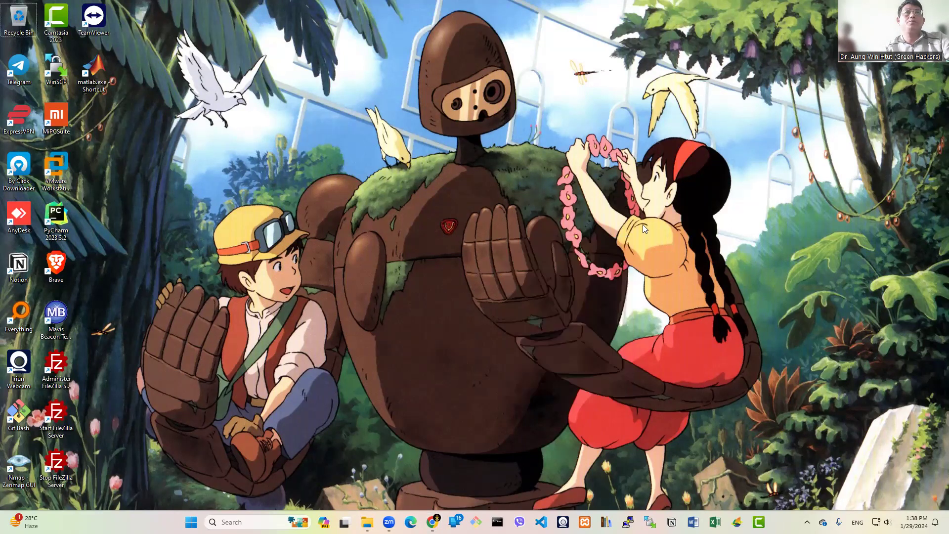
right_click(606, 224)
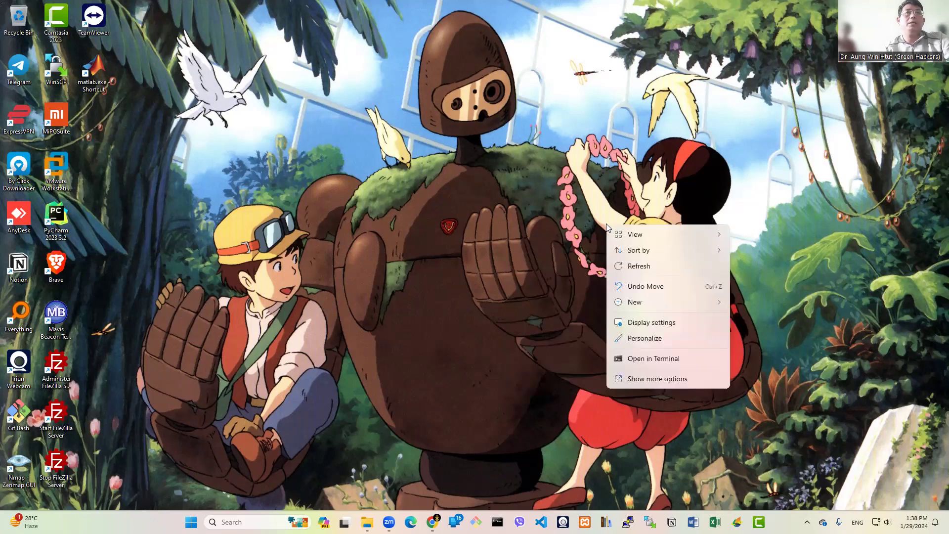
left_click(654, 339)
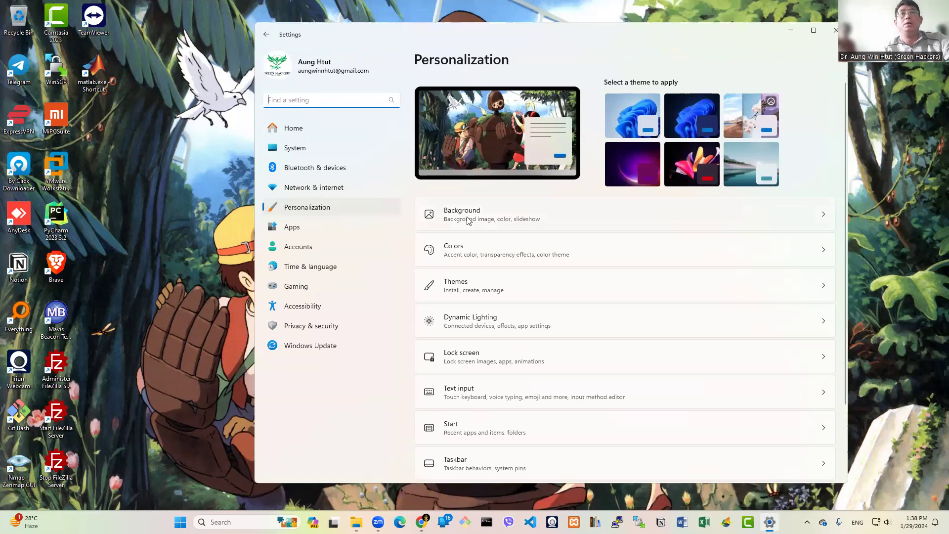
left_click(482, 217)
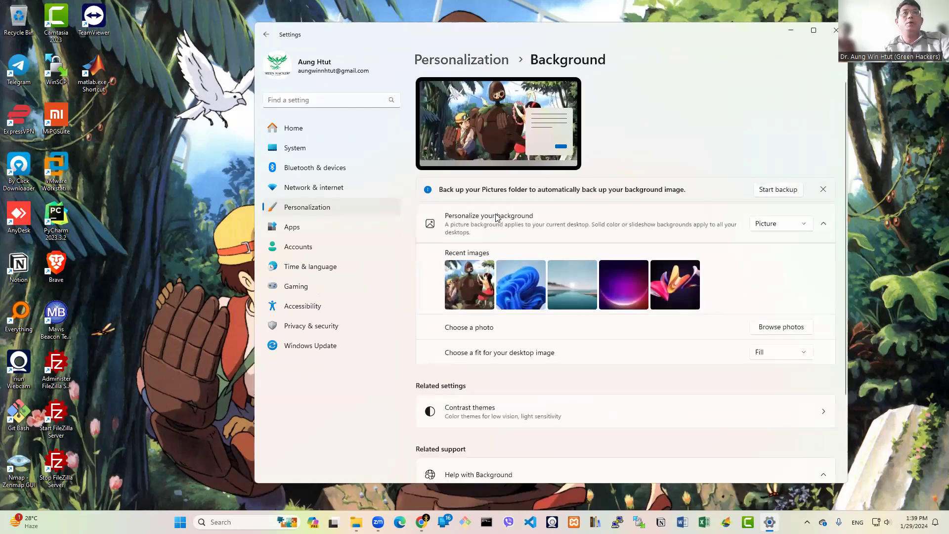
Step: Try the blue swirl recent image as the desktop background, and switch back to the robot artwork
left_click(525, 285)
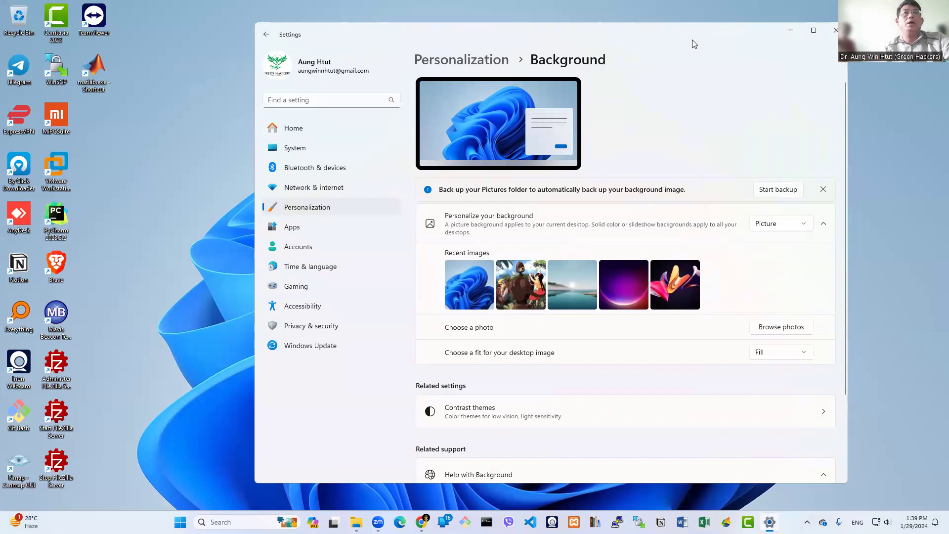
left_click_drag(694, 44, 692, 55)
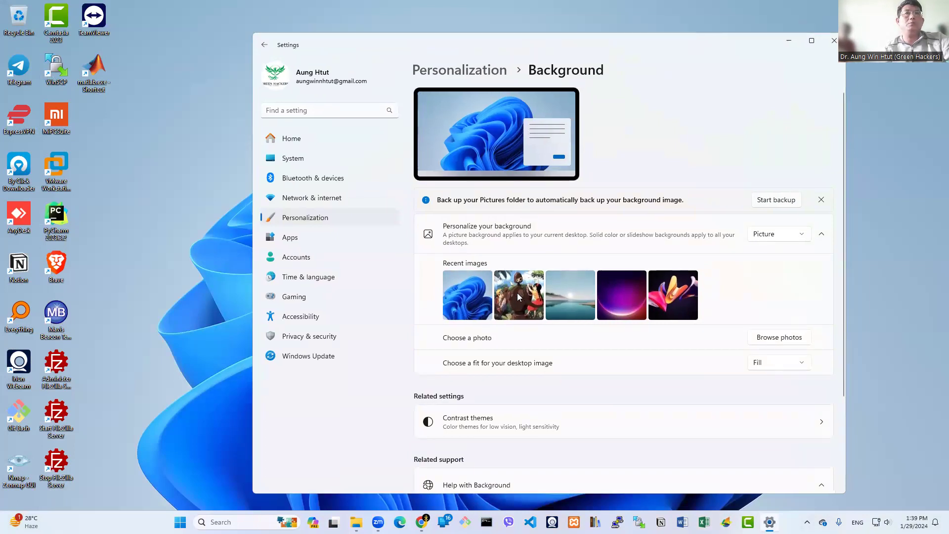
left_click(518, 297)
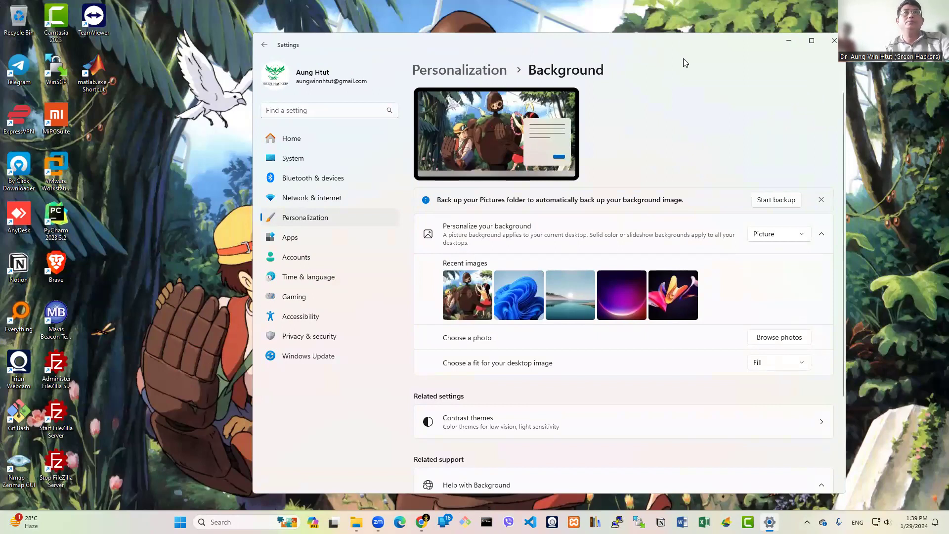
left_click_drag(655, 47, 633, 349)
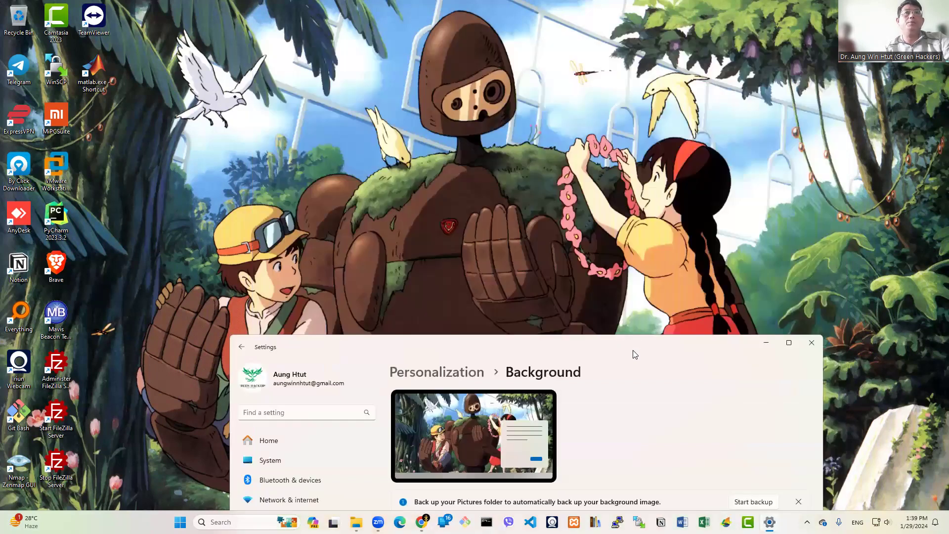
left_click_drag(633, 350, 646, 55)
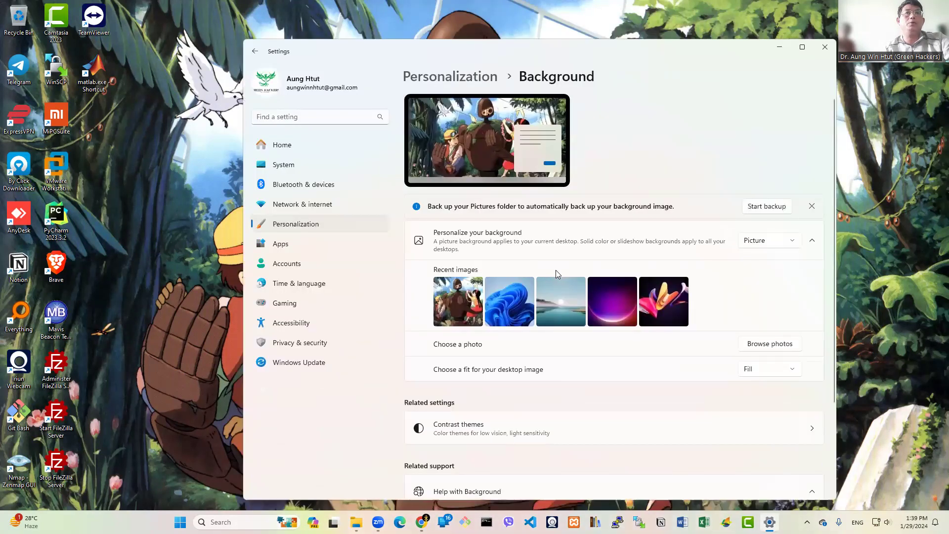
Step: Browse the Pictures folder, set FFhoJxXUUAIhKZ0.jfif as the desktop background, and view it on the cleared desktop
left_click(764, 347)
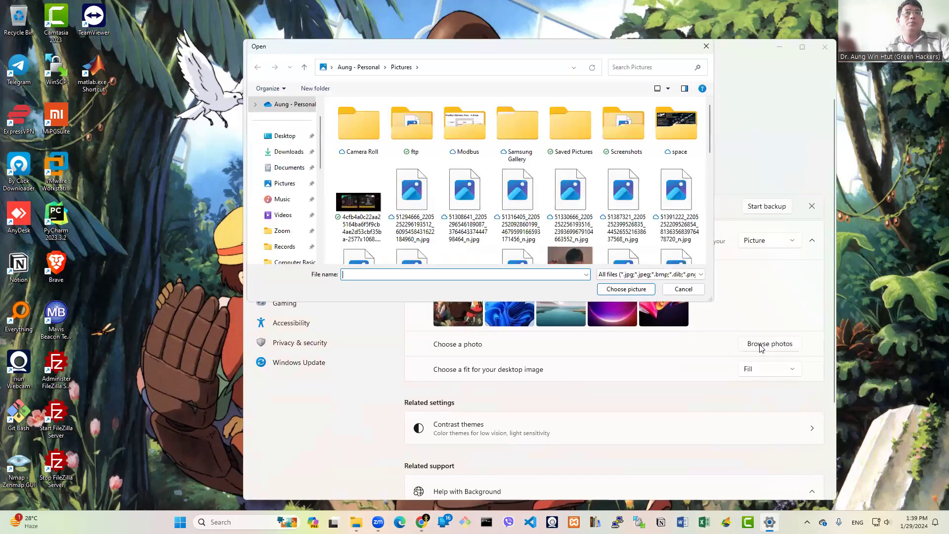
scroll(672, 212, "down", 3)
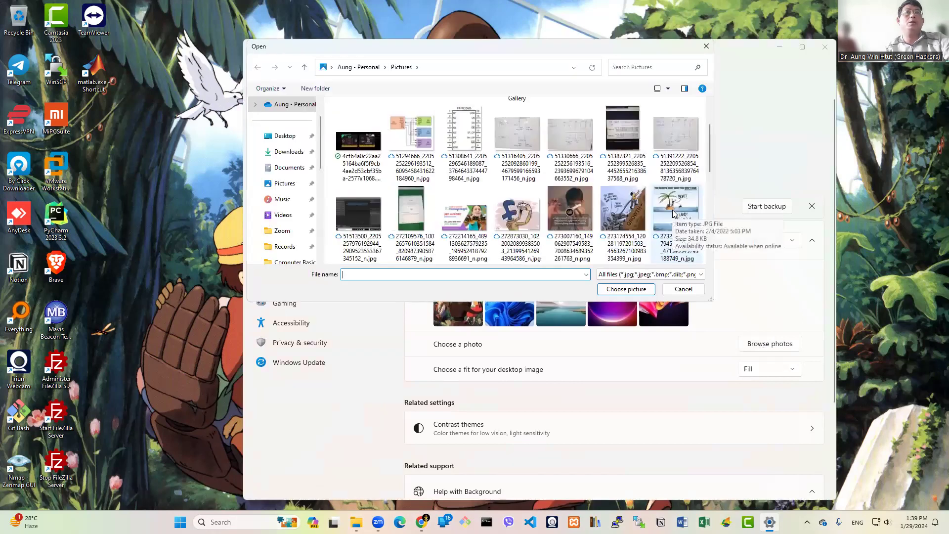
scroll(680, 209, "down", 2)
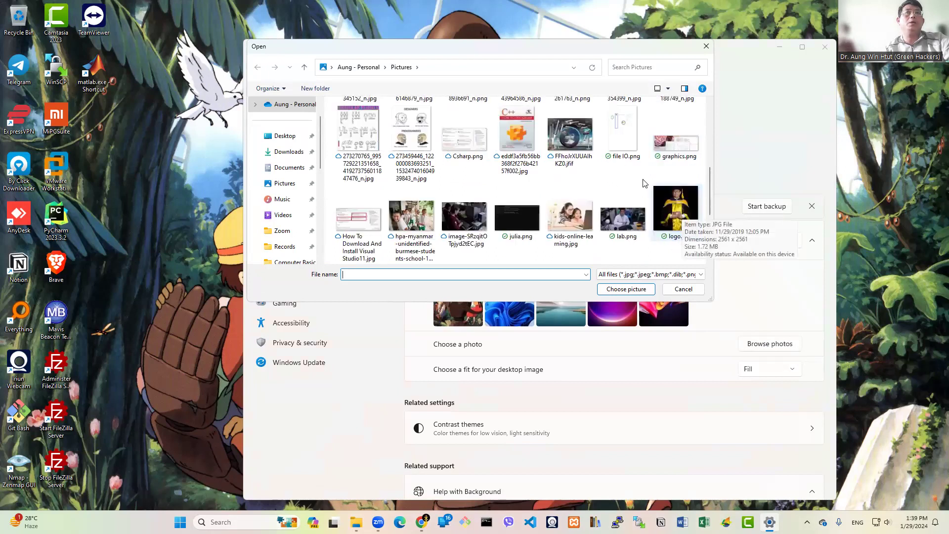
left_click(570, 139)
left_click(630, 291)
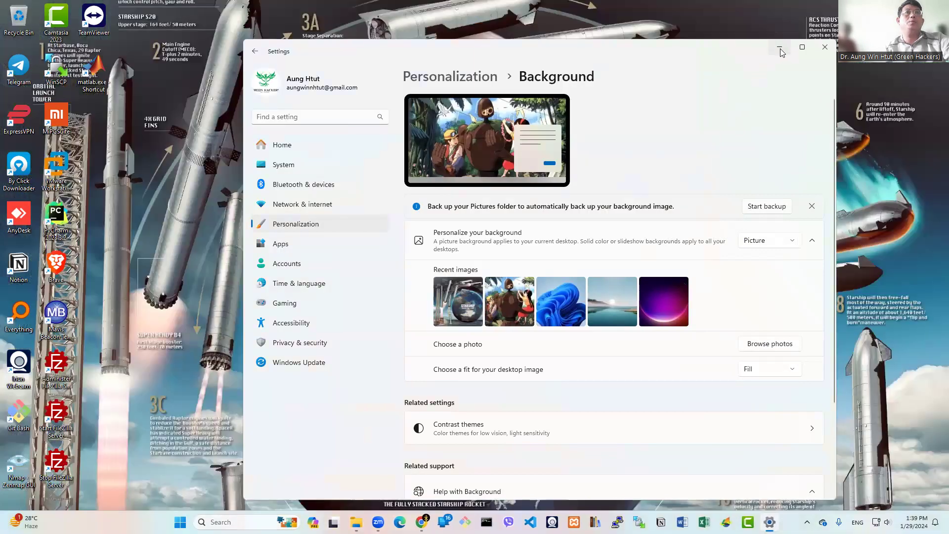
key("super+d")
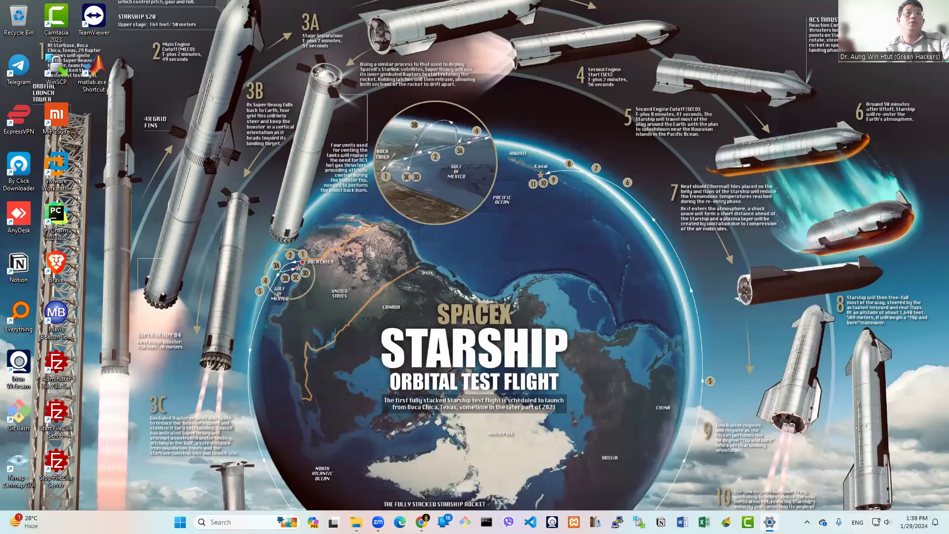
key("super+d")
Step: Restore the robot artwork from the recent images as the desktop background
left_click(519, 299)
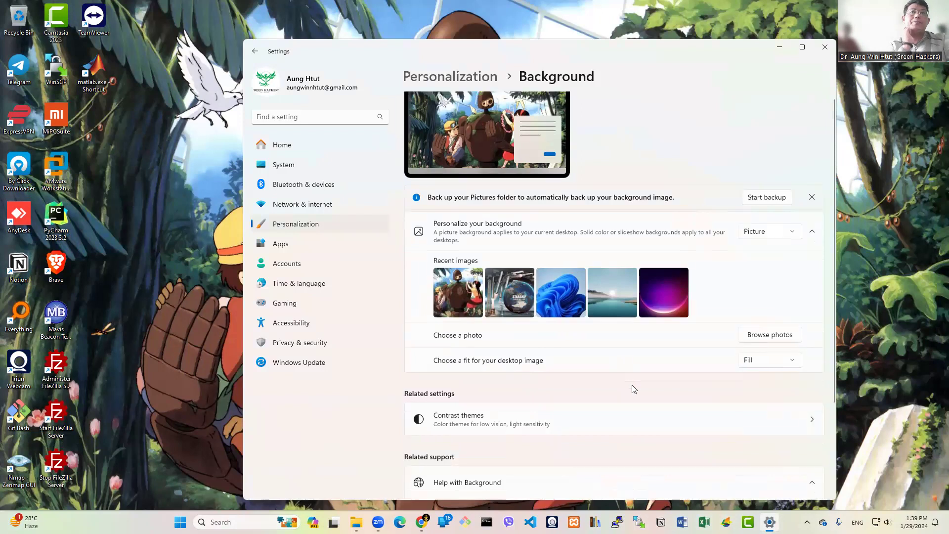
scroll(631, 387, "down", 3)
scroll(635, 388, "up", 3)
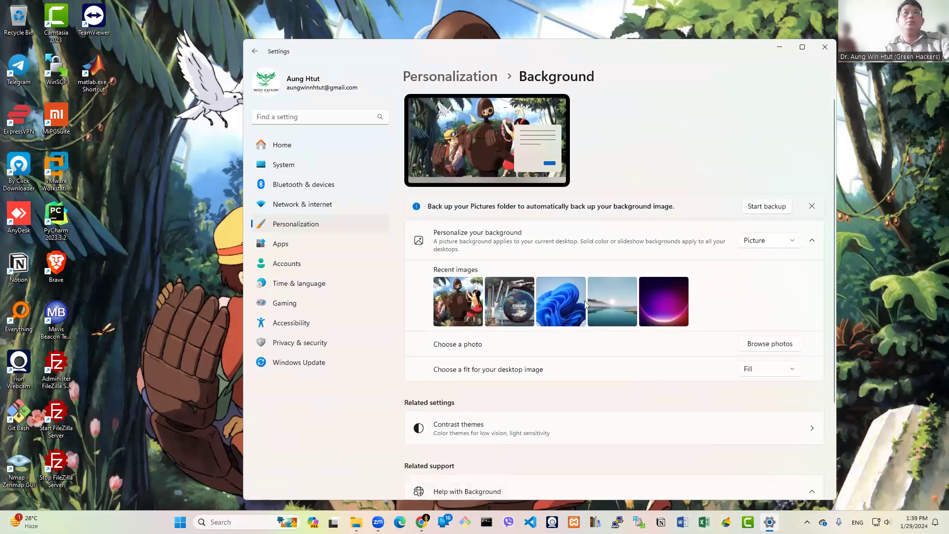
Step: Review the theme options on the Themes page of Personalization and close Settings
left_click(458, 78)
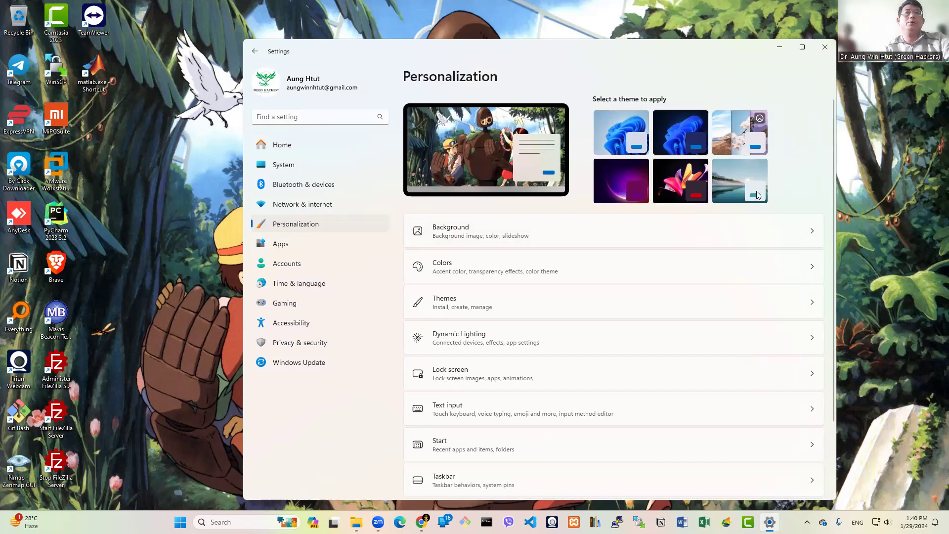
left_click(608, 306)
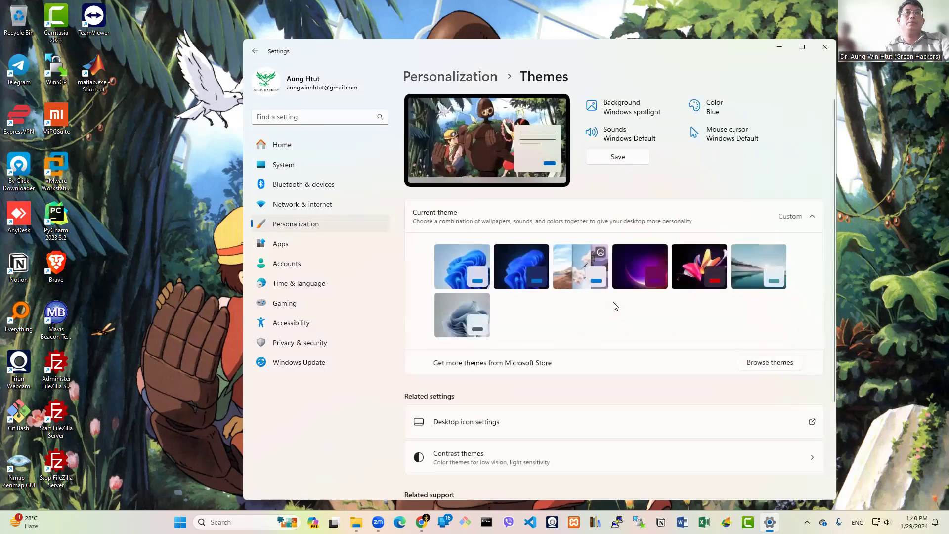
scroll(678, 269, "down", 3)
scroll(678, 270, "up", 2)
scroll(677, 269, "up", 1)
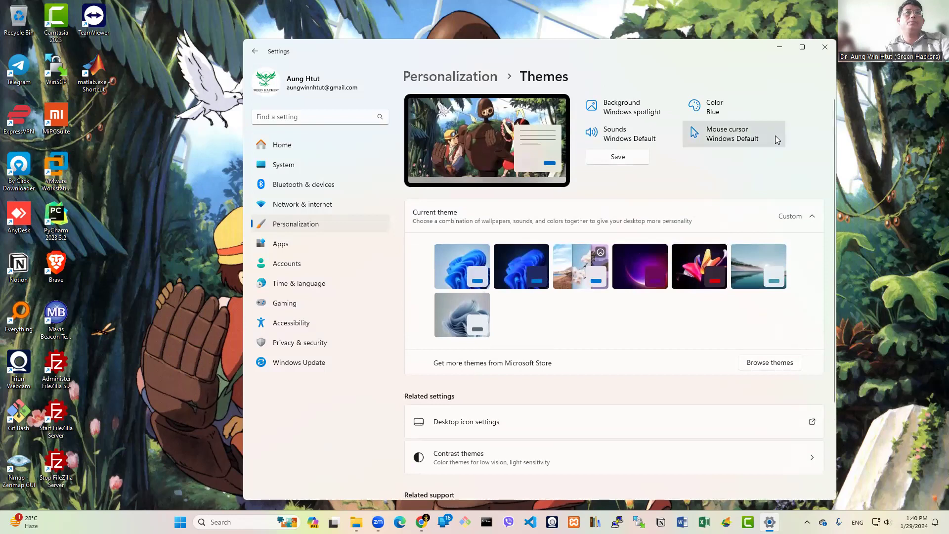
left_click(825, 48)
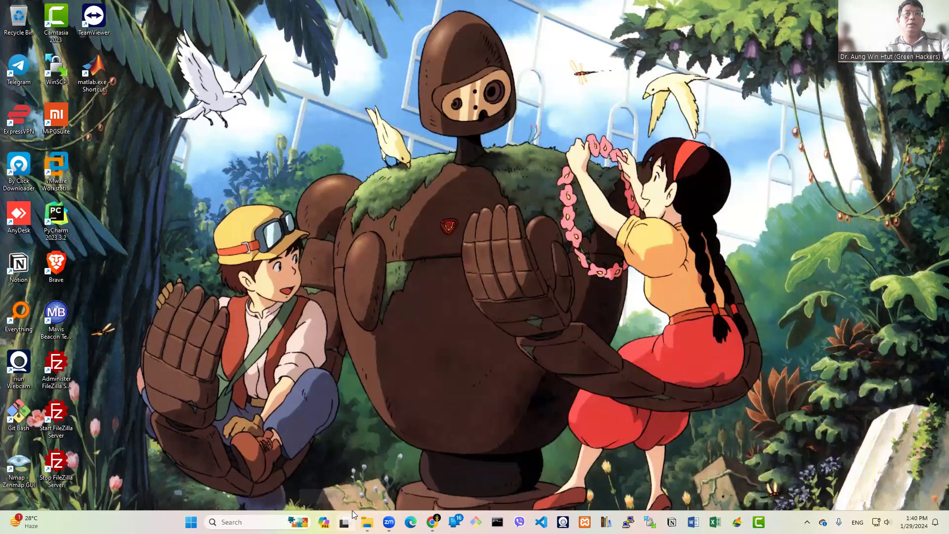
Step: Check the File Explorer item in the Windows 11 Basic outline, minimize the document, and open File Explorer
mouse_move(433, 522)
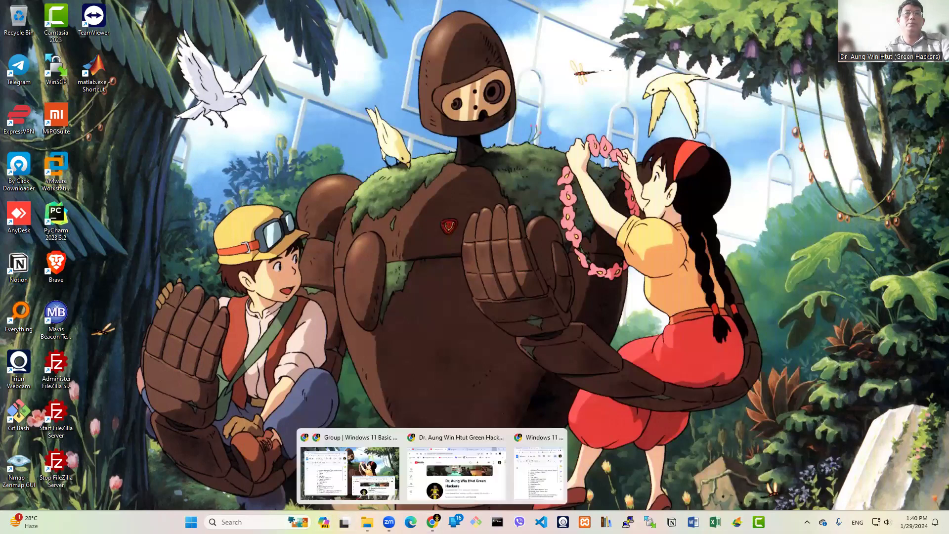
left_click(522, 480)
left_click(334, 343)
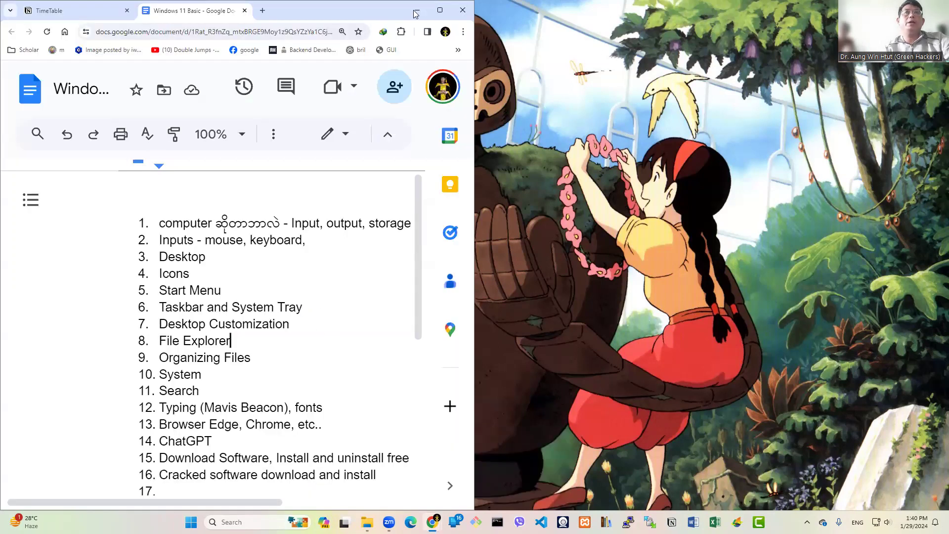
key("super+d")
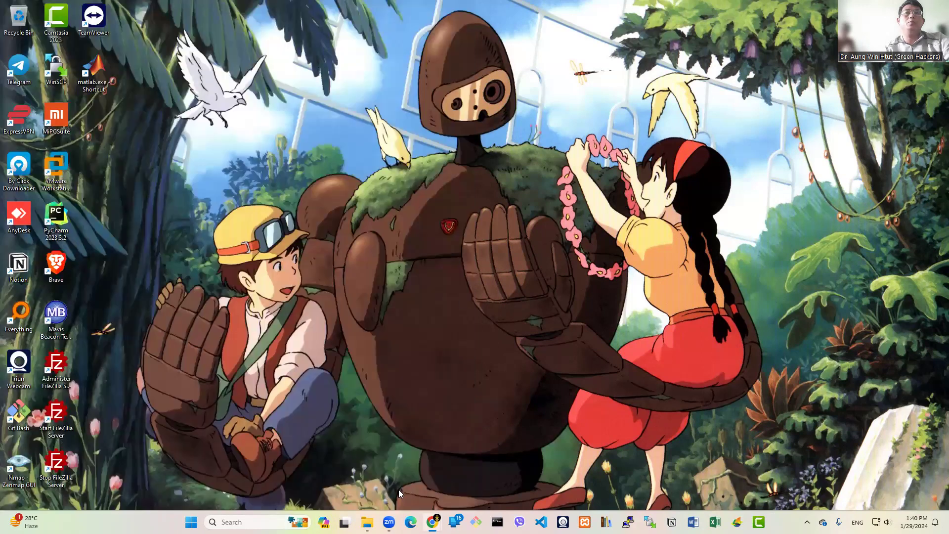
key("super+e")
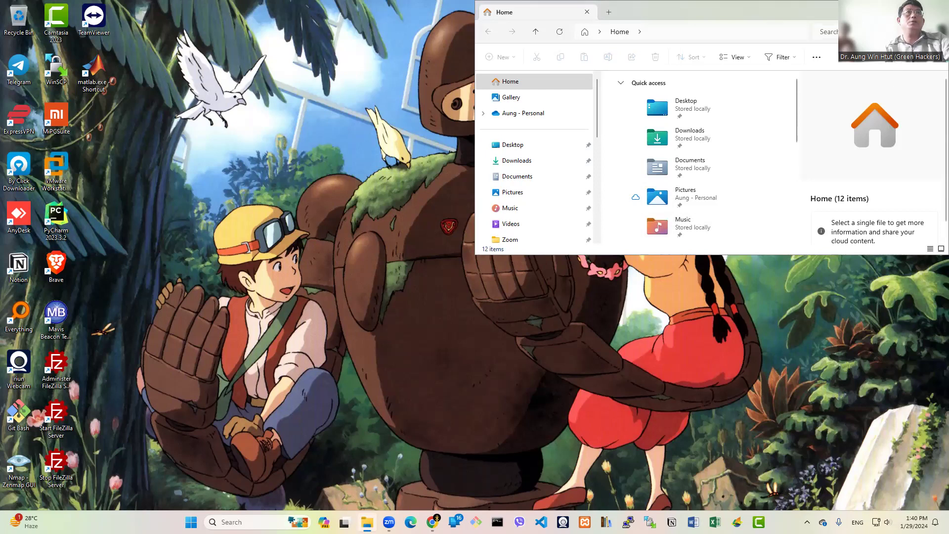
Step: Maximize the File Explorer window and look through the Desktop, Downloads, Documents, Pictures, Music, Videos and Zoom folders
left_click(915, 12)
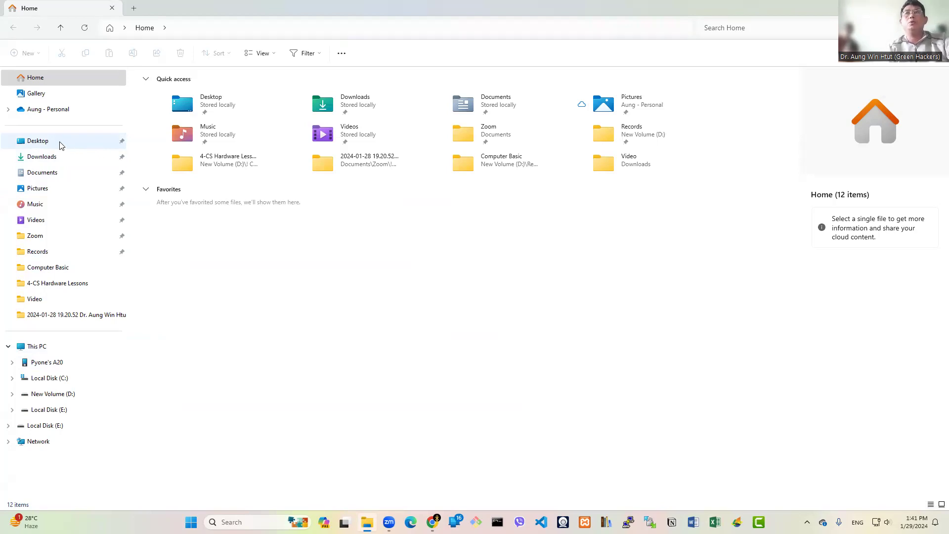
left_click(35, 142)
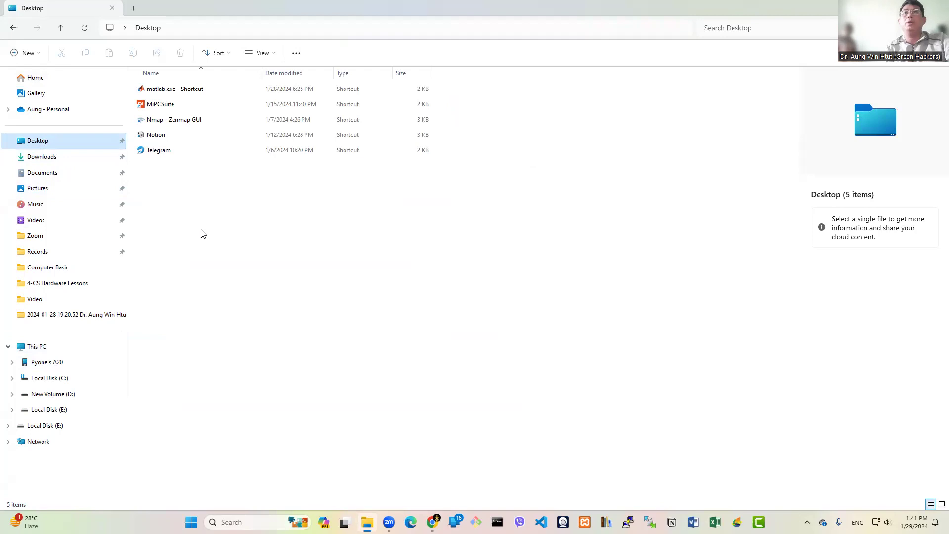
left_click(48, 164)
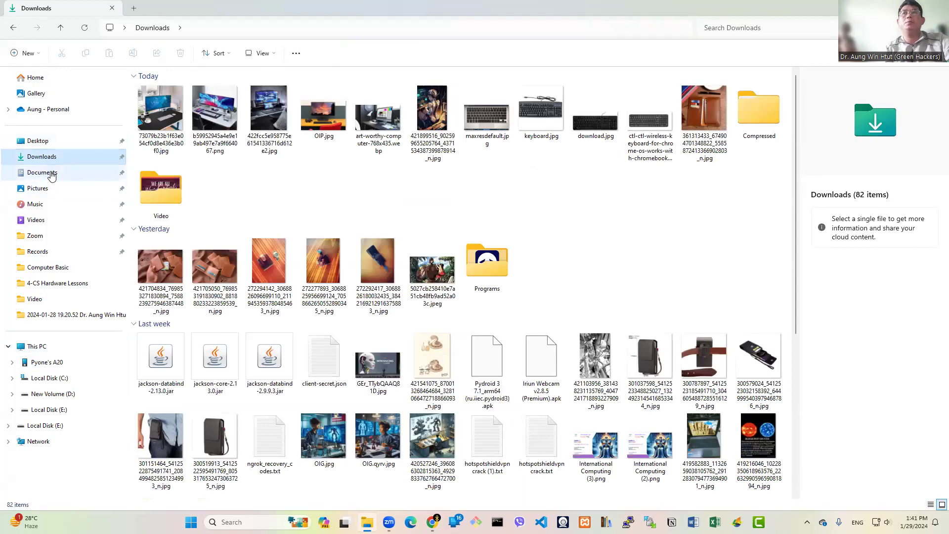
left_click(52, 176)
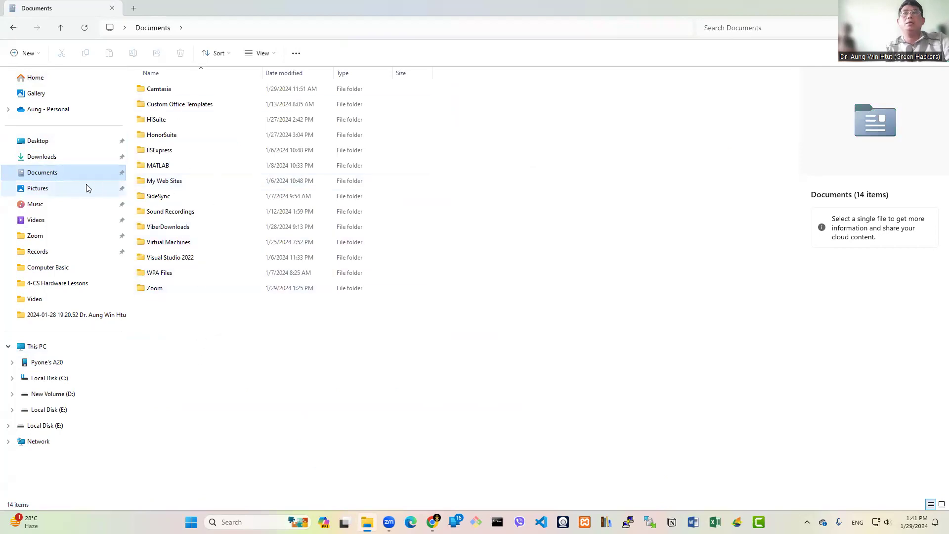
left_click(57, 193)
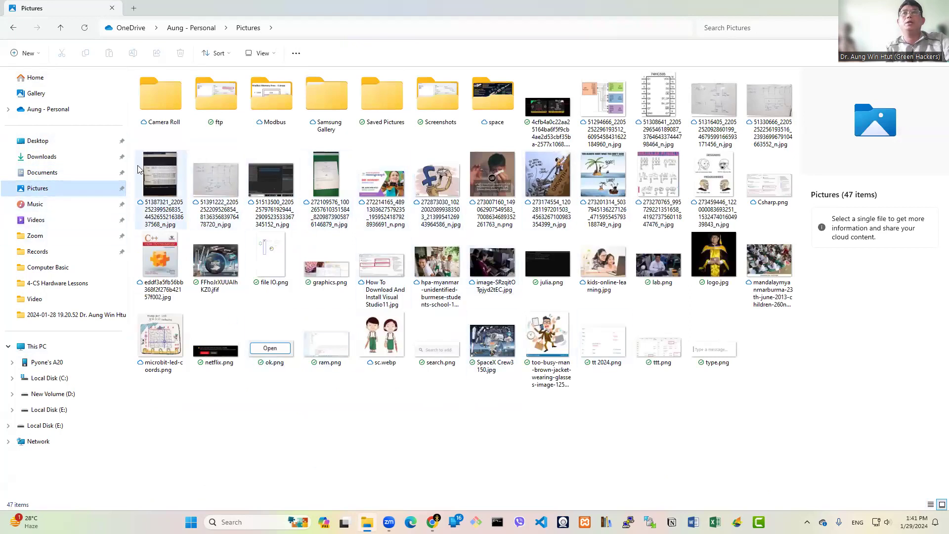
left_click(59, 208)
left_click(56, 221)
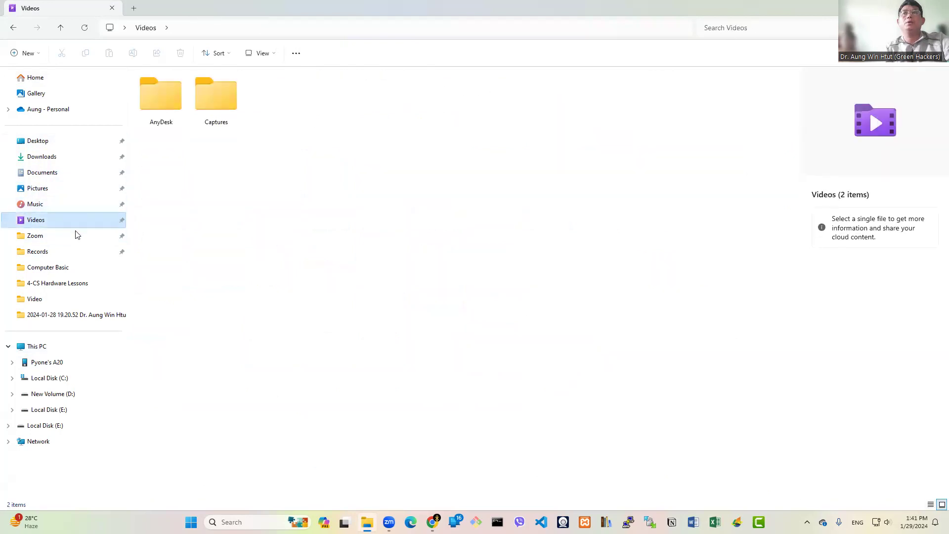
left_click(75, 241)
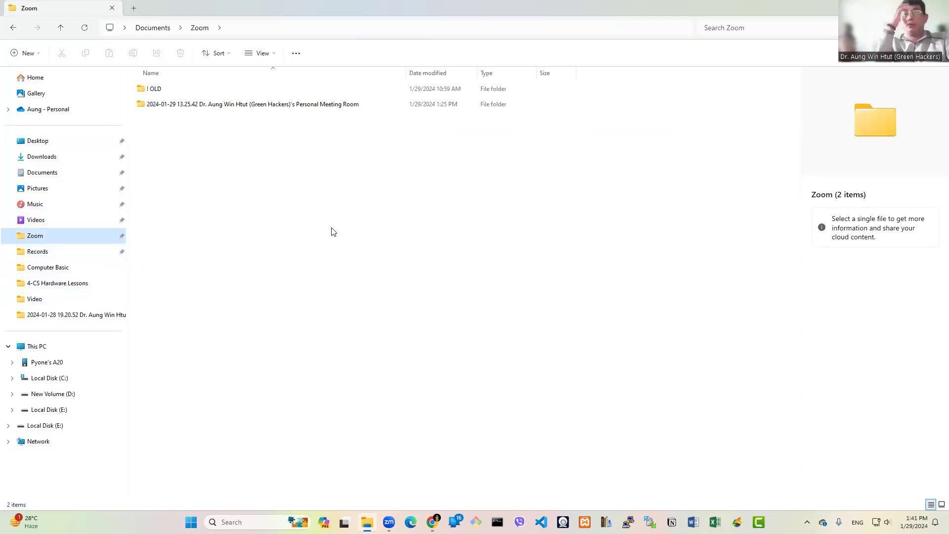
Step: Open Local Disk (C:) under This PC and point out the Program Files and Program Files (x86) folders
left_click(46, 352)
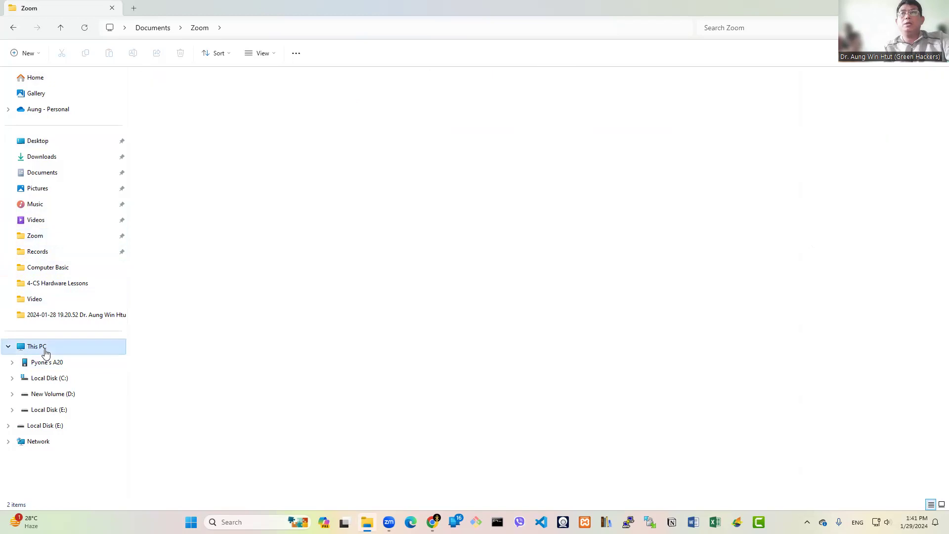
left_click(56, 385)
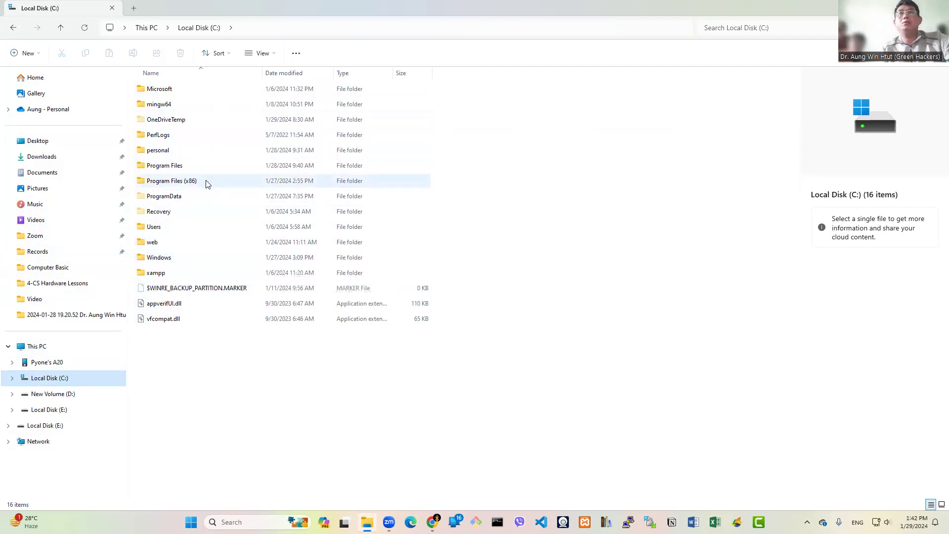
left_click(191, 183)
left_click(190, 166)
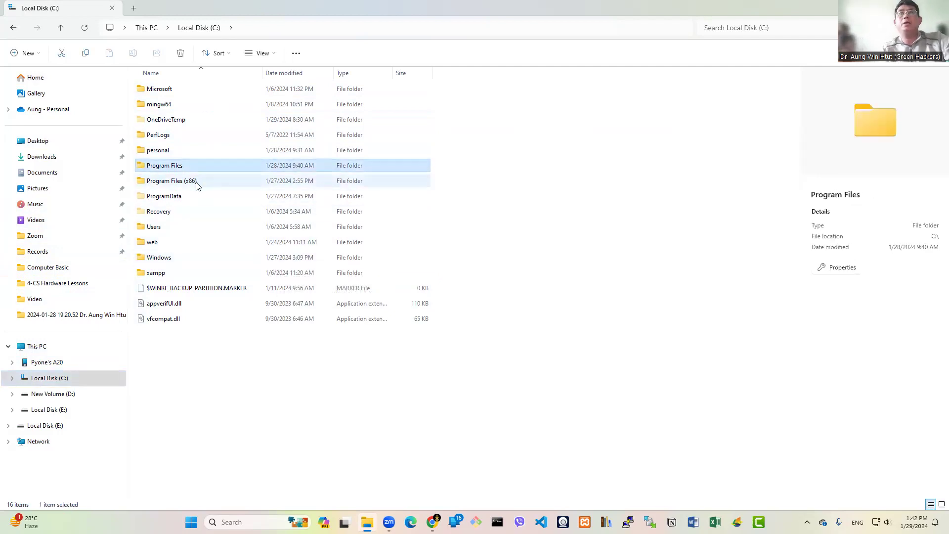
left_click(195, 182)
left_click(195, 168)
left_click(201, 176)
left_click(201, 169)
left_click(201, 181)
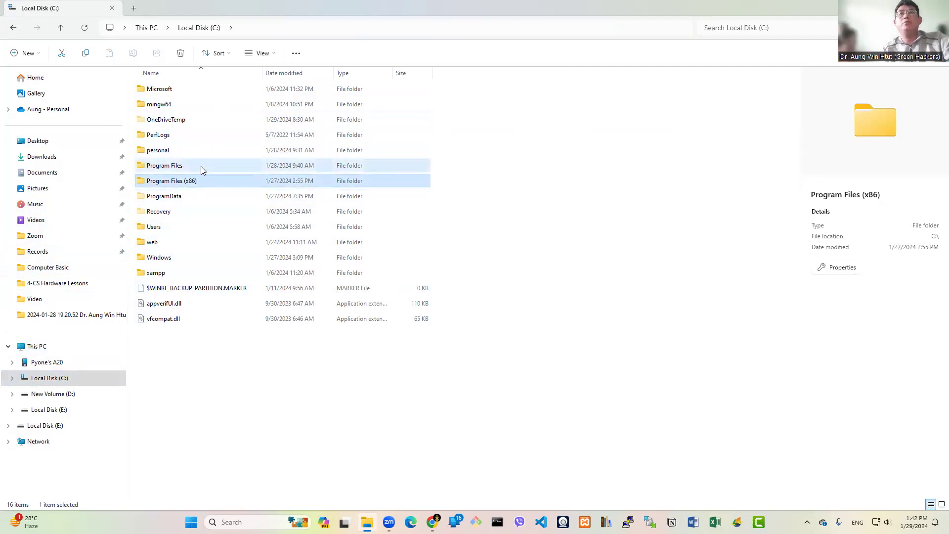
left_click(201, 167)
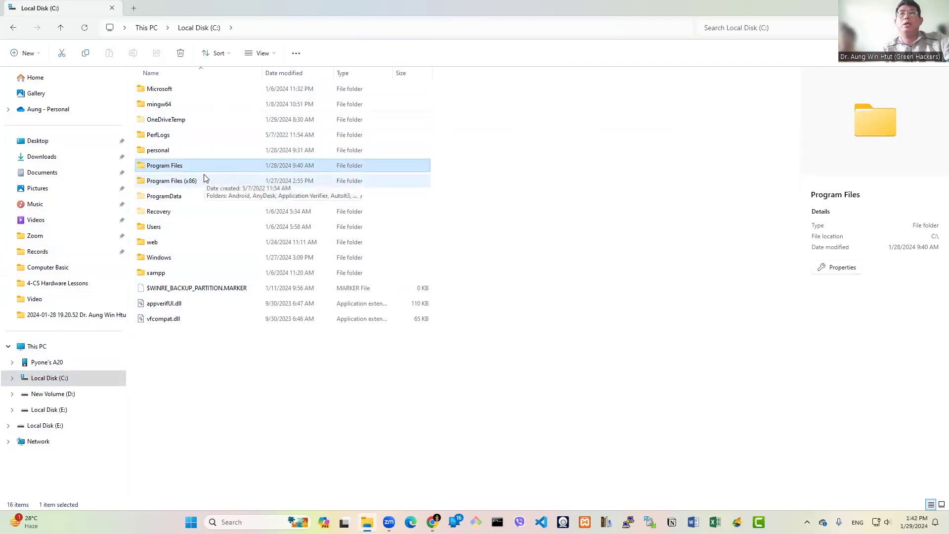
Step: Examine the personal profile, Default and Public folders inside C:\Users, and return to the root of Local Disk (C:)
double_click(168, 231)
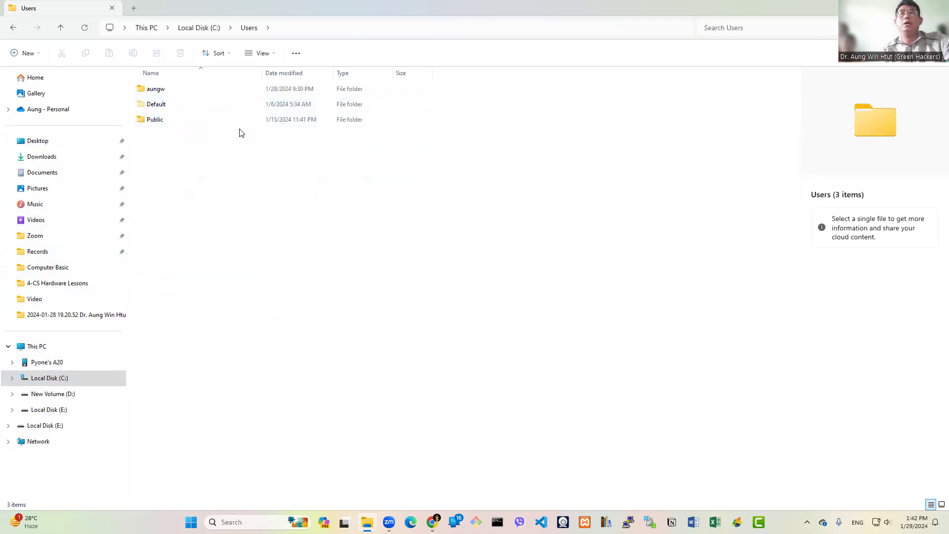
left_click(179, 94)
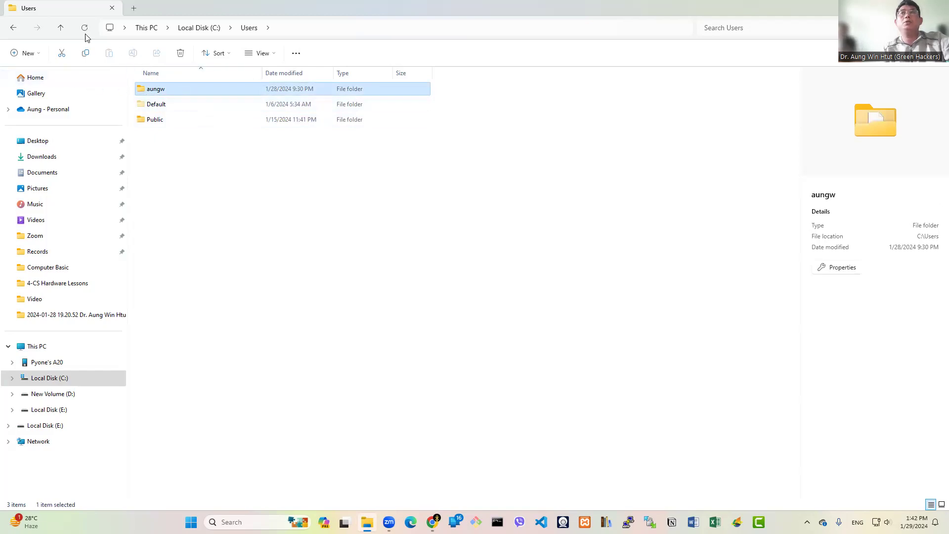
left_click(61, 28)
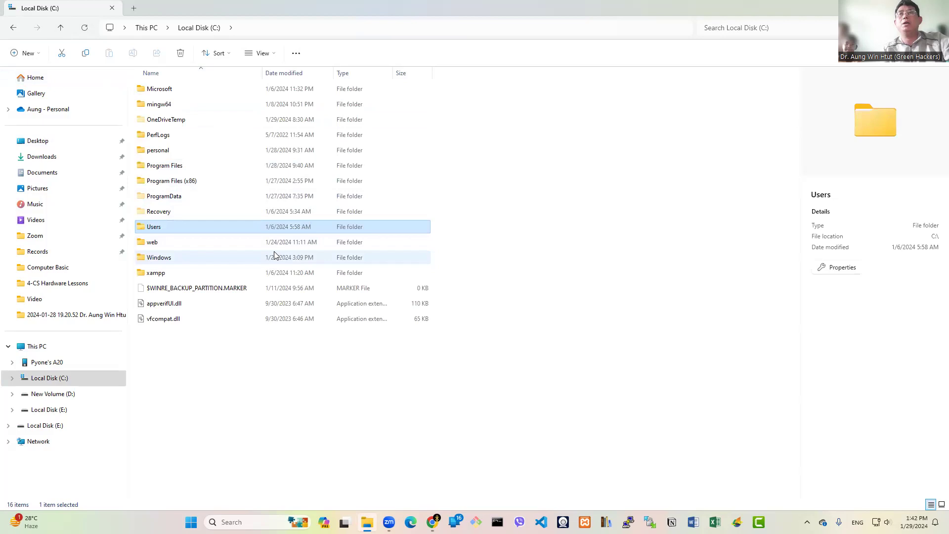
double_click(188, 227)
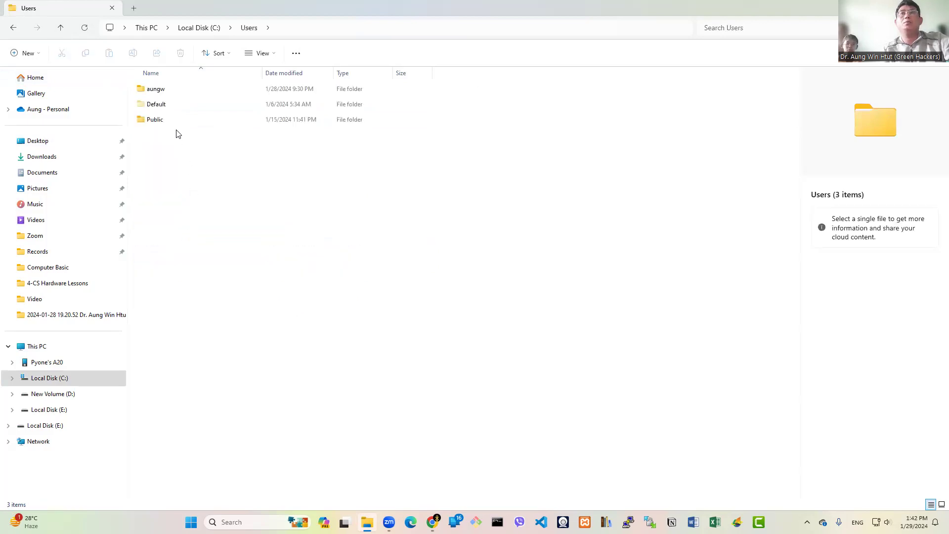
left_click(175, 89)
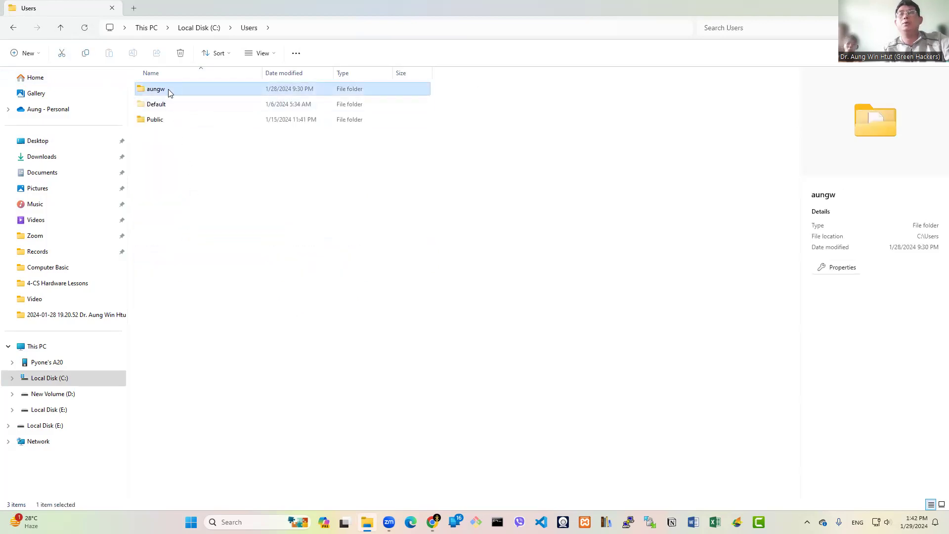
left_click(169, 105)
left_click(168, 119)
left_click(172, 106)
left_click(174, 119)
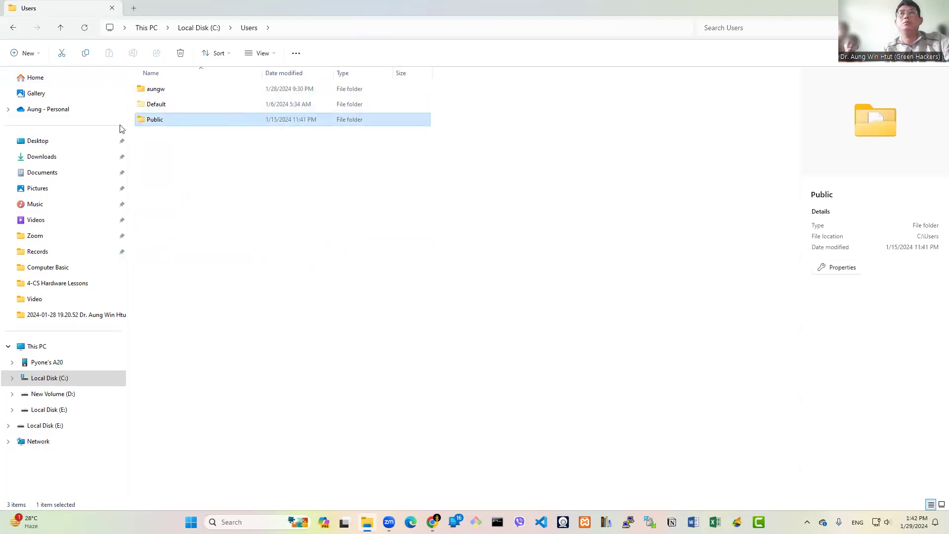
left_click(62, 28)
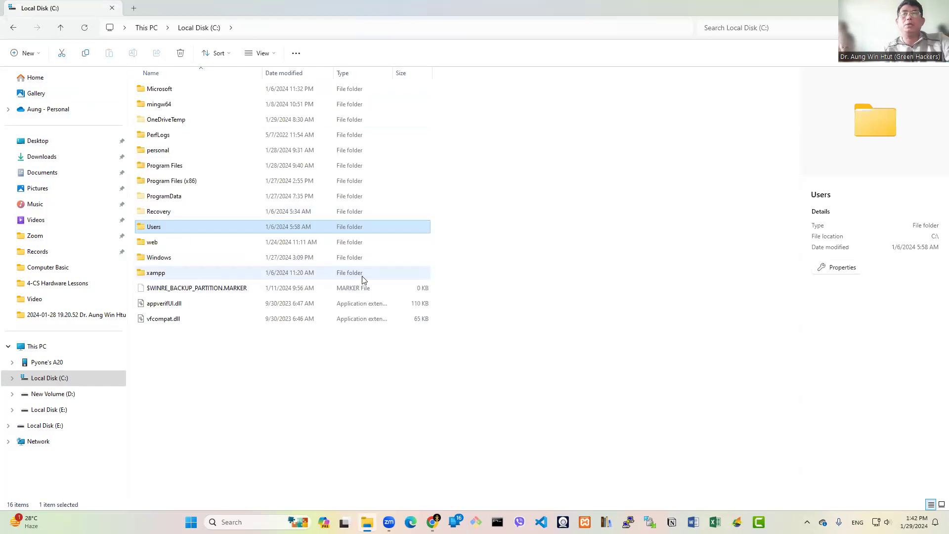
Step: Look through the contents of the Windows folder on Local Disk (C:) and go back to the drive's root
left_click(251, 262)
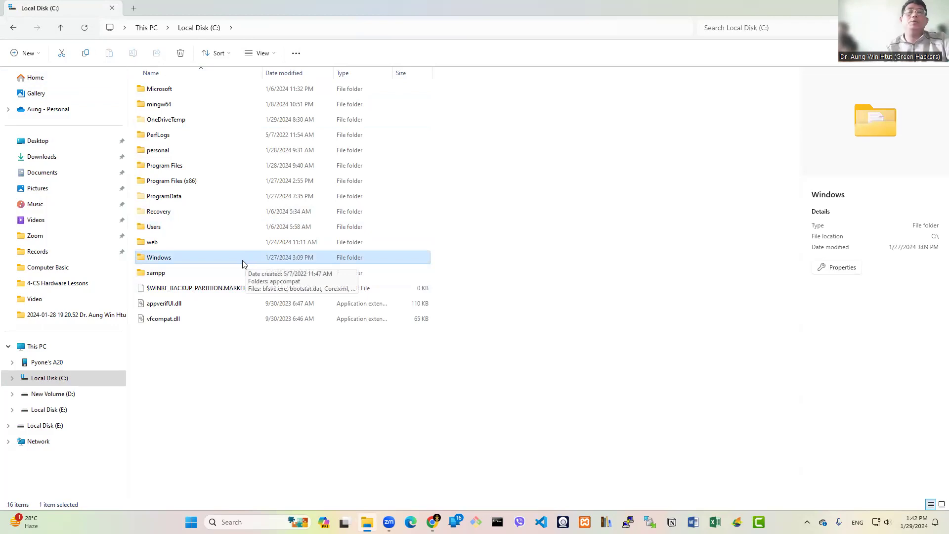
double_click(209, 264)
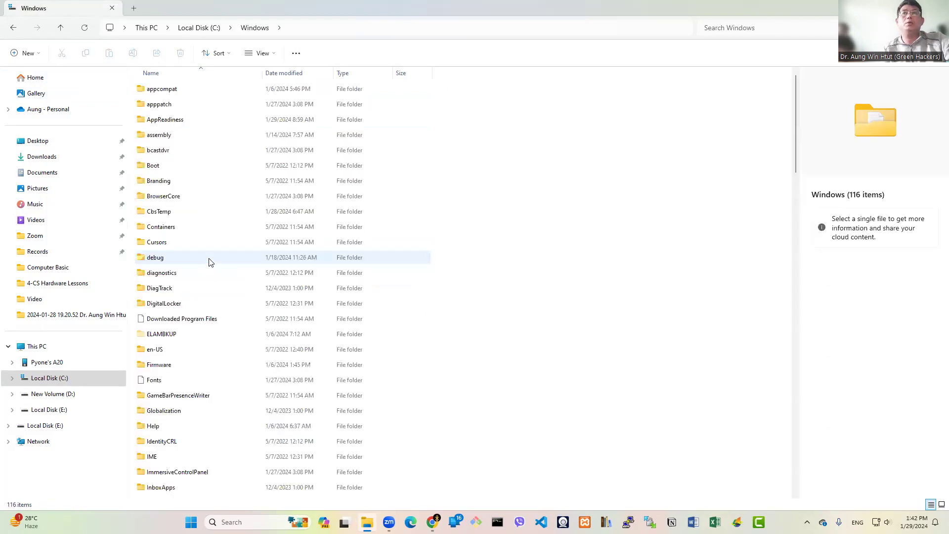
scroll(317, 289, "down", 7)
scroll(308, 276, "up", 5)
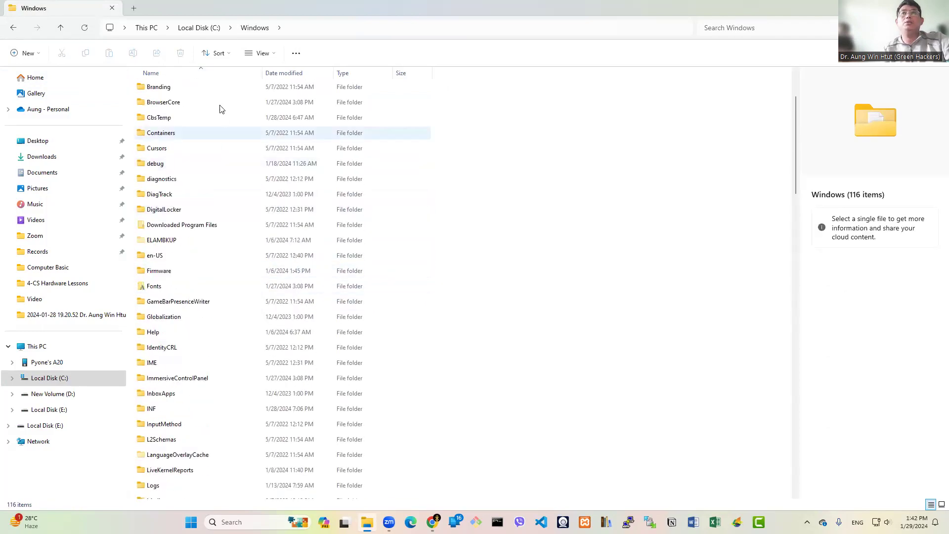
left_click(198, 28)
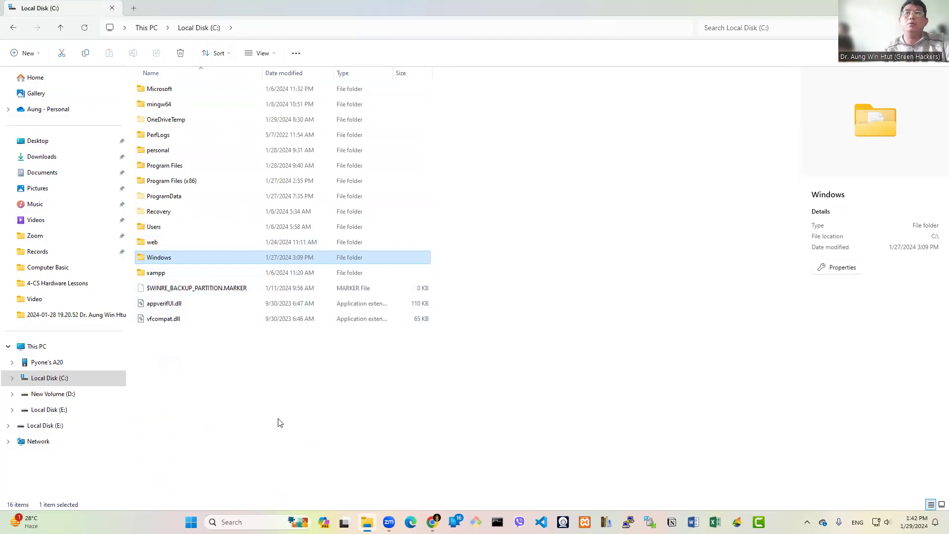
left_click(223, 380)
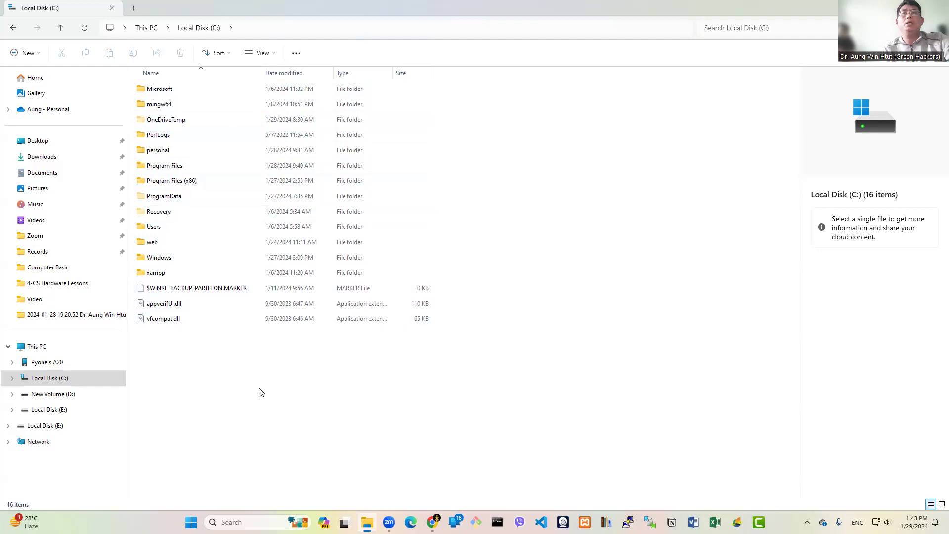
right_click(201, 377)
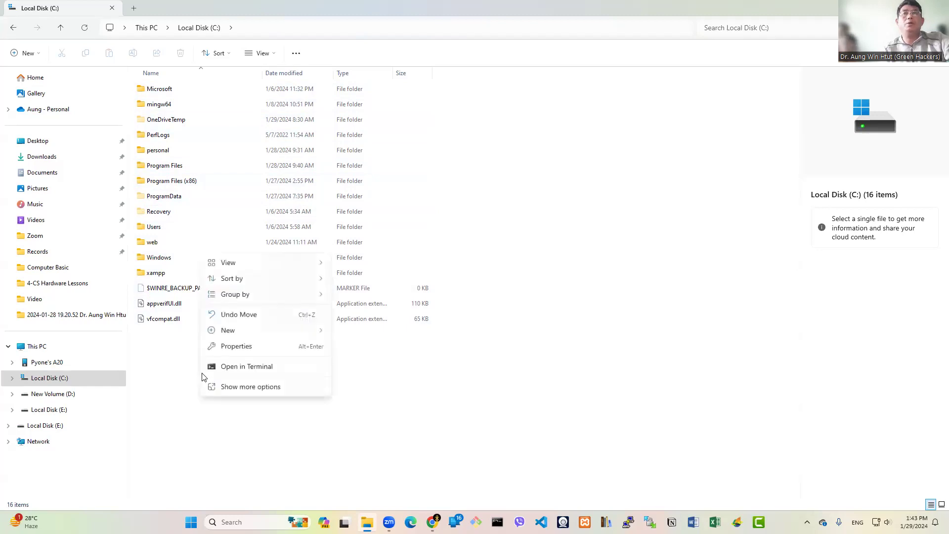
left_click(173, 376)
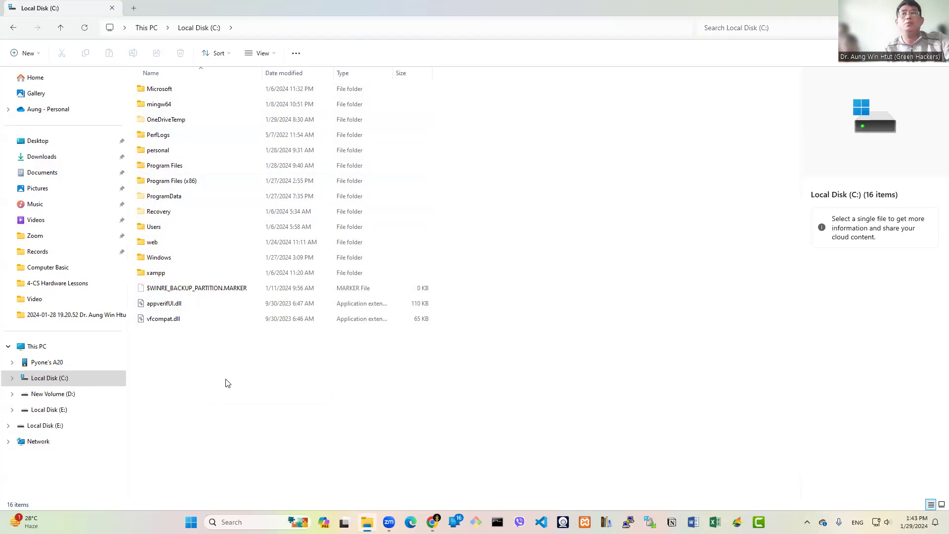
Step: Open New Volume (D:), view the item types that can be created there, and dismiss the list
left_click(48, 394)
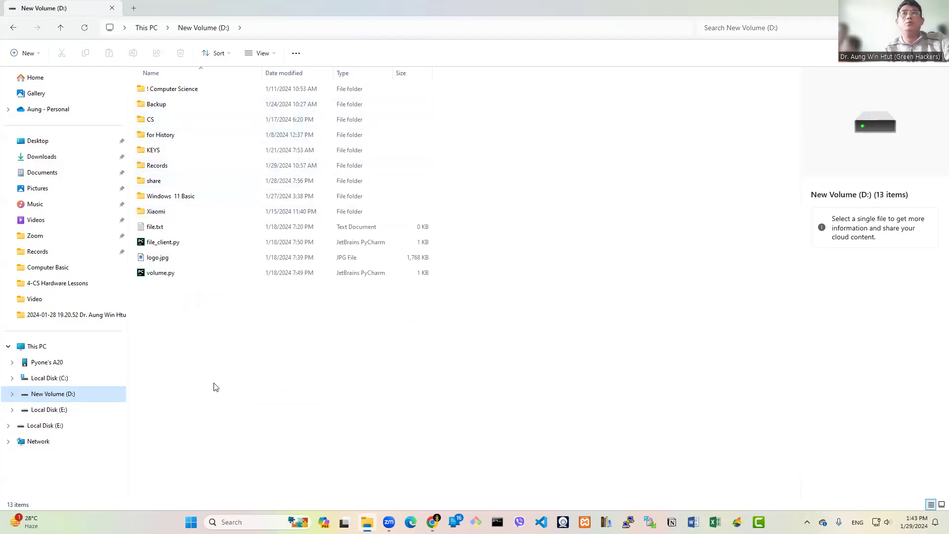
right_click(204, 370)
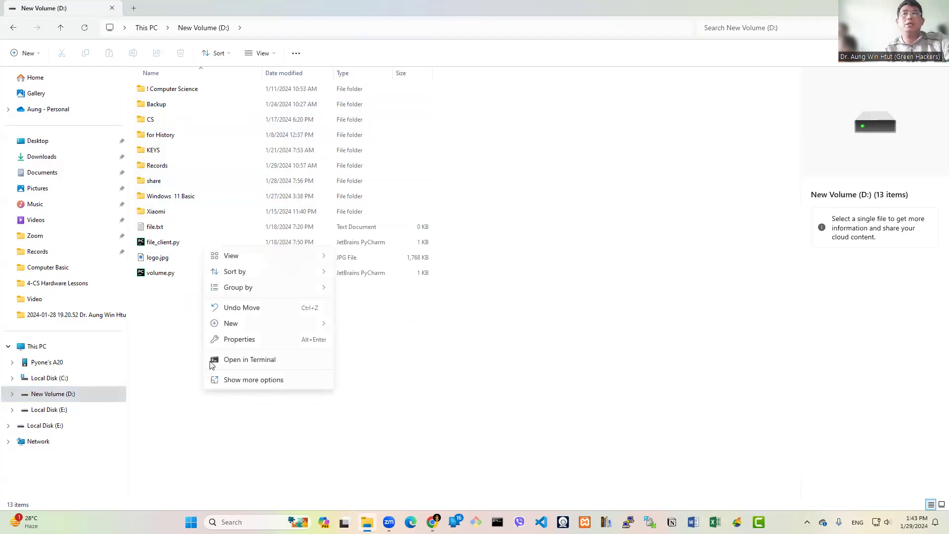
mouse_move(273, 325)
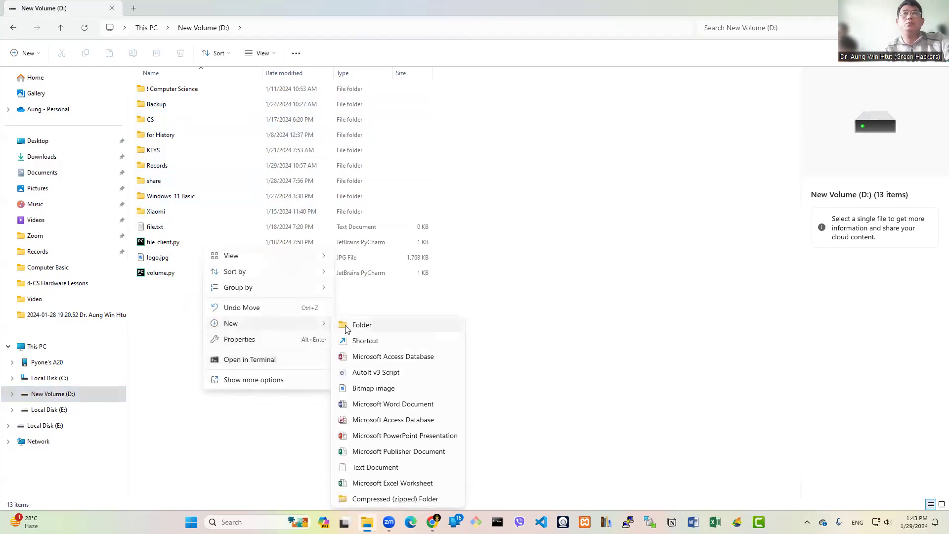
left_click(526, 345)
Step: Create a folder named Personl in New Volume (D:) and delete it again
left_click(14, 54)
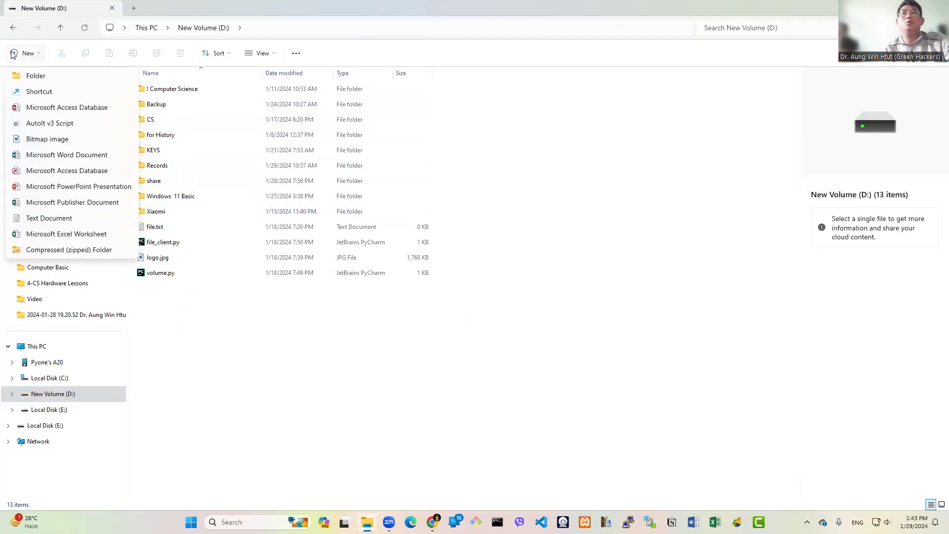
left_click(26, 78)
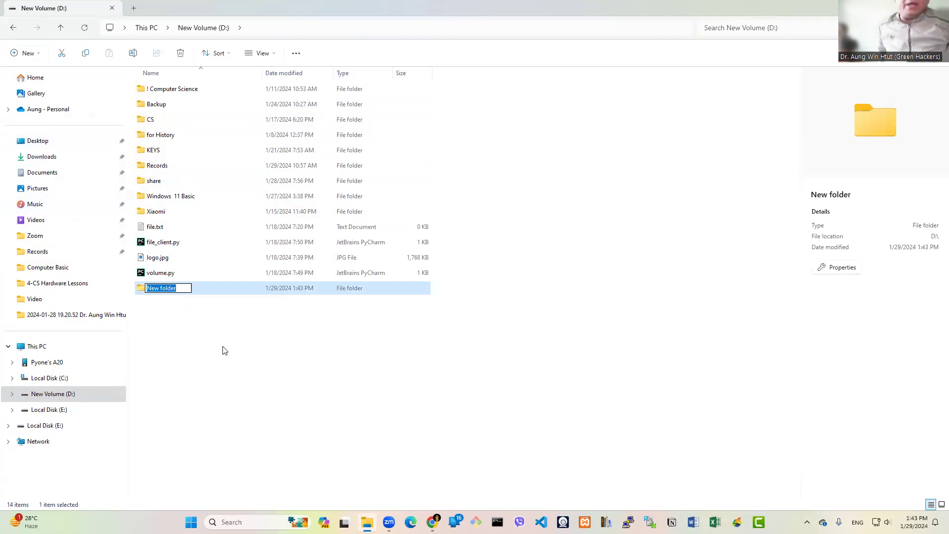
type("Per")
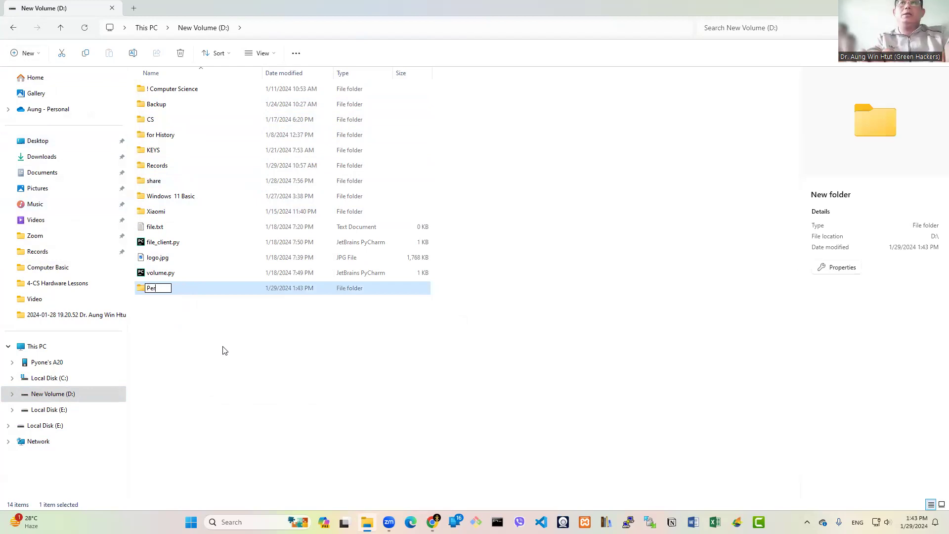
type("sonl")
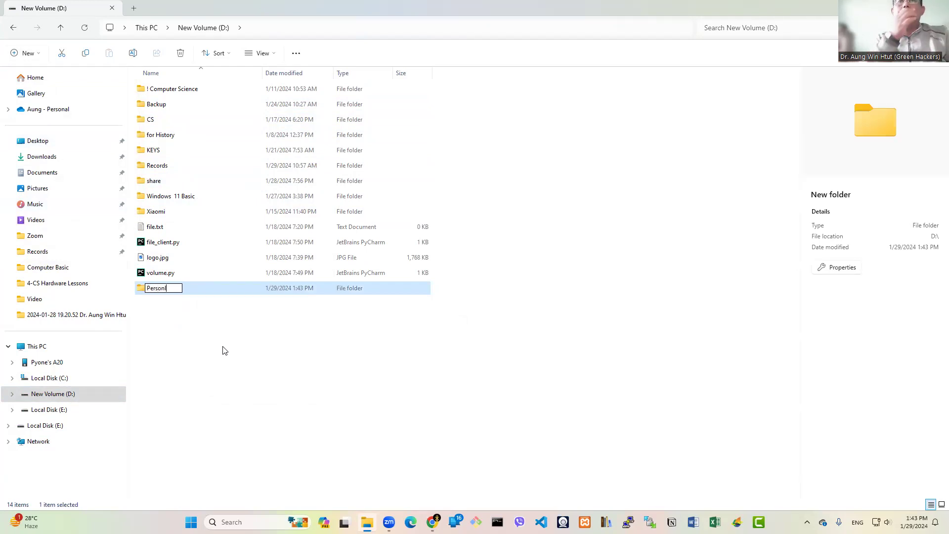
key("Return")
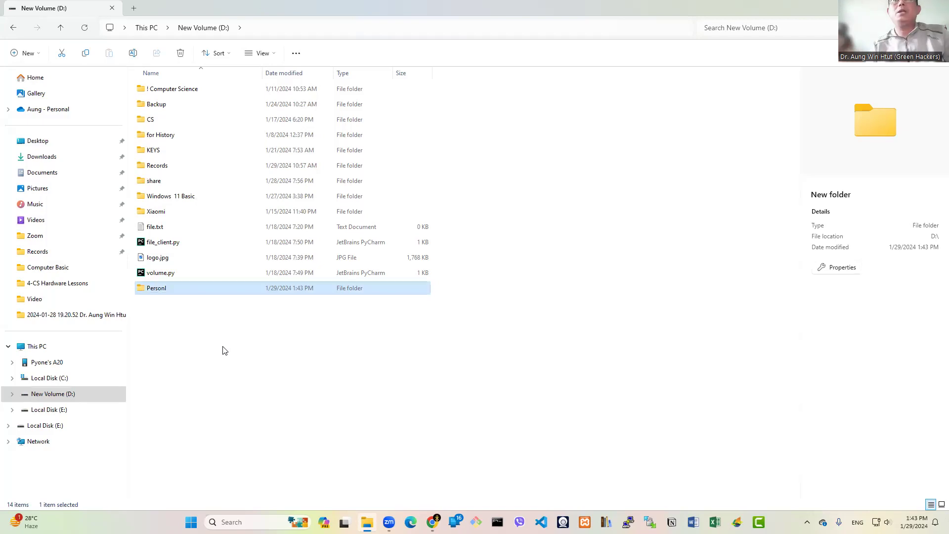
right_click(162, 292)
left_click(229, 303)
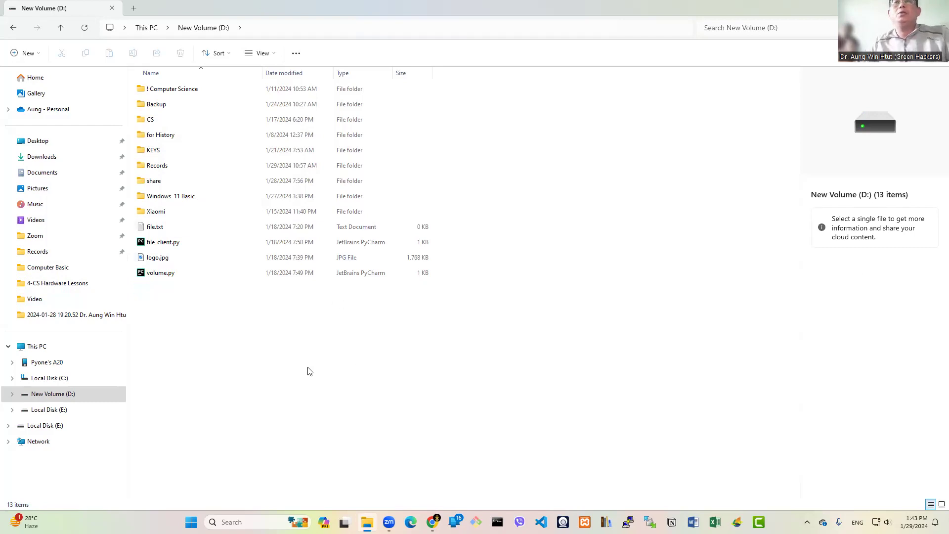
Step: Create a folder named Test in the root of New Volume (D:) and select it
right_click(230, 376)
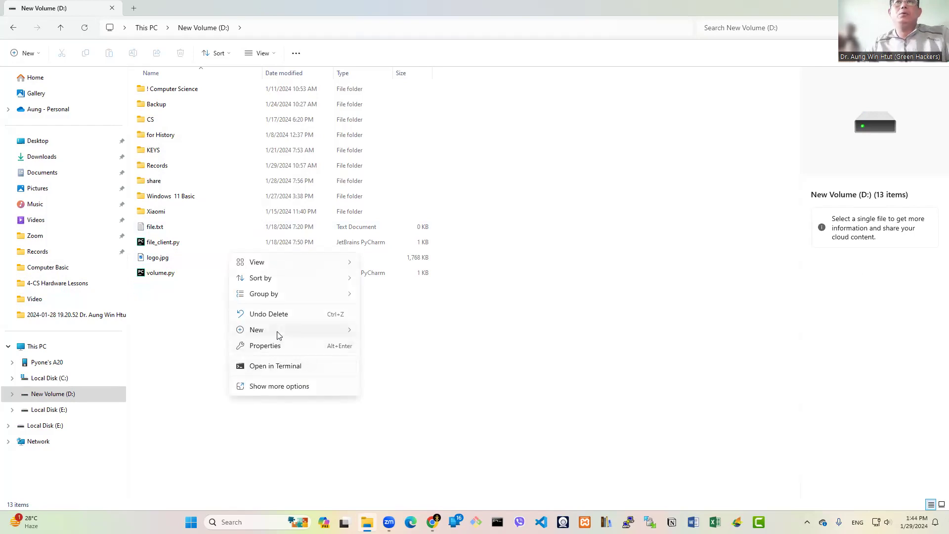
mouse_move(275, 332)
left_click(445, 138)
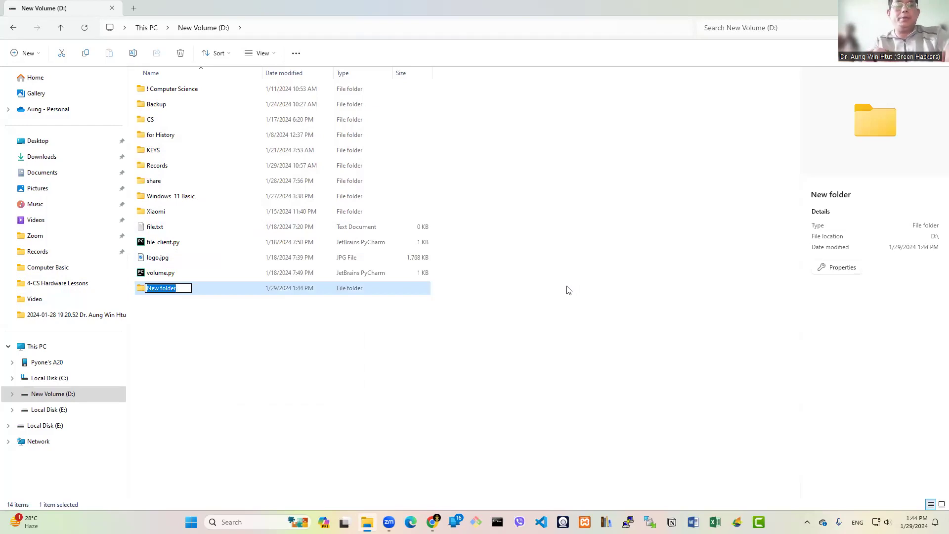
type("Test")
key("Return")
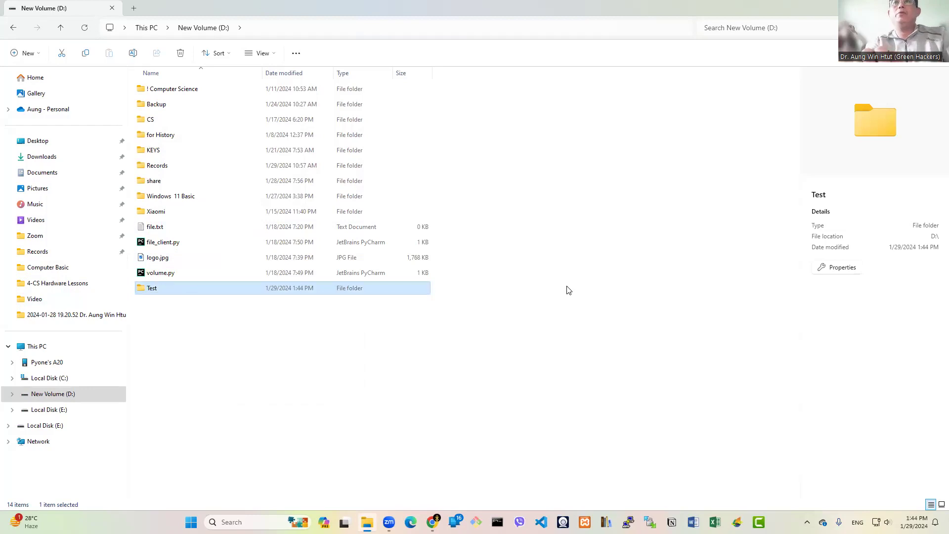
left_click(349, 374)
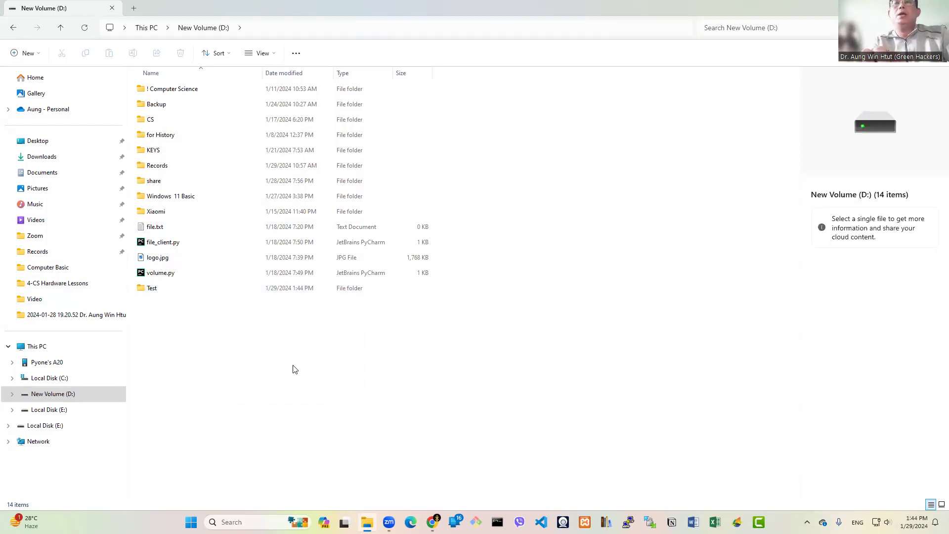
left_click(151, 291)
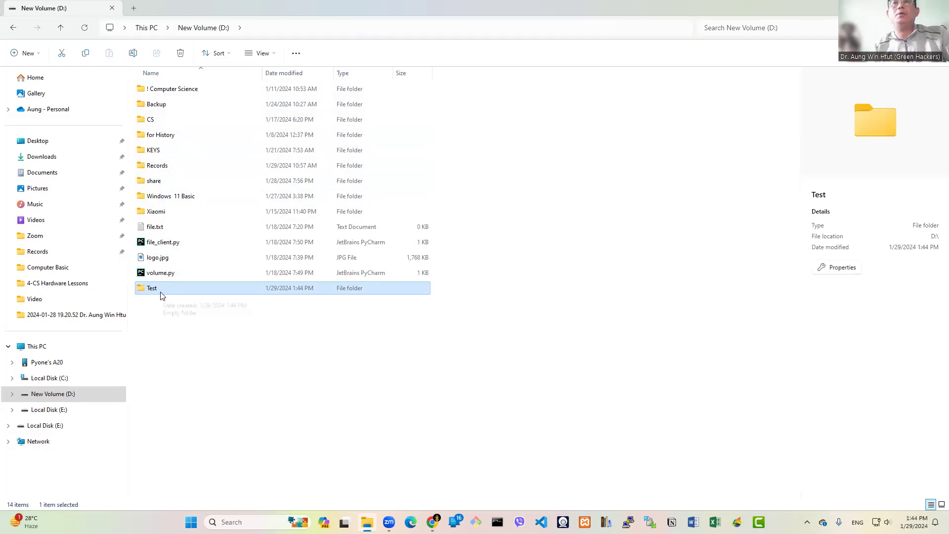
Step: Copy logo.jpg from New Volume (D:) into the Test folder, then reselect the original logo.jpg
left_click(164, 261)
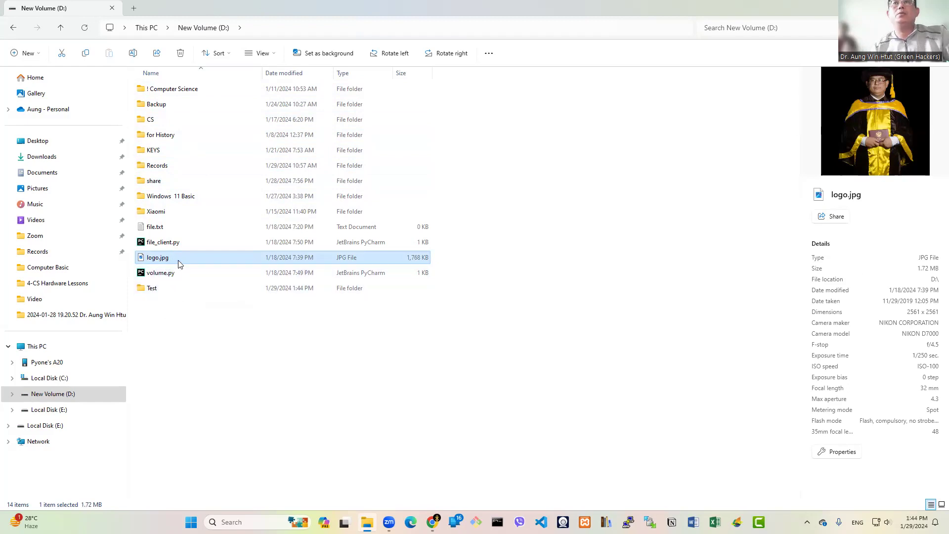
right_click(179, 262)
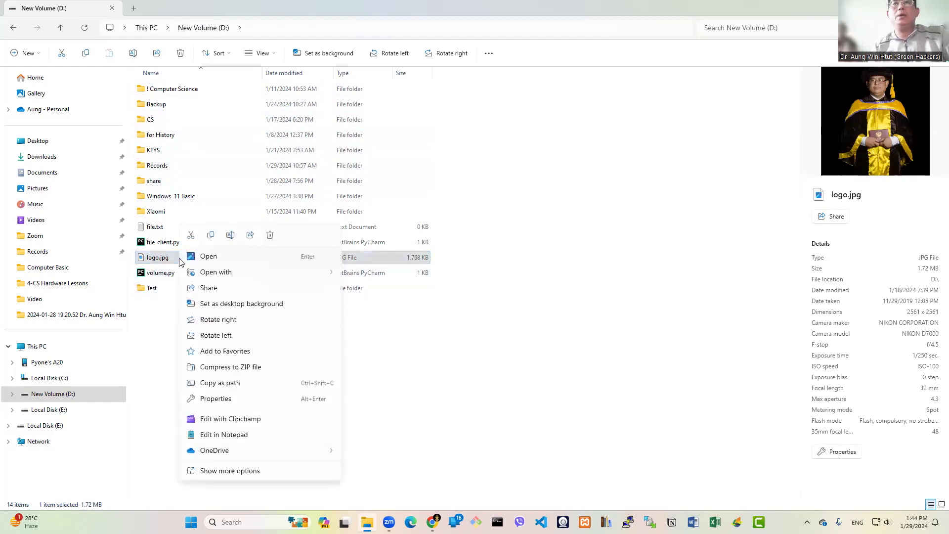
left_click(211, 236)
left_click(153, 292)
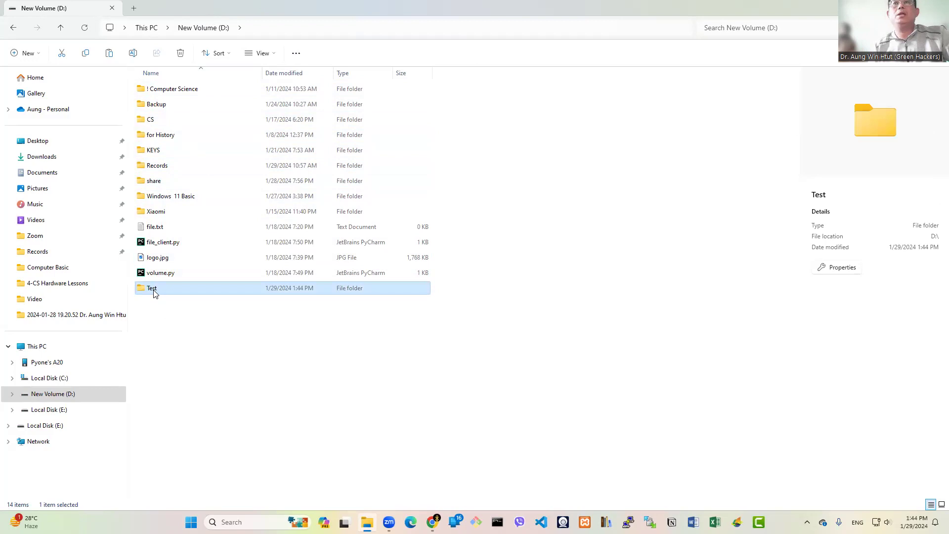
right_click(154, 291)
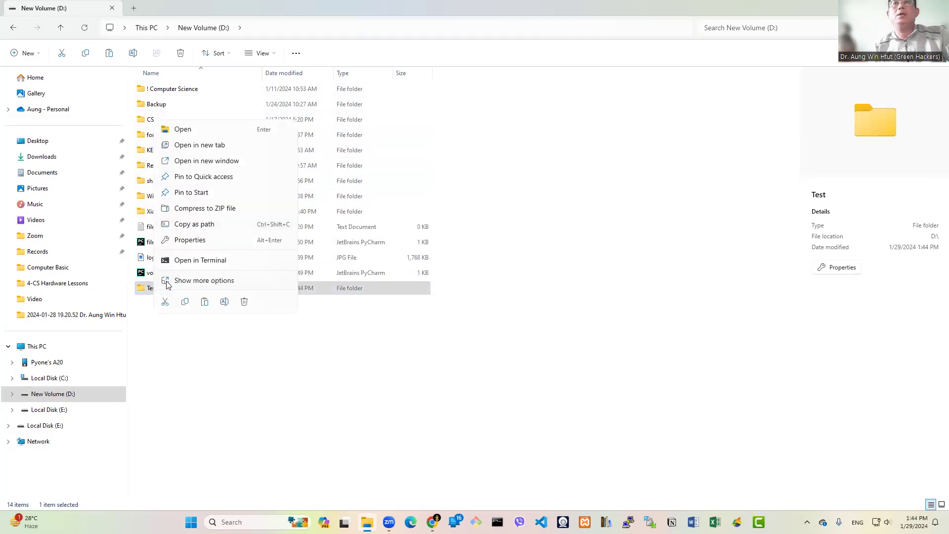
left_click(205, 303)
key("Up")
key("Up")
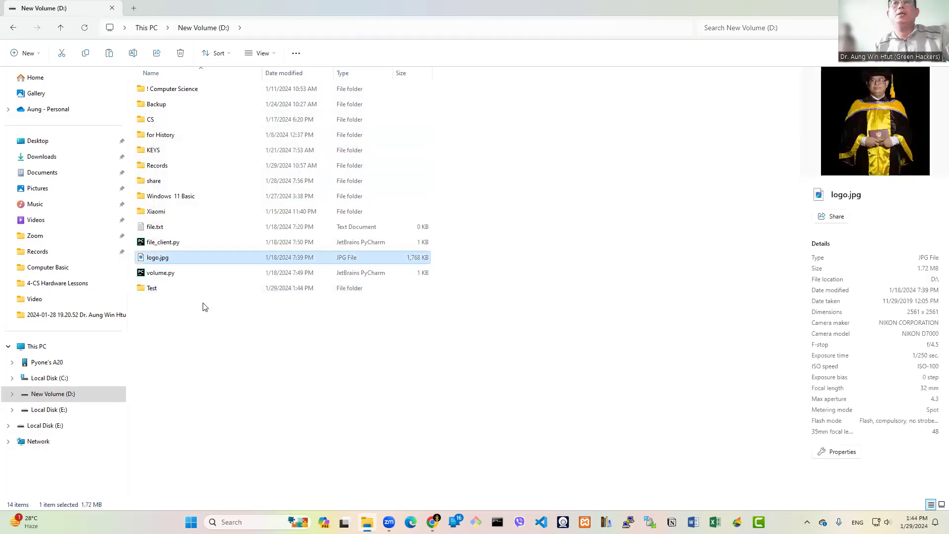
Step: Open the Test folder, inspect logo.jpg in the Details layout, and switch the layout to Extra large icons
double_click(163, 289)
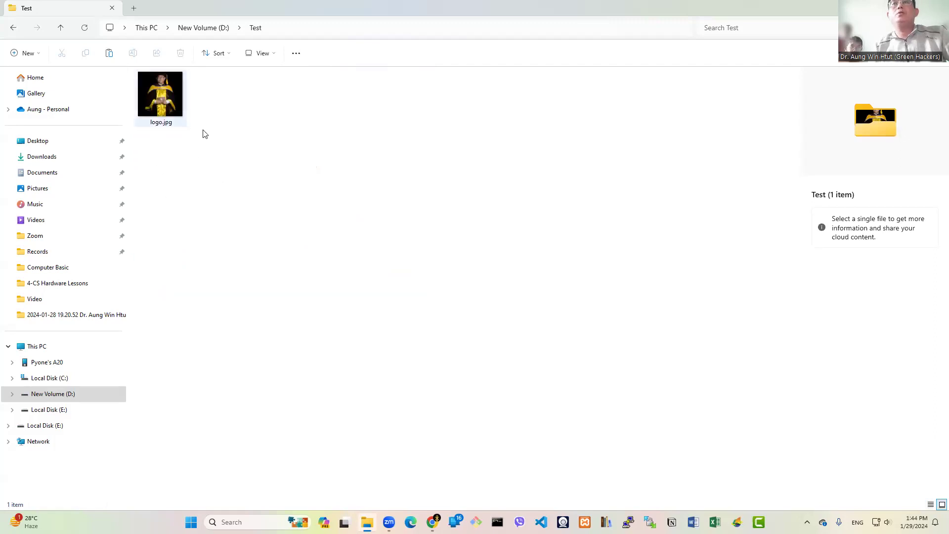
left_click(252, 77)
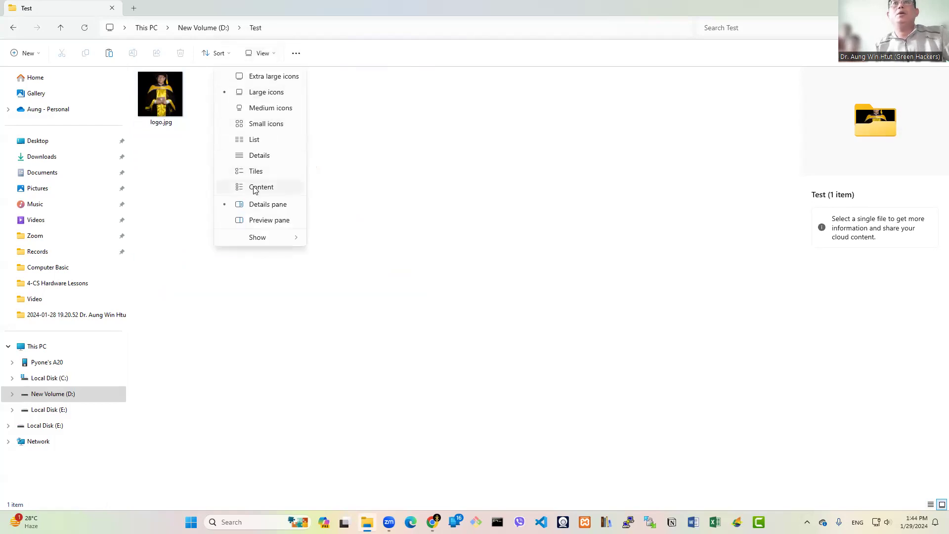
left_click(257, 157)
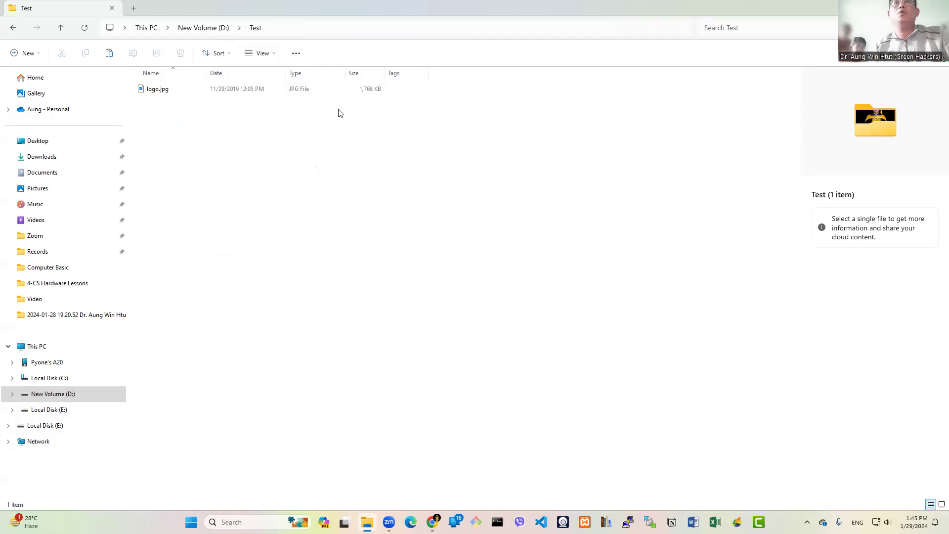
left_click(229, 93)
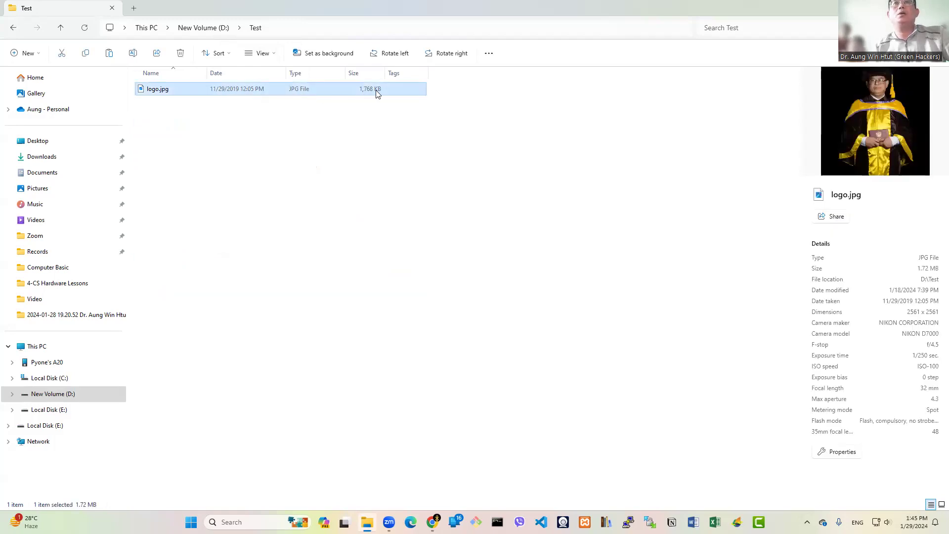
left_click(365, 123)
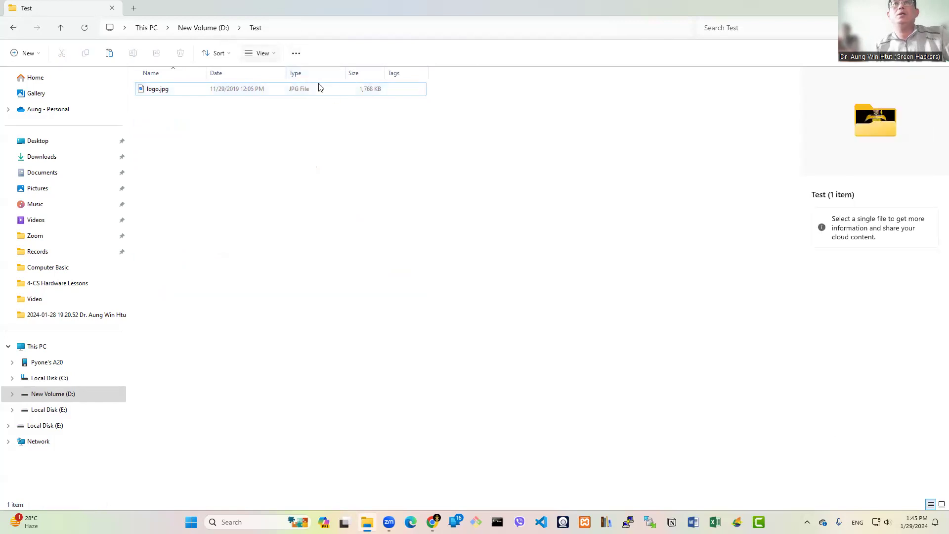
left_click(262, 52)
left_click(266, 77)
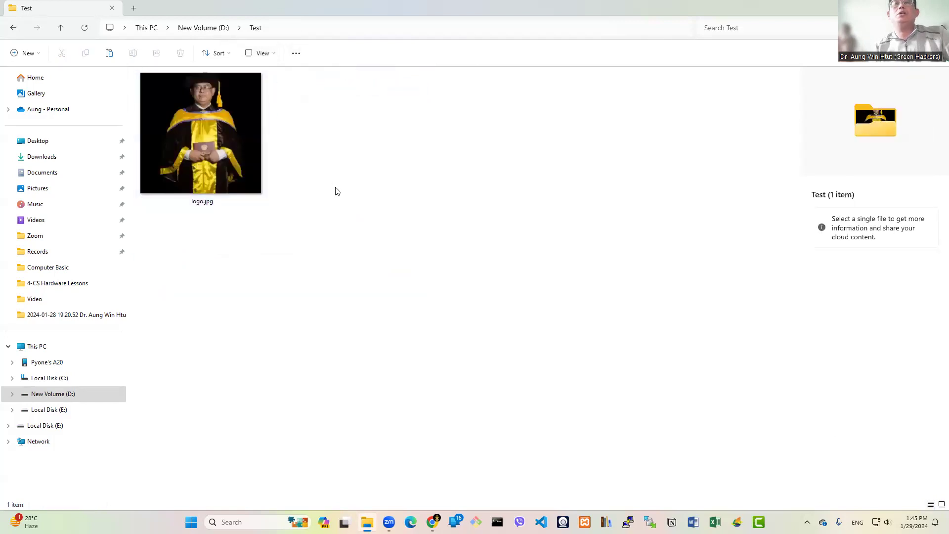
Step: Return to New Volume (D:) and move volume.py and file_client.py into the Test folder
left_click(217, 29)
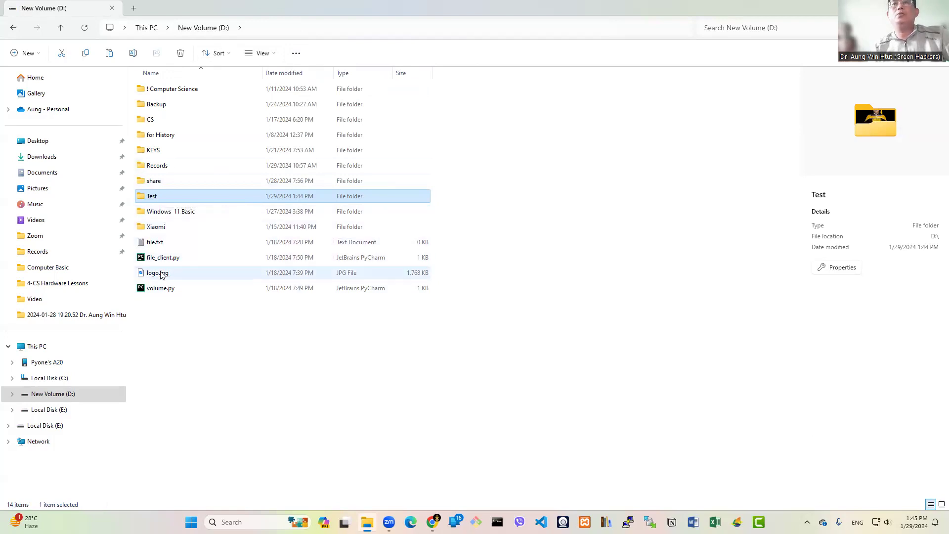
left_click_drag(159, 287, 195, 197)
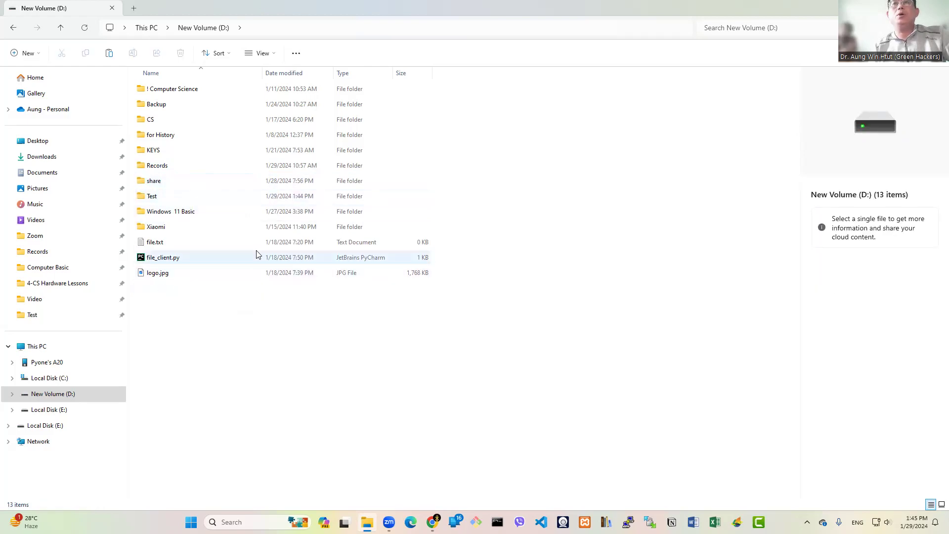
left_click(167, 262)
left_click_drag(167, 262, 214, 210)
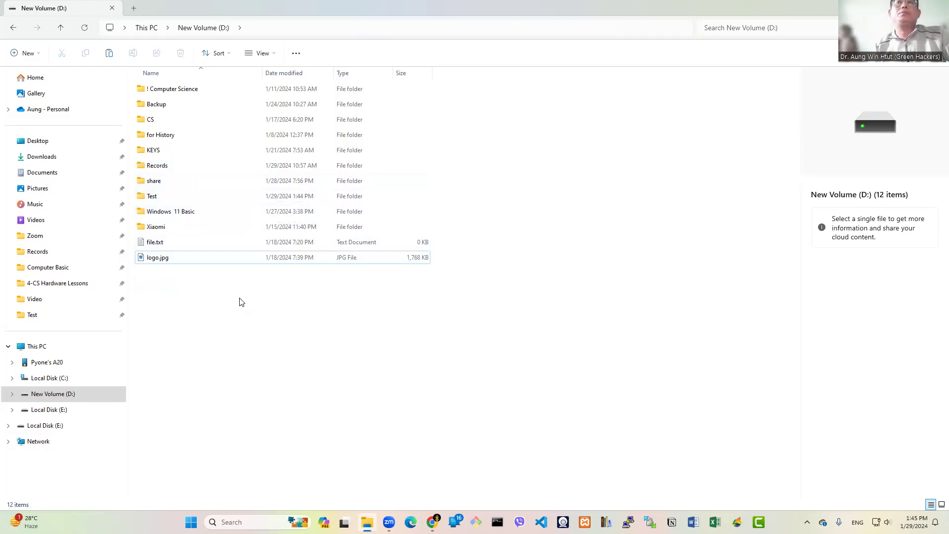
Step: View the commands available for logo.jpg and for the drive's empty area, dismissing both without choosing anything
right_click(168, 259)
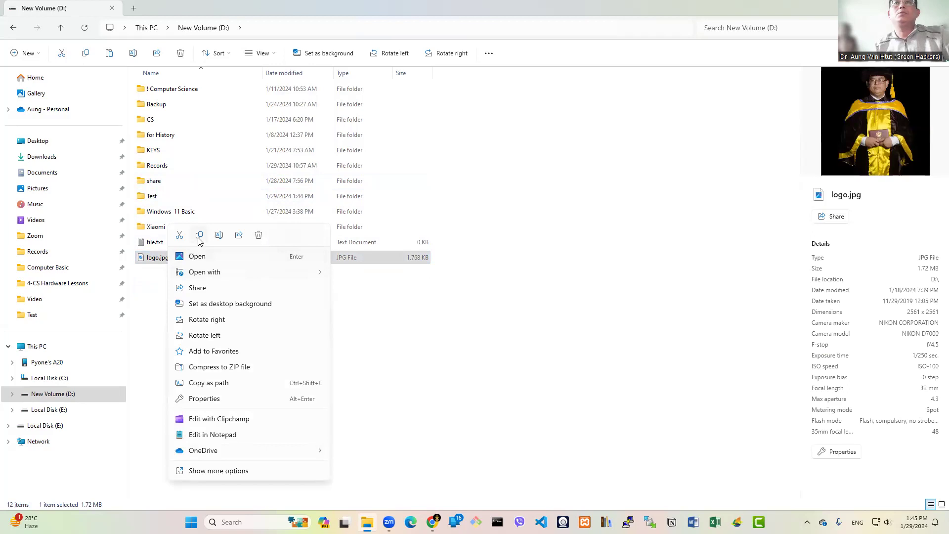
left_click(155, 278)
right_click(166, 206)
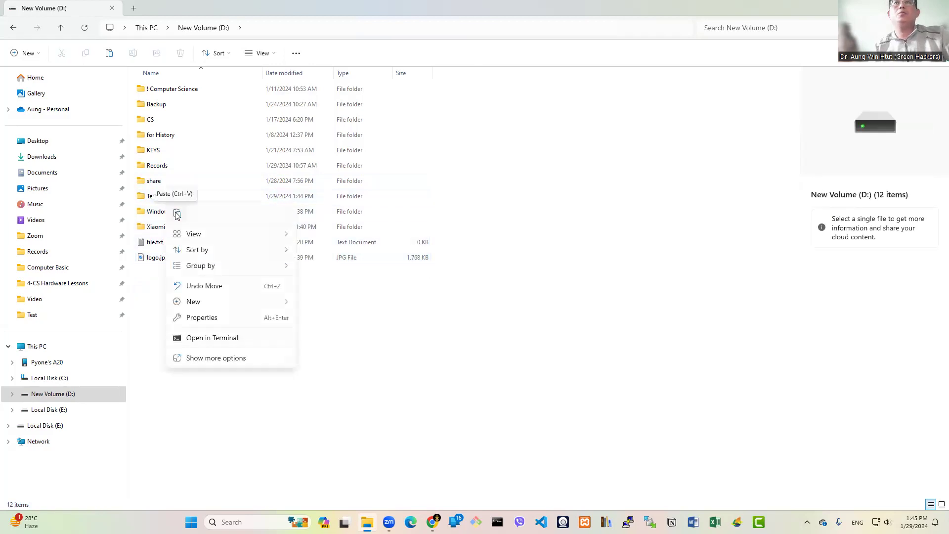
left_click(153, 302)
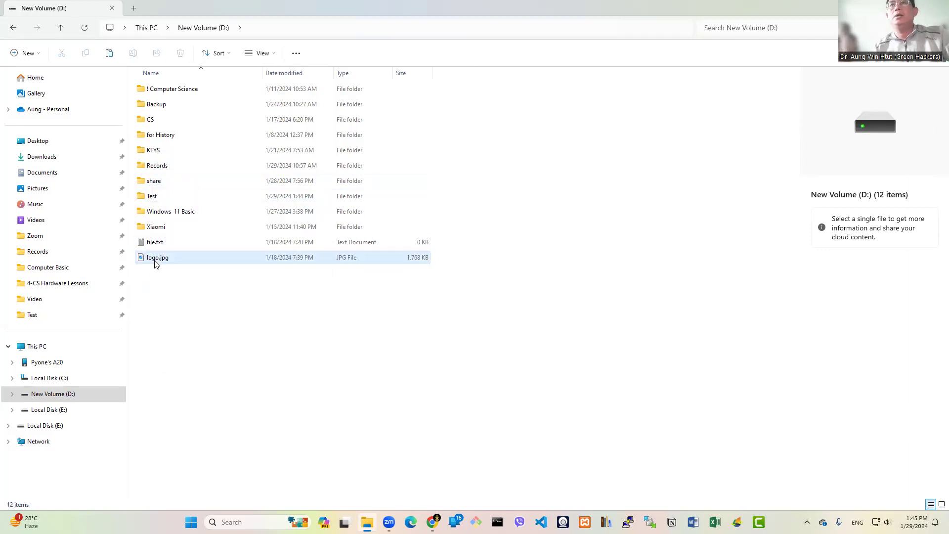
Step: Permanently delete logo.jpg from the root of New Volume (D:), bypassing the Recycle Bin
left_click(155, 259)
right_click(154, 260)
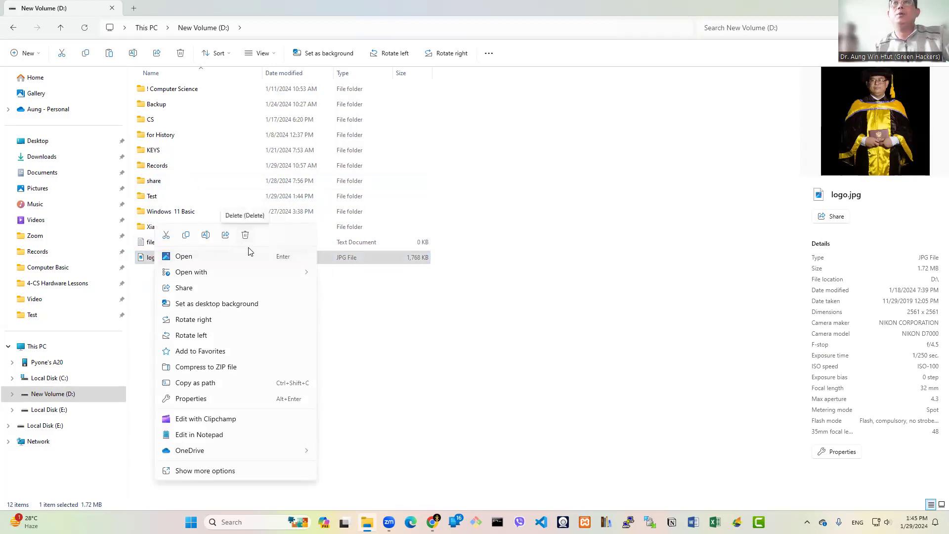
left_click(384, 339)
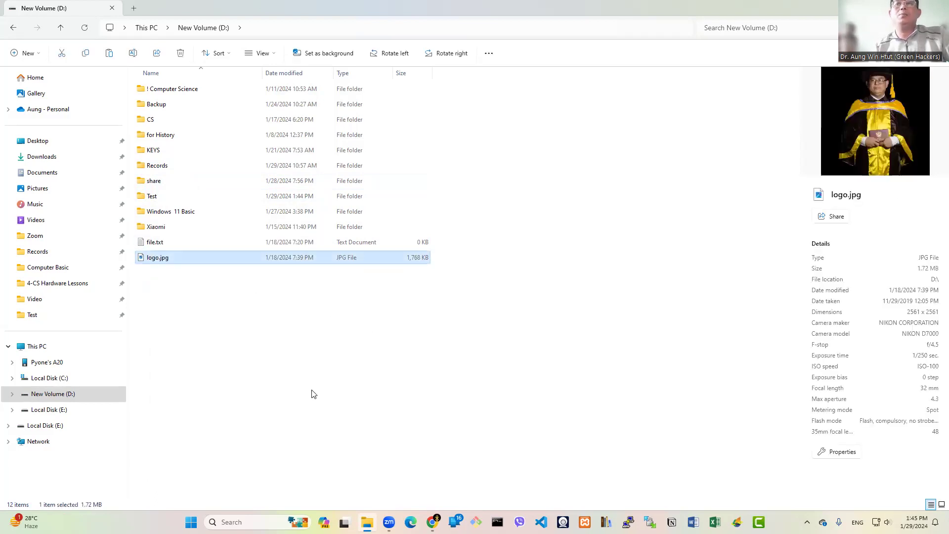
key("shift+Delete")
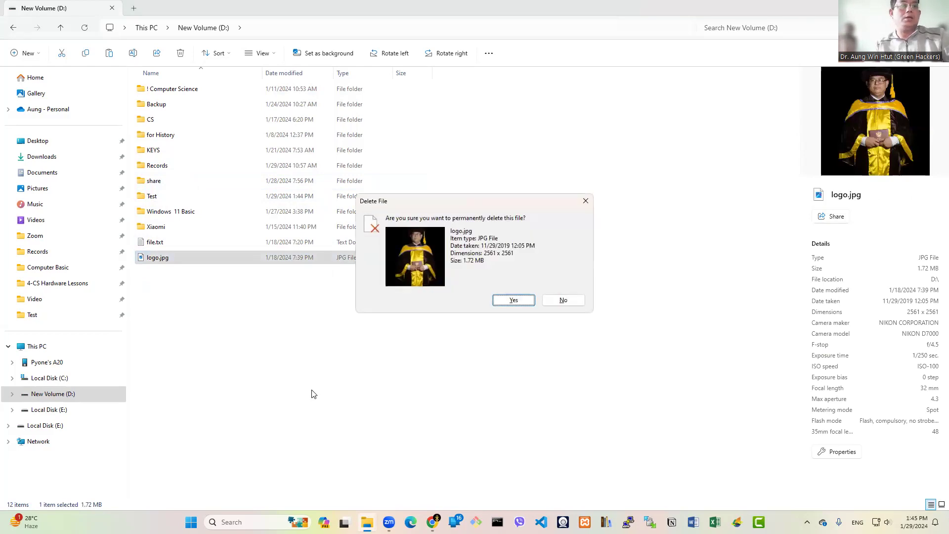
key("Return")
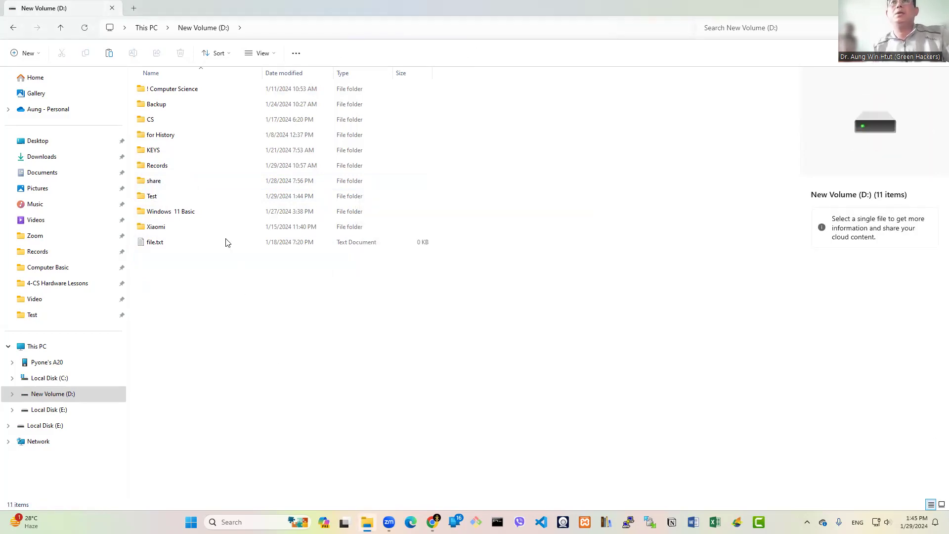
Step: Open the Test folder and display its files as Large icons
double_click(172, 199)
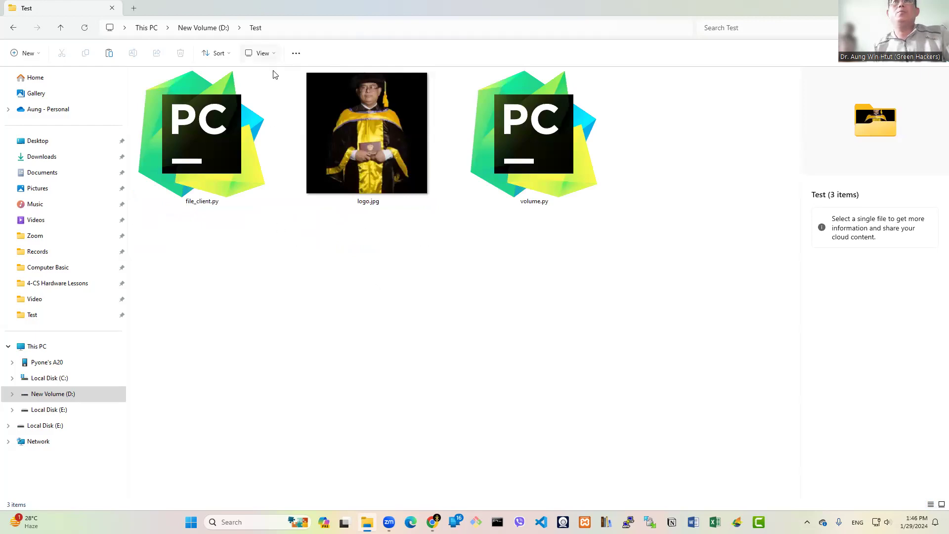
left_click(262, 52)
left_click(272, 91)
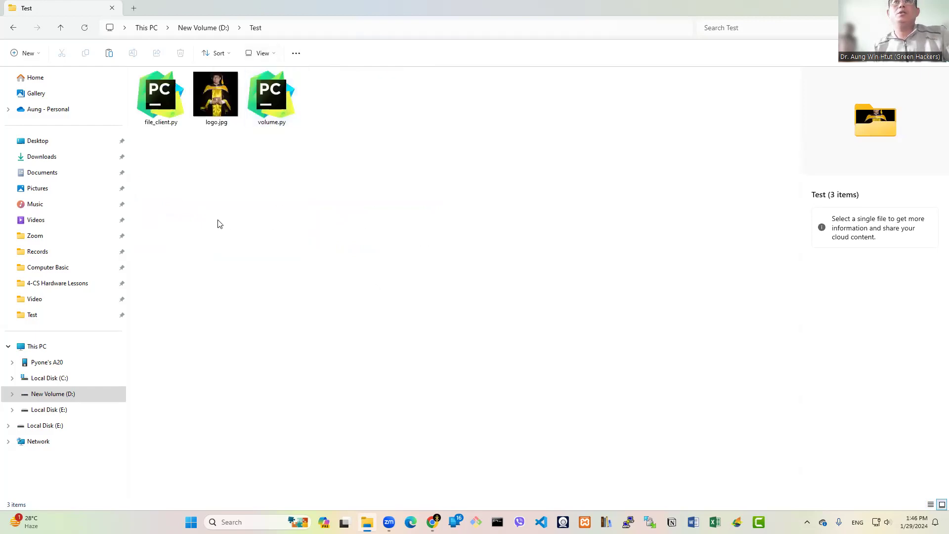
Step: Create a subfolder named Program inside the Test folder
right_click(197, 176)
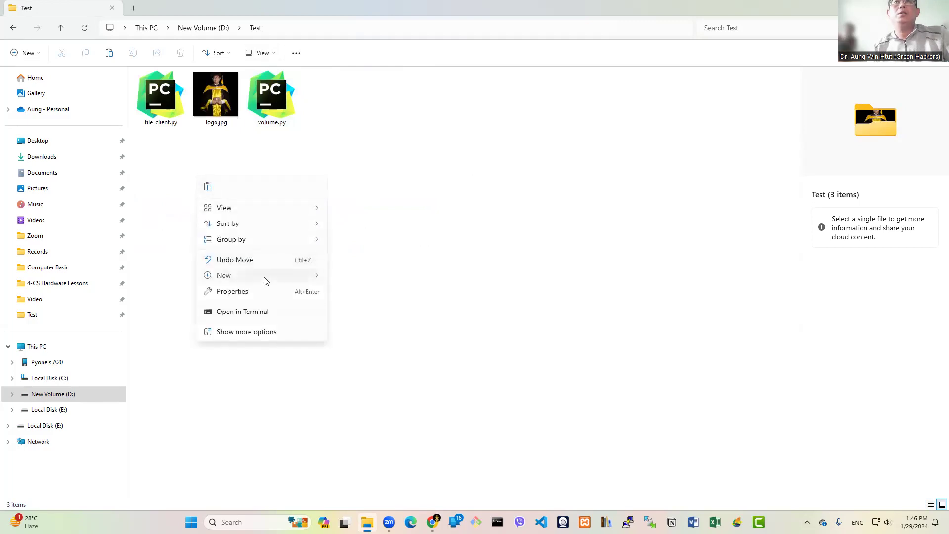
mouse_move(263, 275)
left_click(354, 278)
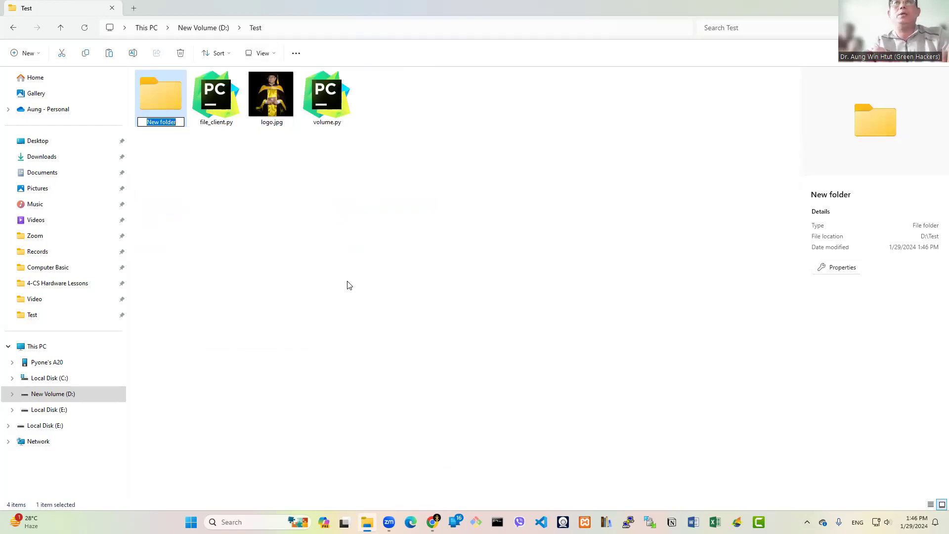
type("Program")
key("Return")
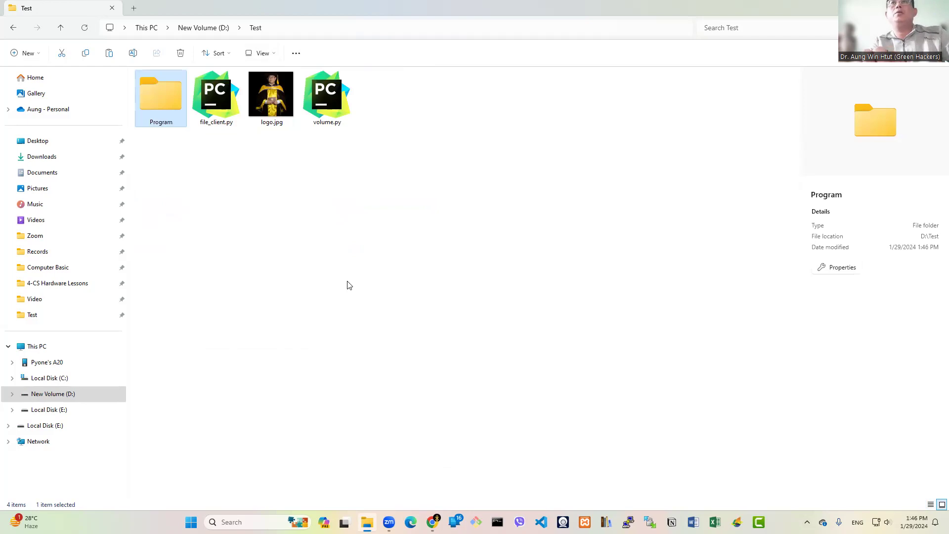
Step: Move file_client.py and volume.py from the Test folder into its Program subfolder
left_click_drag(223, 102, 167, 104)
left_click_drag(267, 112, 165, 106)
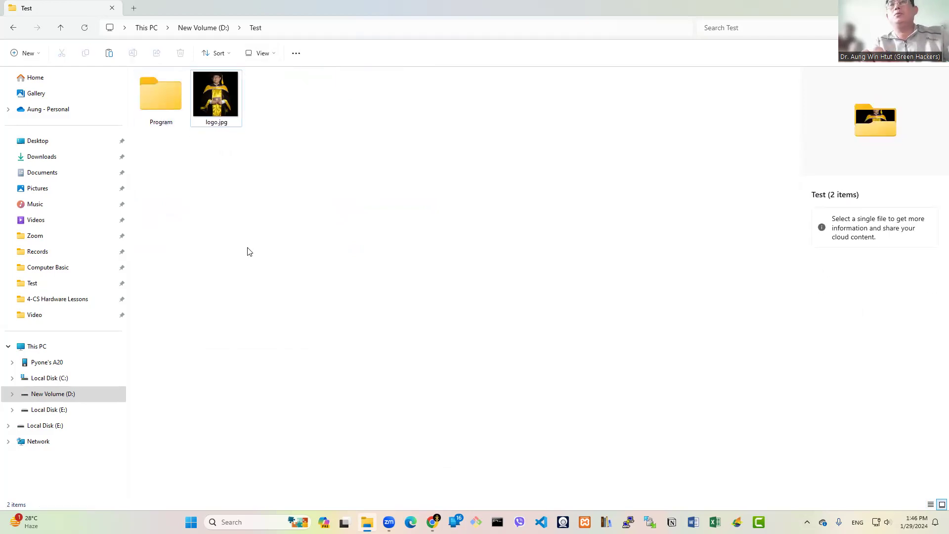
left_click(212, 99)
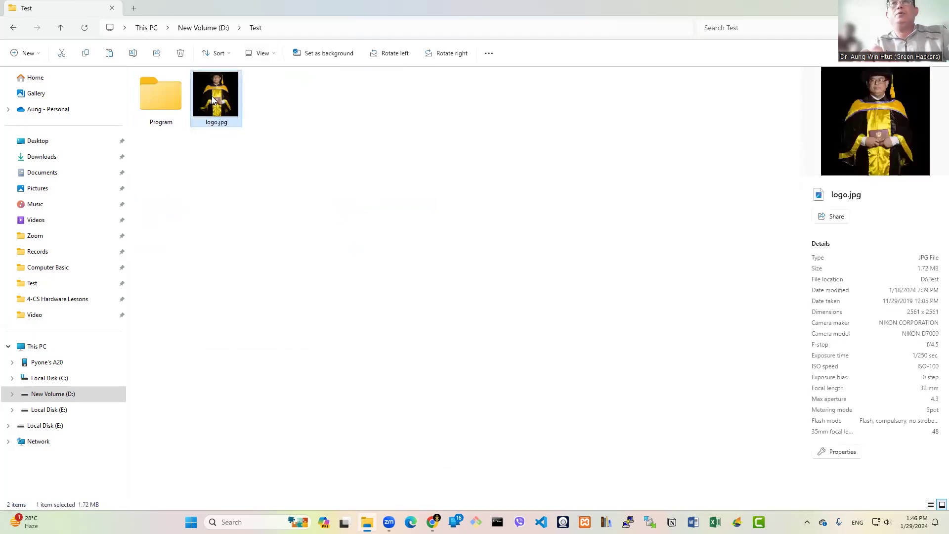
left_click_drag(212, 101, 246, 120)
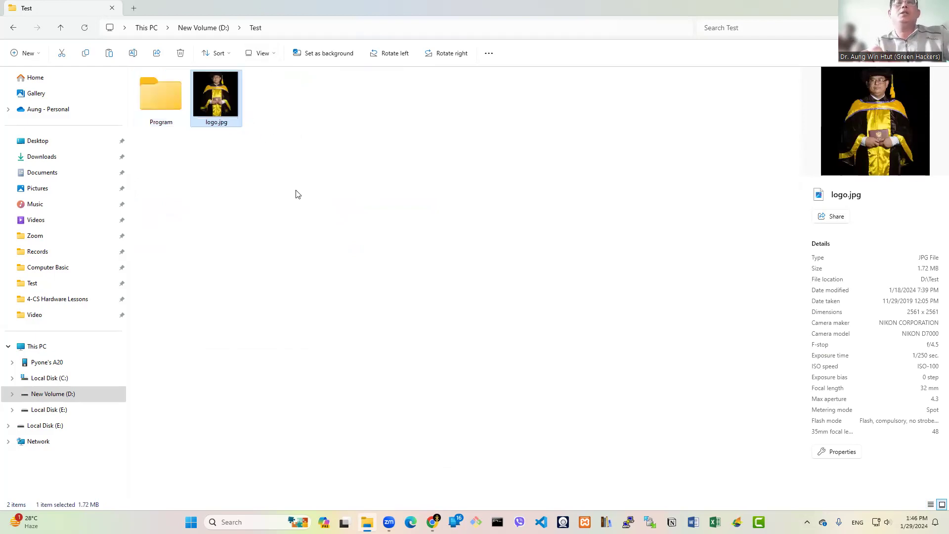
left_click(270, 186)
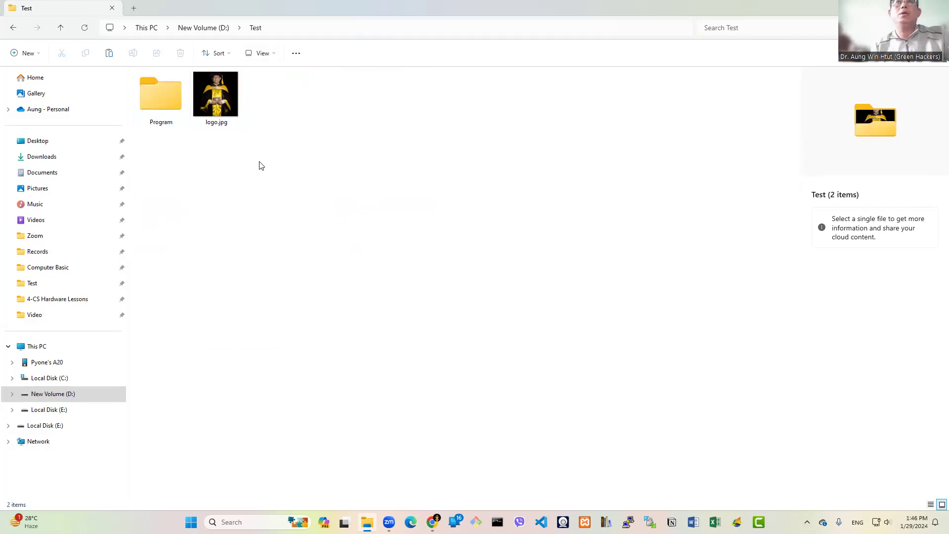
Step: Create a subfolder named Photo inside the Test folder and move logo.jpg into it
right_click(261, 165)
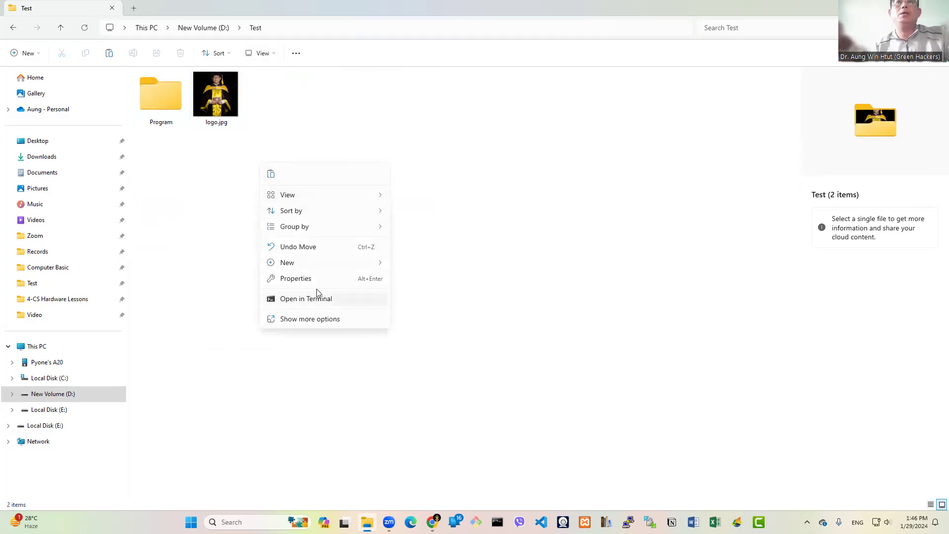
mouse_move(322, 262)
left_click(418, 264)
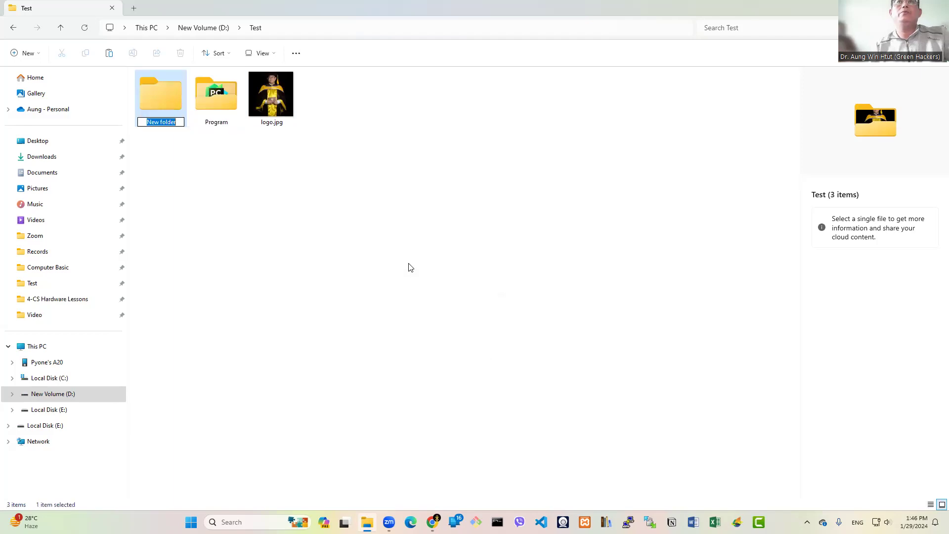
type("Photo")
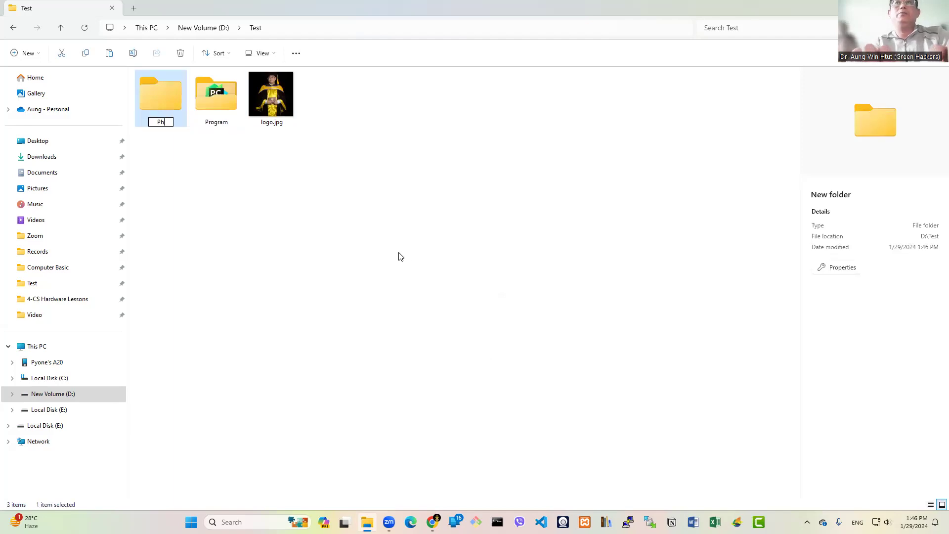
key("Return")
left_click_drag(266, 94, 164, 122)
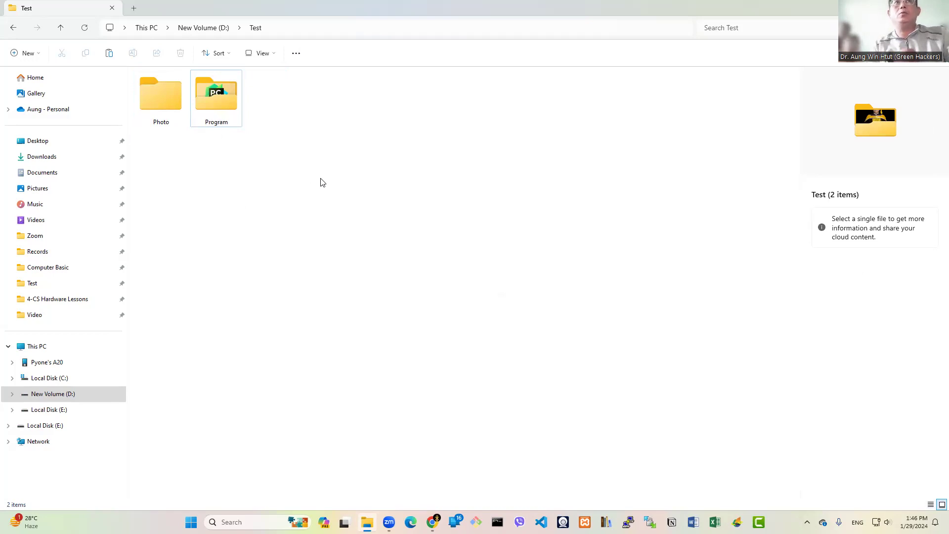
Step: Check the contents of file.txt in the root of New Volume (D:) and permanently delete the file, bypassing the Recycle Bin
left_click(203, 28)
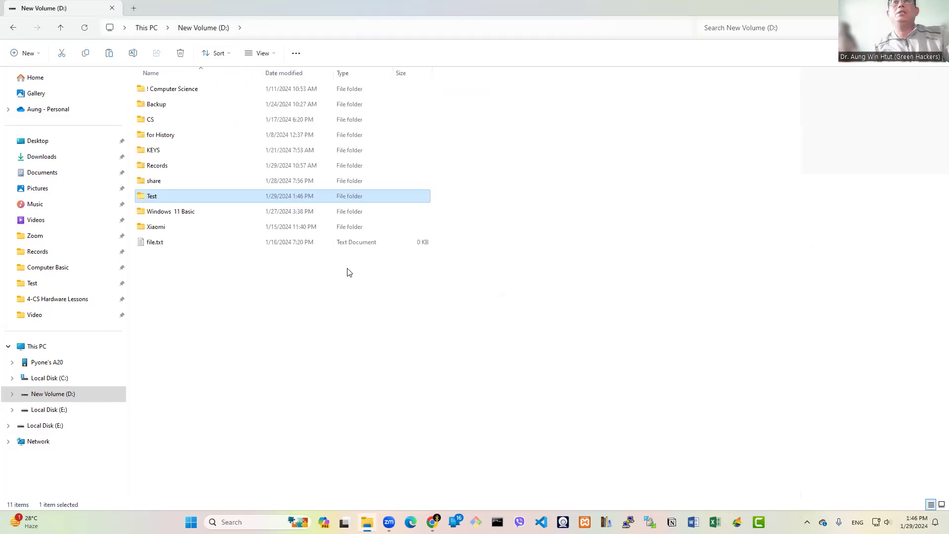
left_click(250, 277)
left_click(171, 246)
double_click(165, 245)
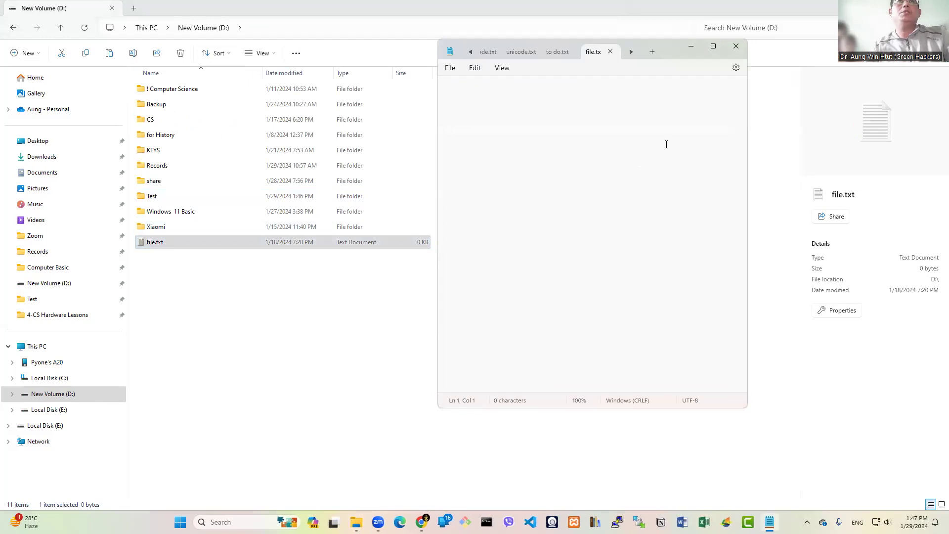
left_click(735, 46)
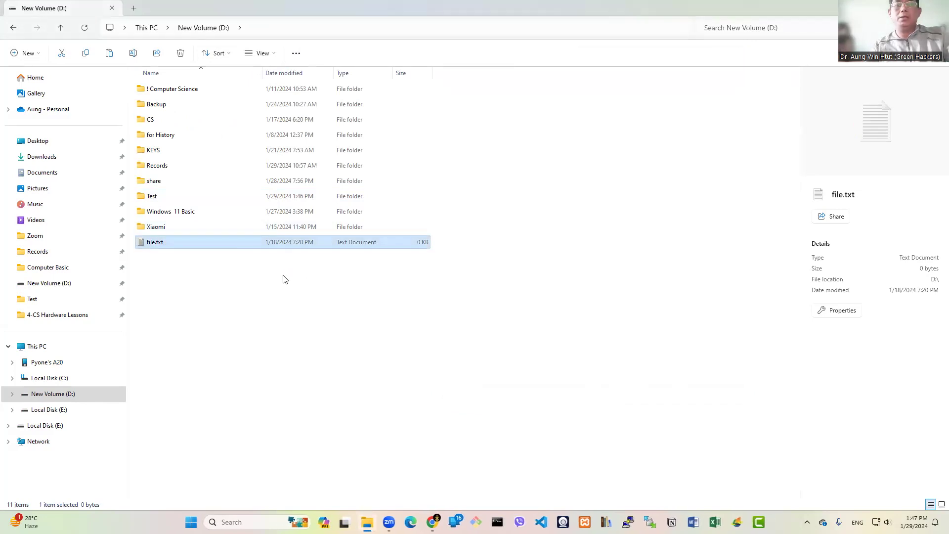
key("shift+Delete")
key("Return")
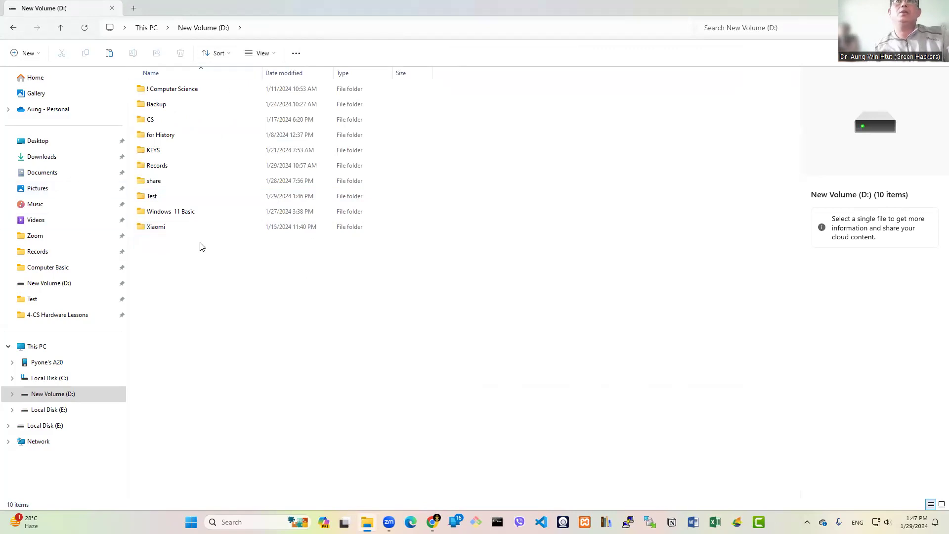
Step: Permanently delete the Test folder from New Volume (D:), bypassing the Recycle Bin
left_click(157, 197)
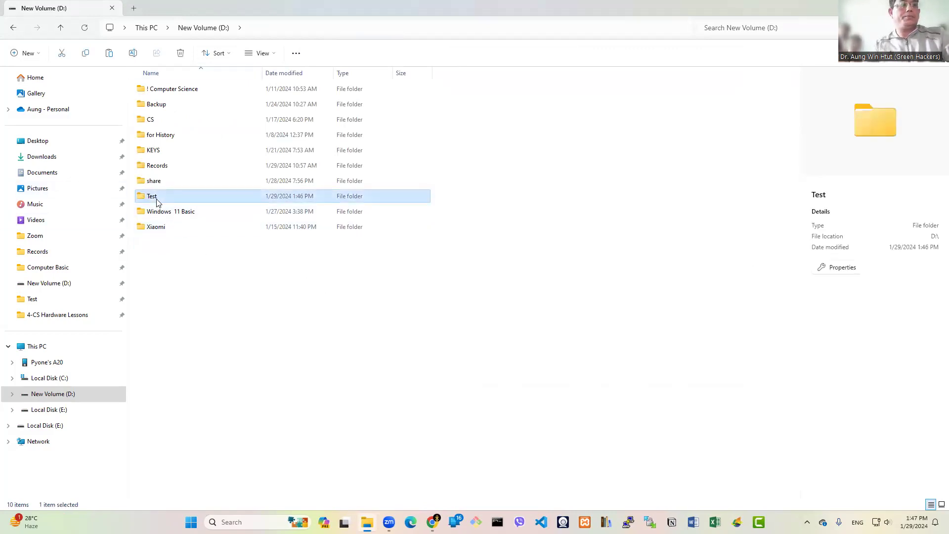
key("shift+Delete")
key("Return")
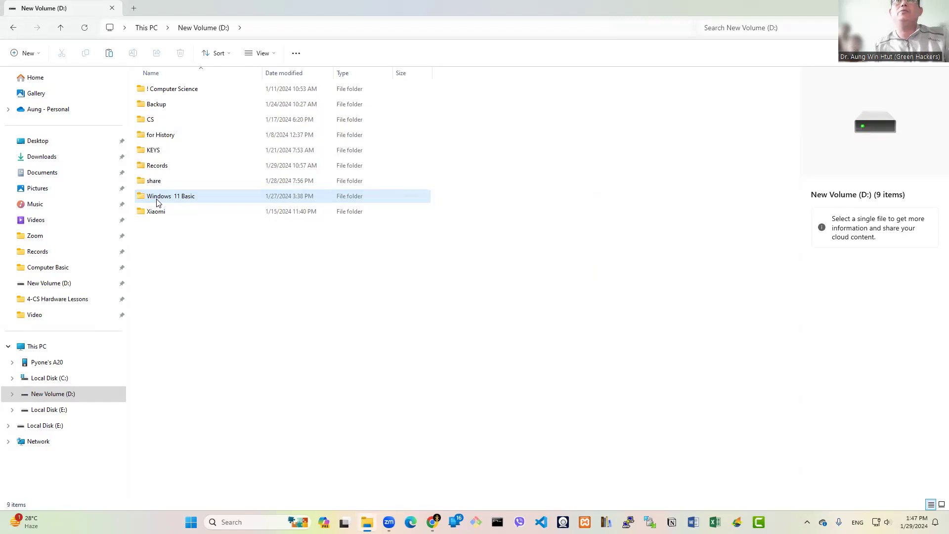
Step: Expand New Volume (D:) and its ! Computer Science folder in the folder tree to show their subfolders
left_click(12, 394)
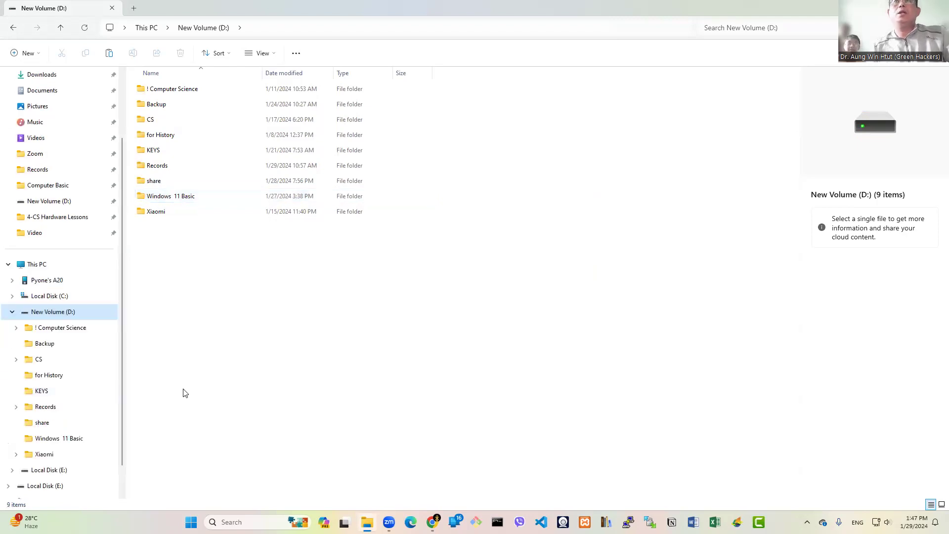
left_click(76, 332)
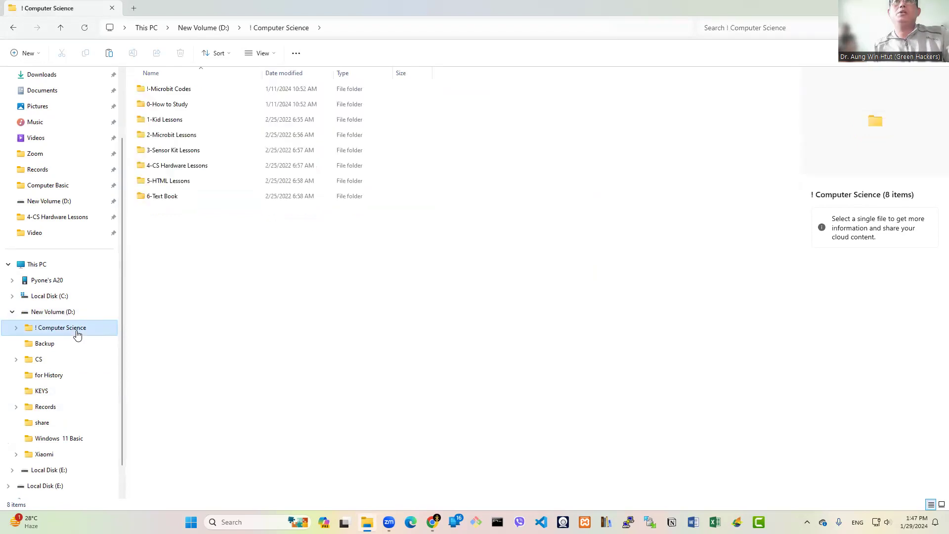
left_click(16, 328)
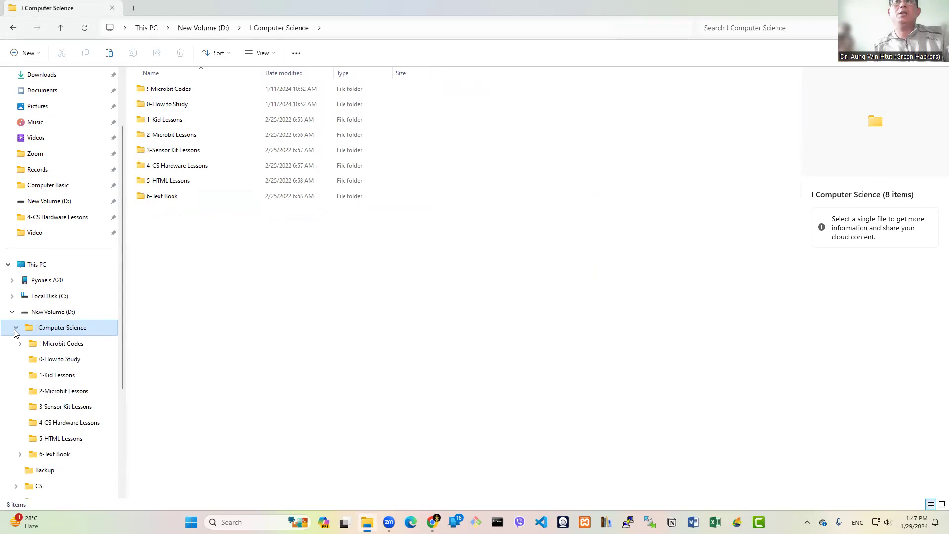
Step: Browse the !-Microbit Codes and 0-How to Study folders from the folder tree, ending in 0-How to Study
left_click(33, 345)
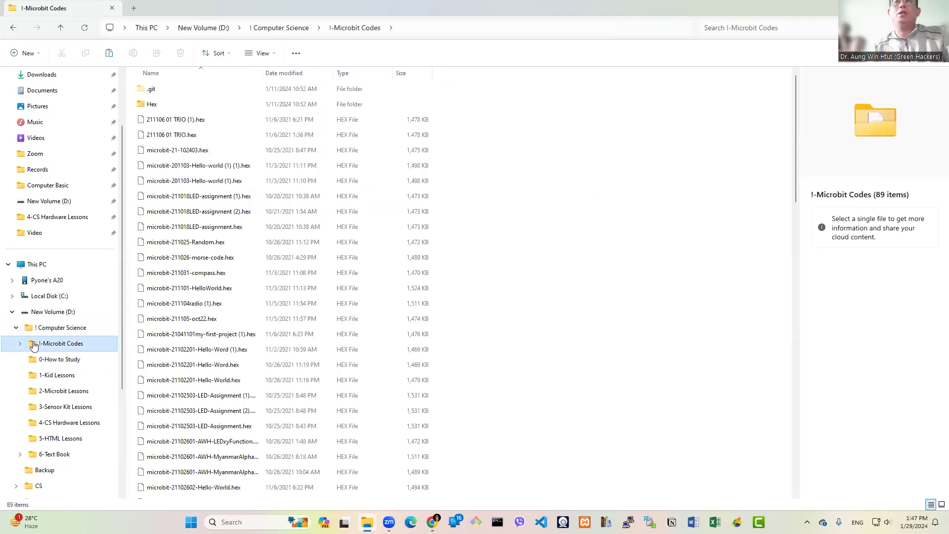
left_click(38, 329)
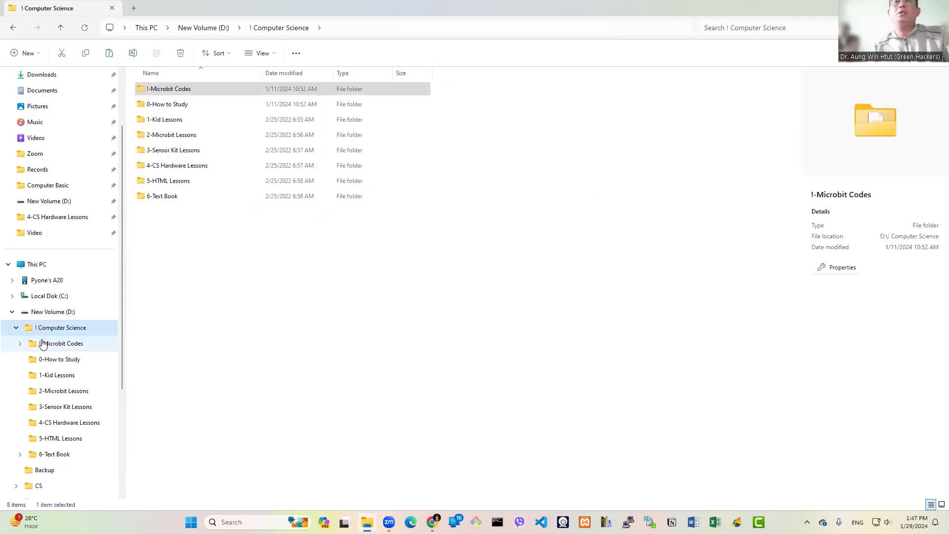
left_click(45, 345)
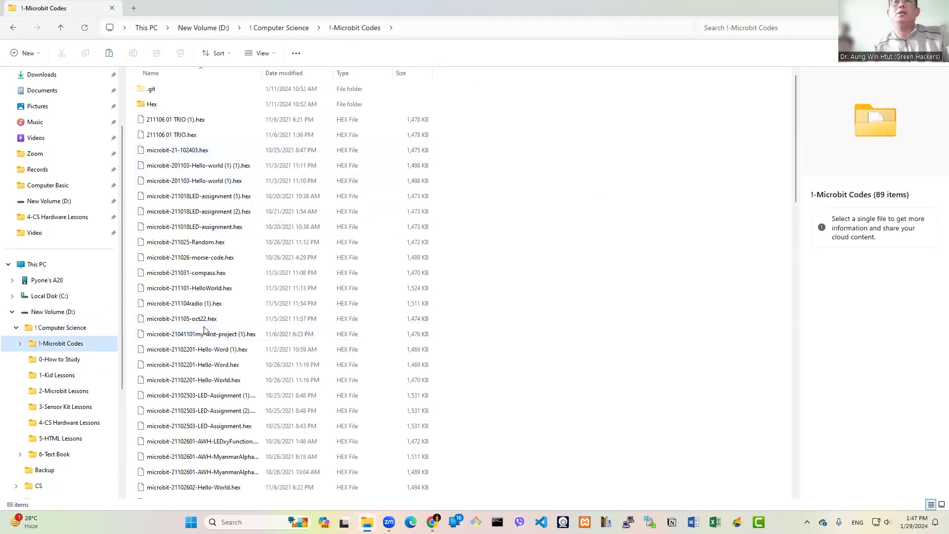
left_click(72, 360)
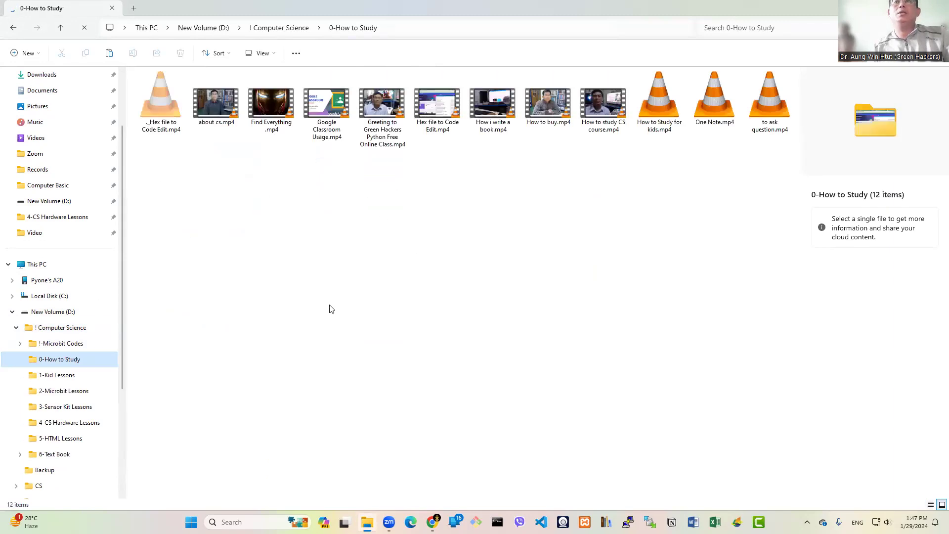
left_click(76, 345)
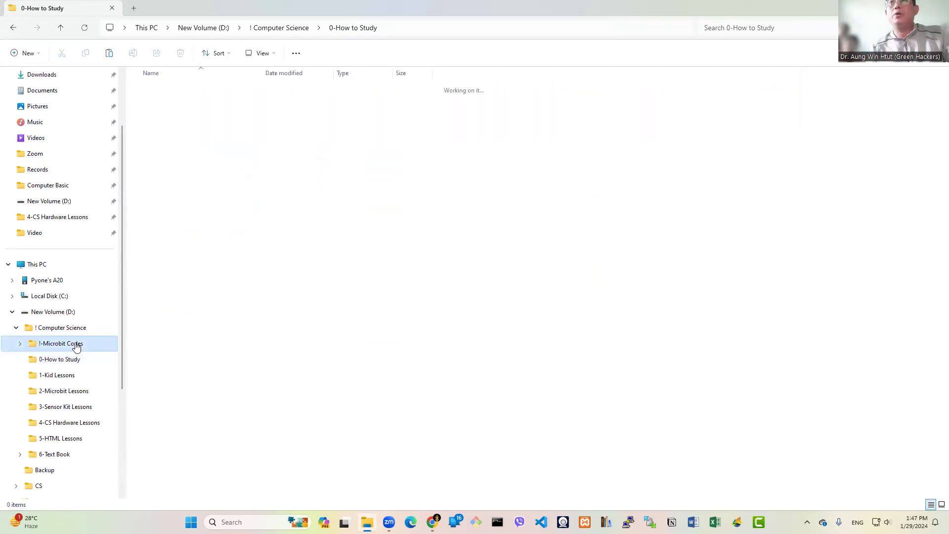
left_click(74, 360)
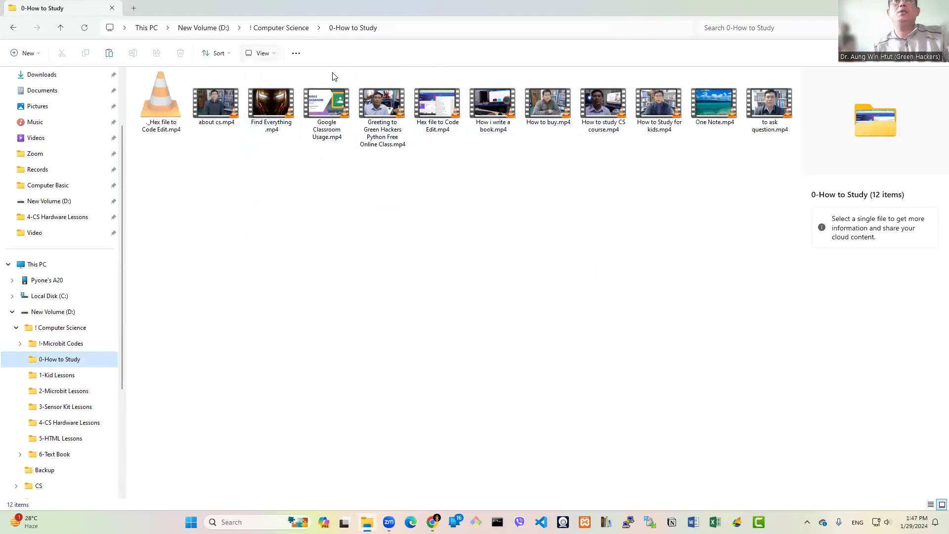
Step: Compare the Extra large, Medium and Small icons and Details layouts in the 0-How to Study folder, and return to Large icons
key("alt+v")
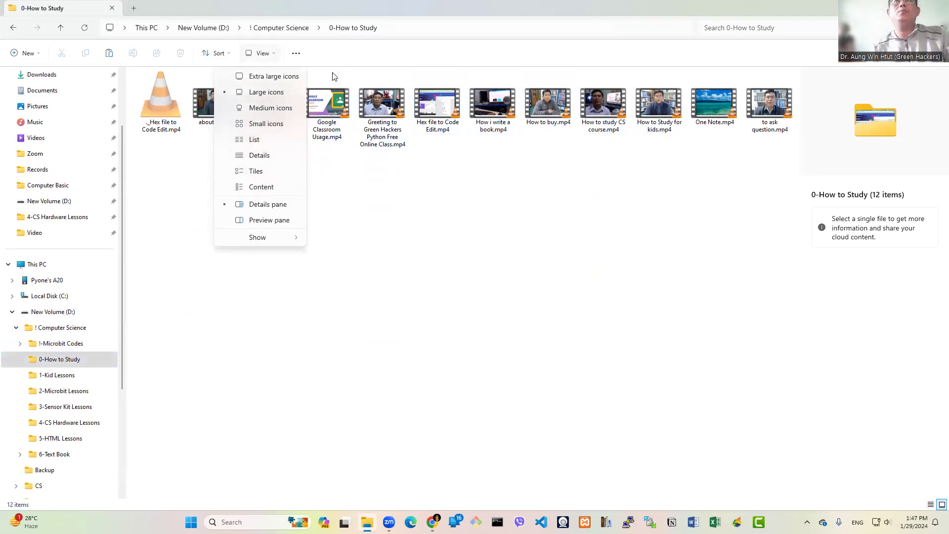
left_click(264, 78)
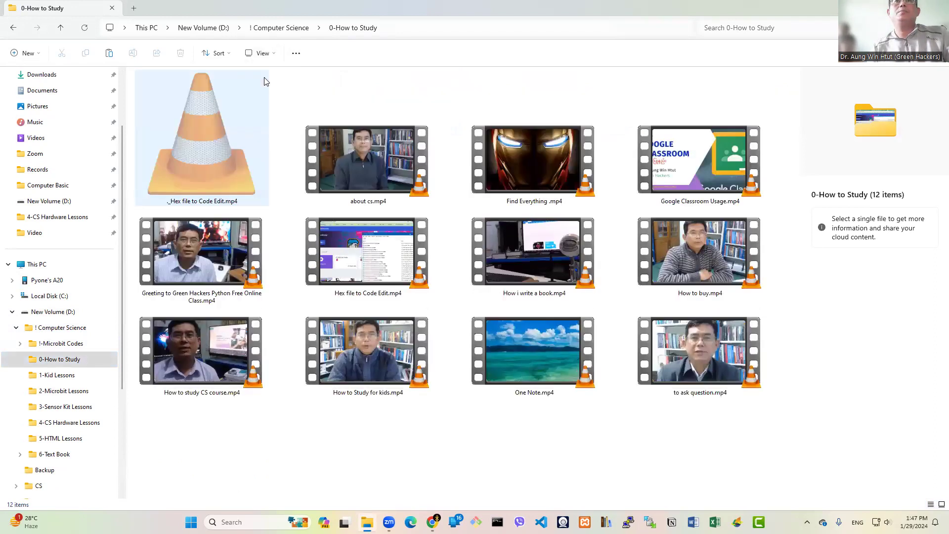
key("alt+v")
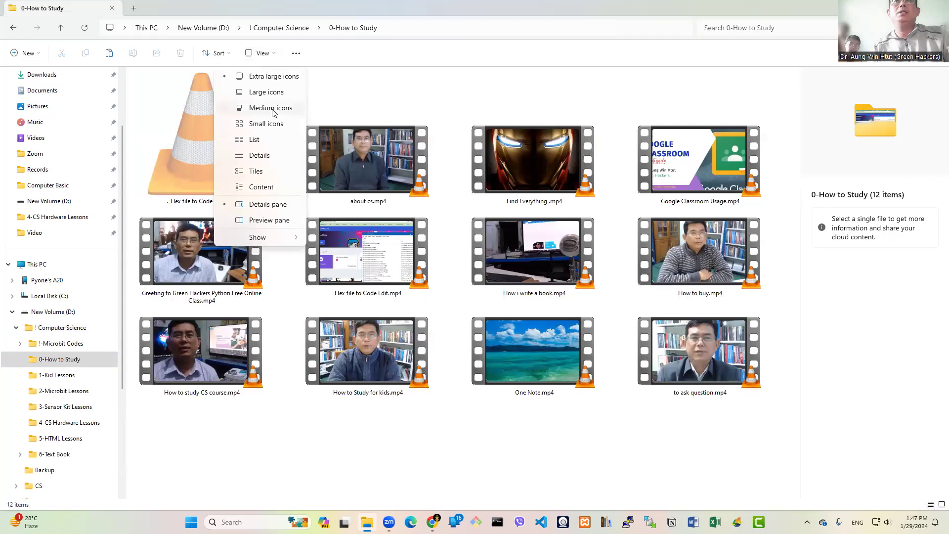
left_click(273, 109)
key("alt+v")
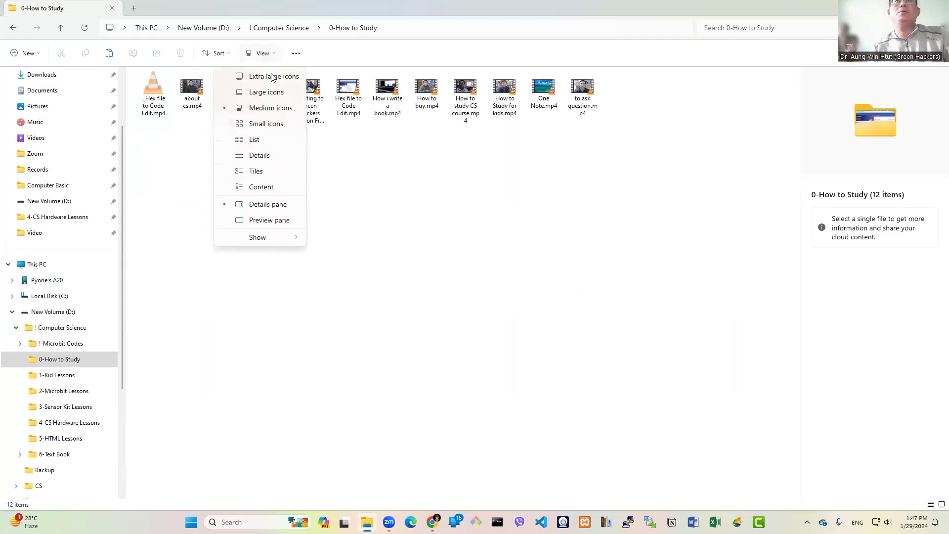
left_click(272, 125)
left_click(263, 53)
left_click(273, 155)
left_click(261, 53)
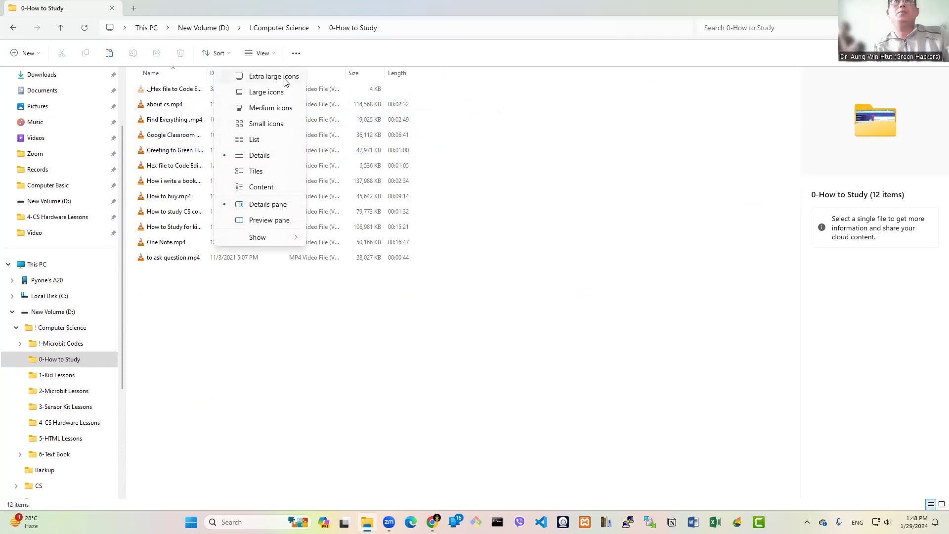
left_click(267, 93)
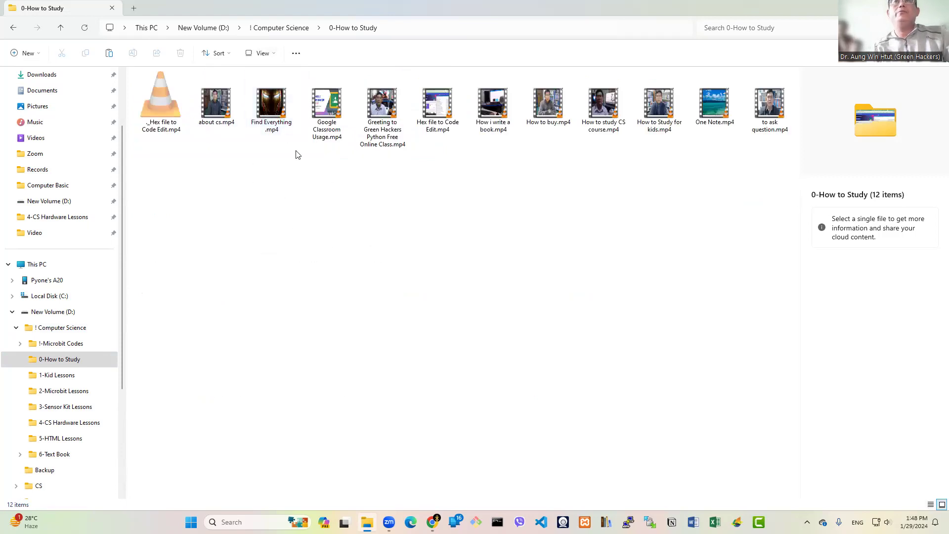
Step: Play about cs.mp4 in VLC media player, lower its volume to 0% and bring it back up to 25%
double_click(222, 105)
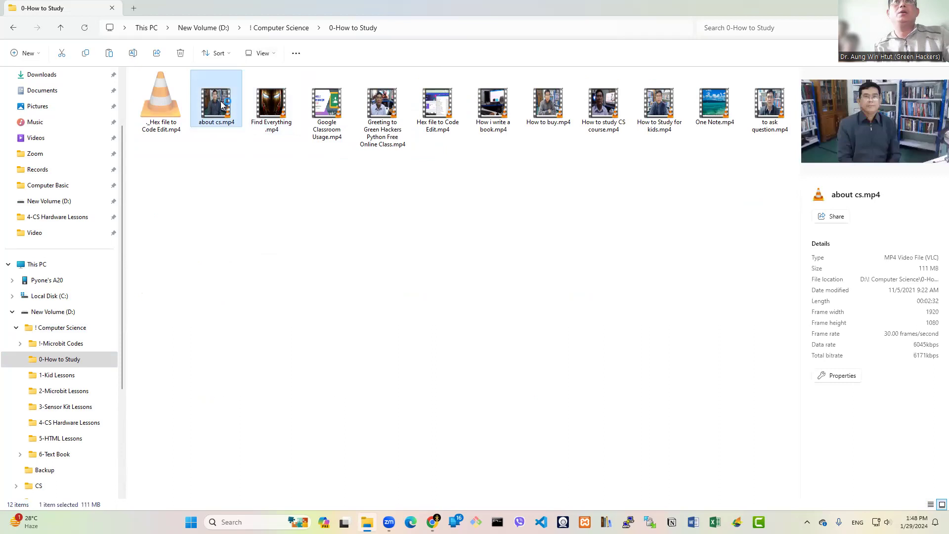
scroll(440, 322, "down", 15)
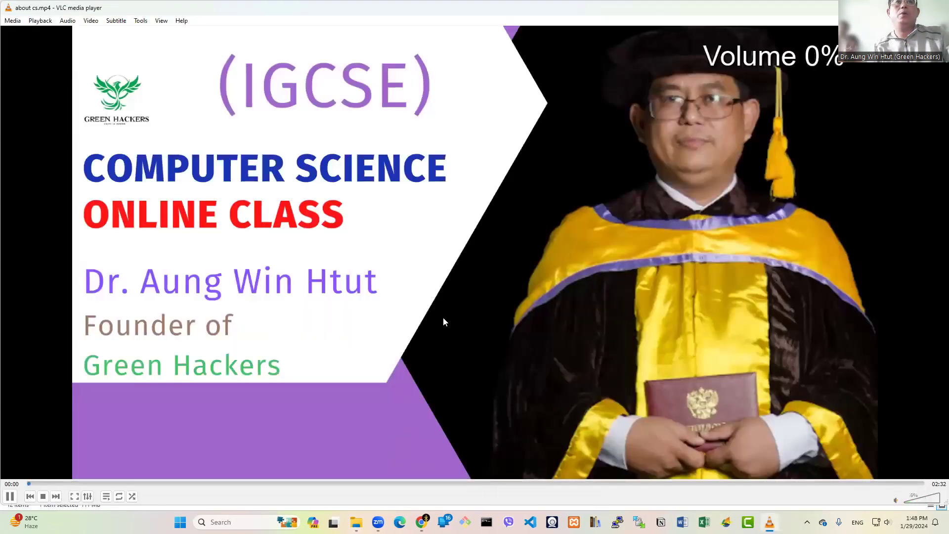
scroll(444, 327, "up", 4)
scroll(444, 327, "up", 1)
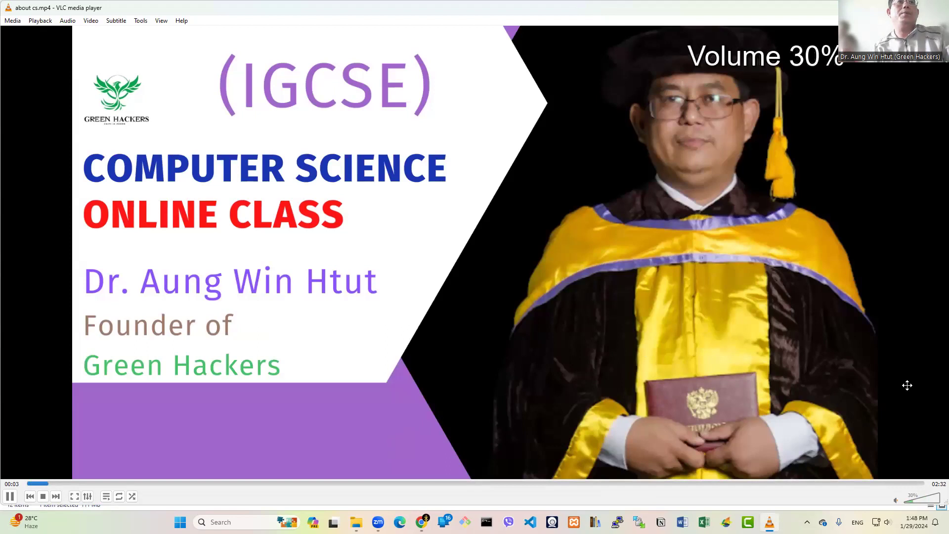
scroll(643, 369, "down", 1)
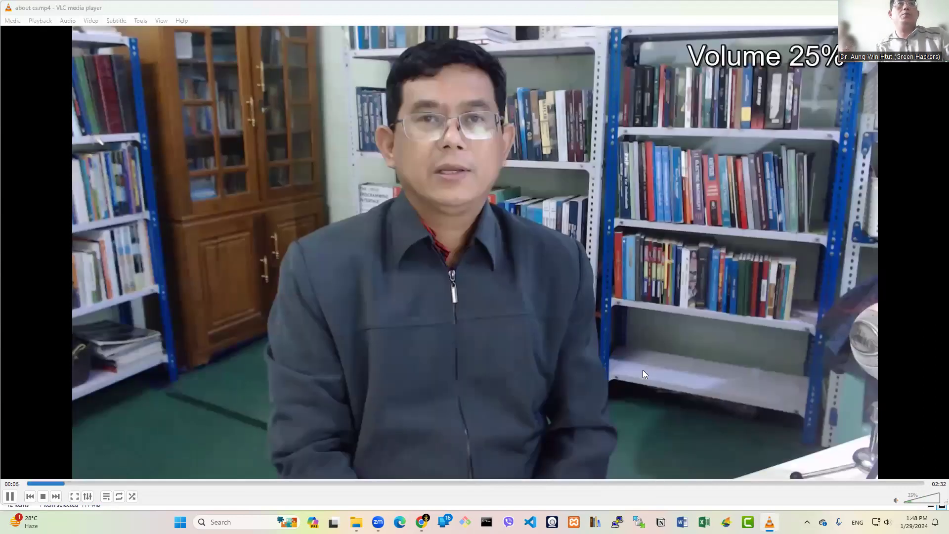
Step: Raise and lower the video's playback volume several times, leave it at 90%, and close the player
scroll(642, 369, "up", 15)
scroll(642, 369, "down", 12)
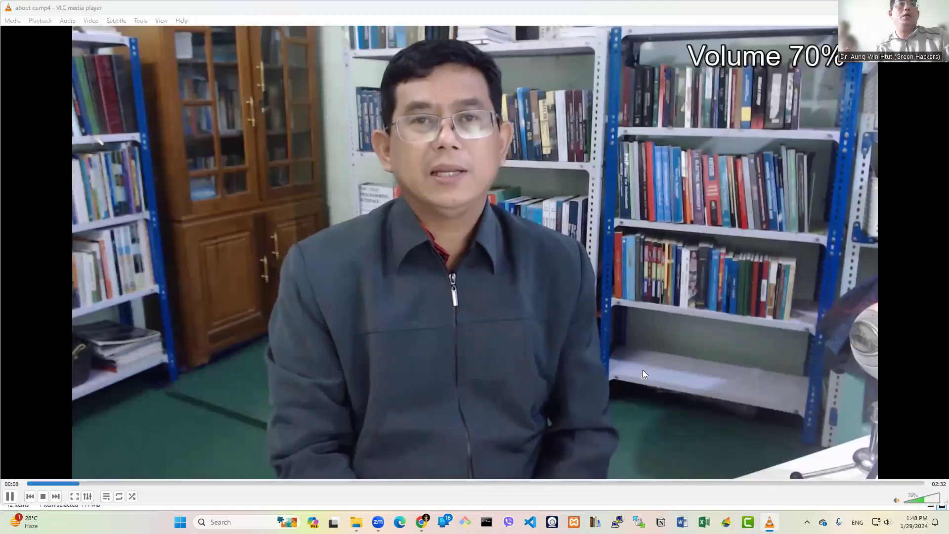
left_click(933, 500)
scroll(731, 384, "down", 4)
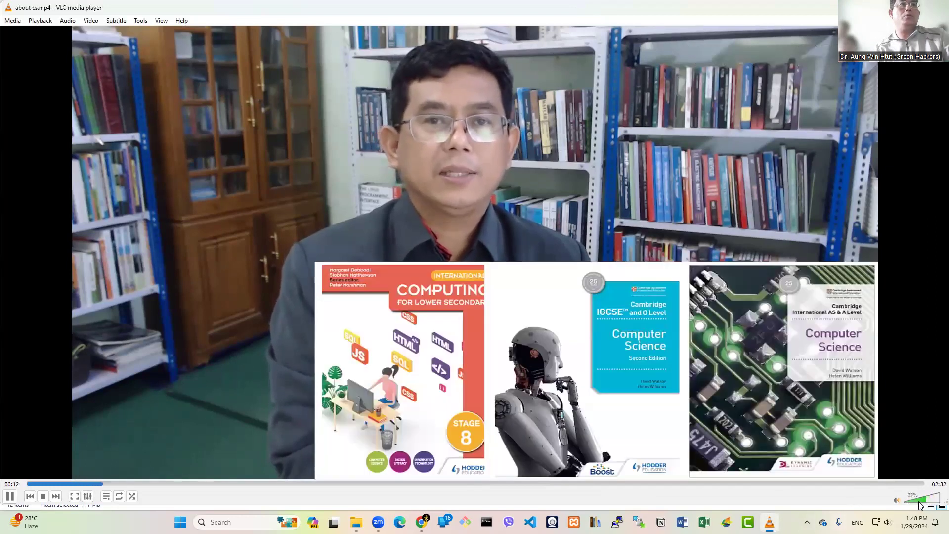
scroll(731, 381, "down", 6)
scroll(731, 381, "up", 6)
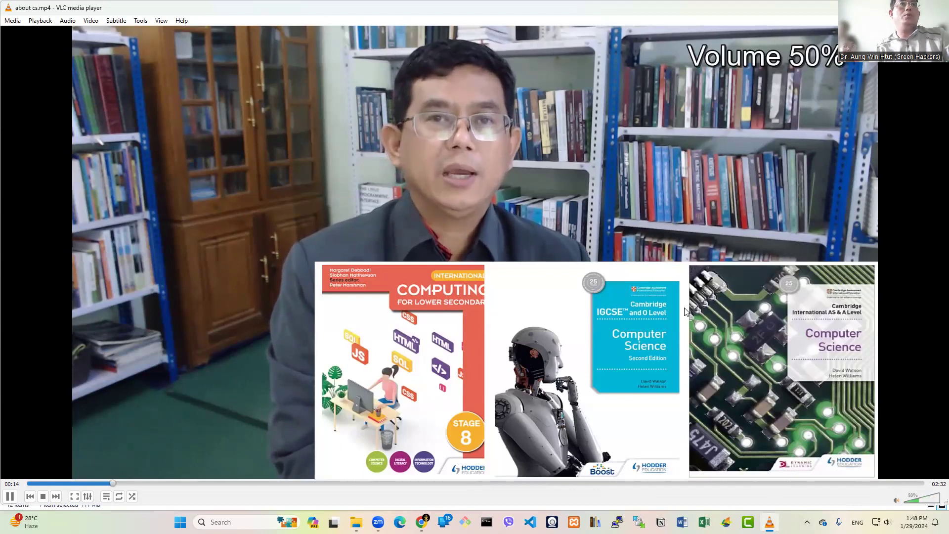
scroll(692, 299, "down", 5)
scroll(692, 299, "up", 13)
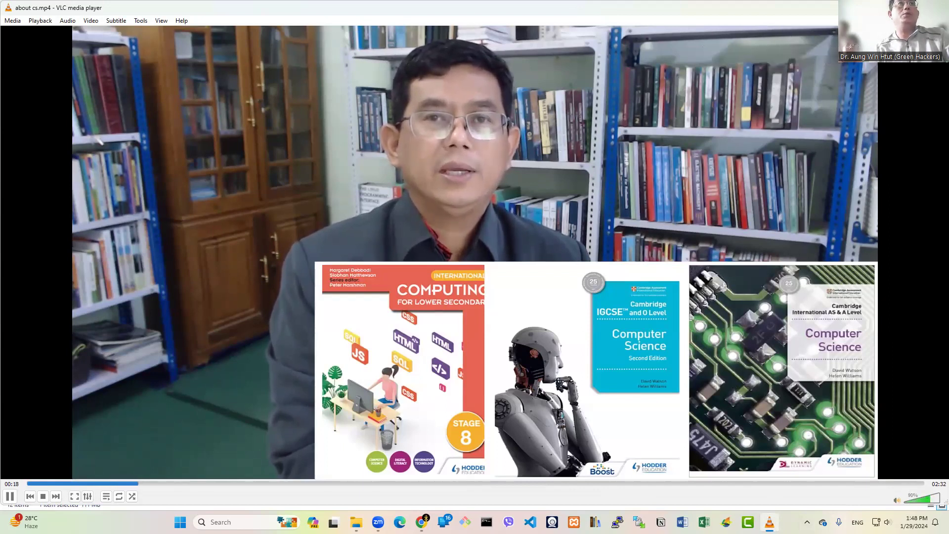
key("super+Down")
key("alt+F4")
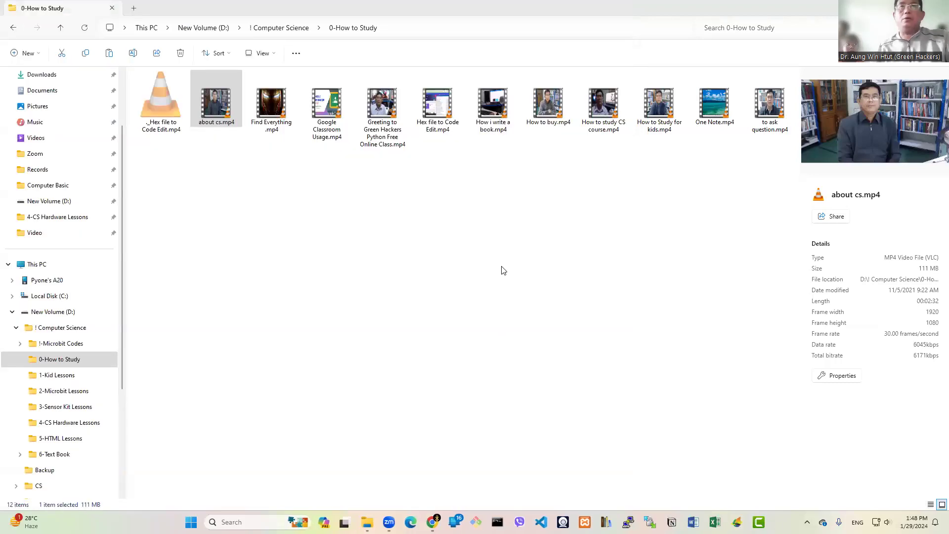
Step: Reopen about cs.mp4 from the 0-How to Study folder in VLC media player
double_click(221, 119)
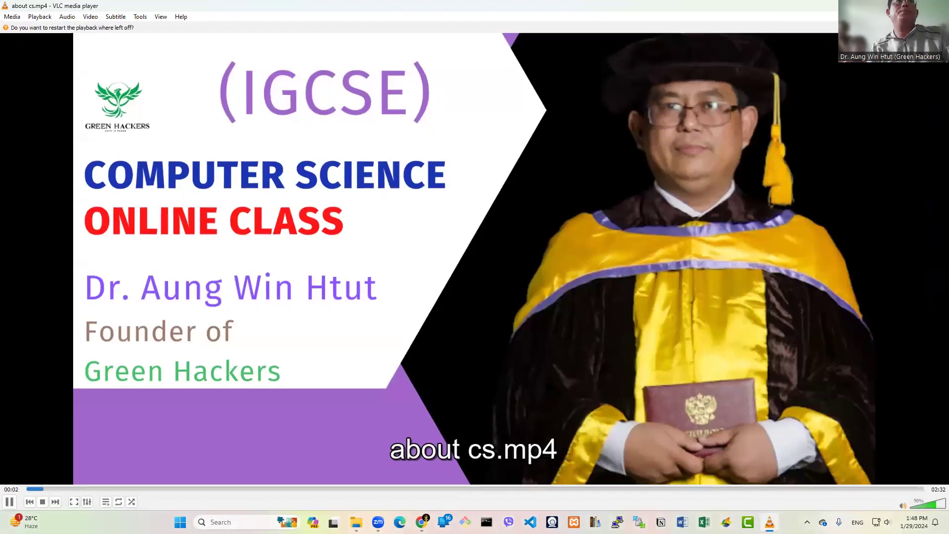
Step: Toggle full-screen playback of about cs.mp4 several times, pause the video, and close the player
double_click(760, 162)
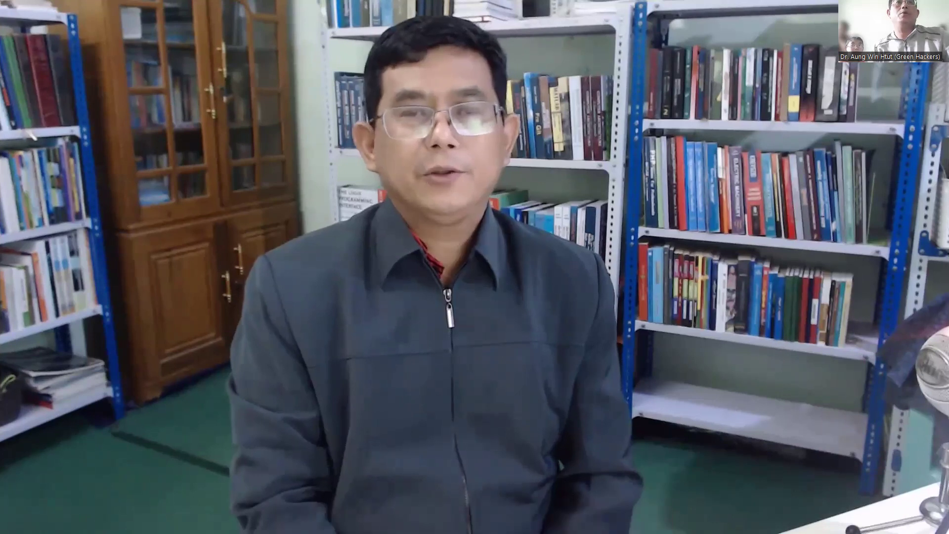
double_click(705, 188)
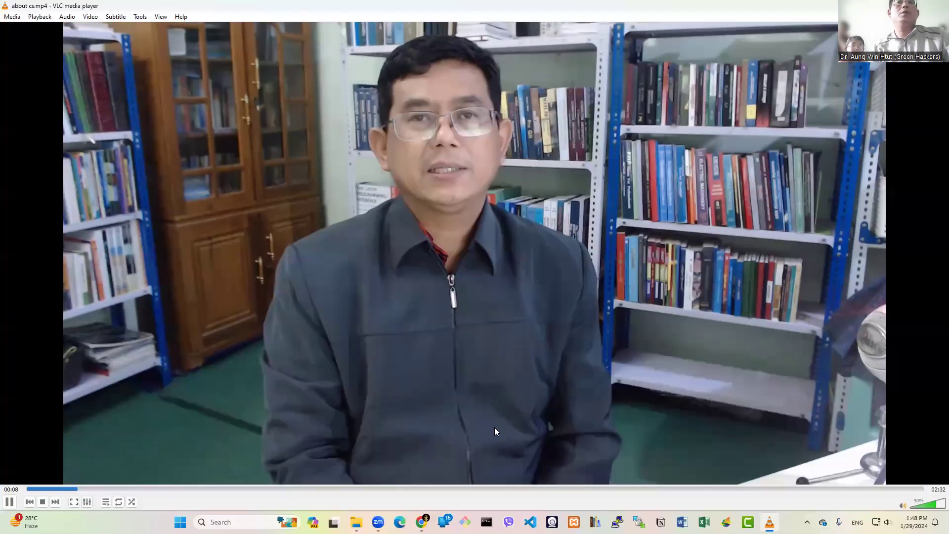
key("space")
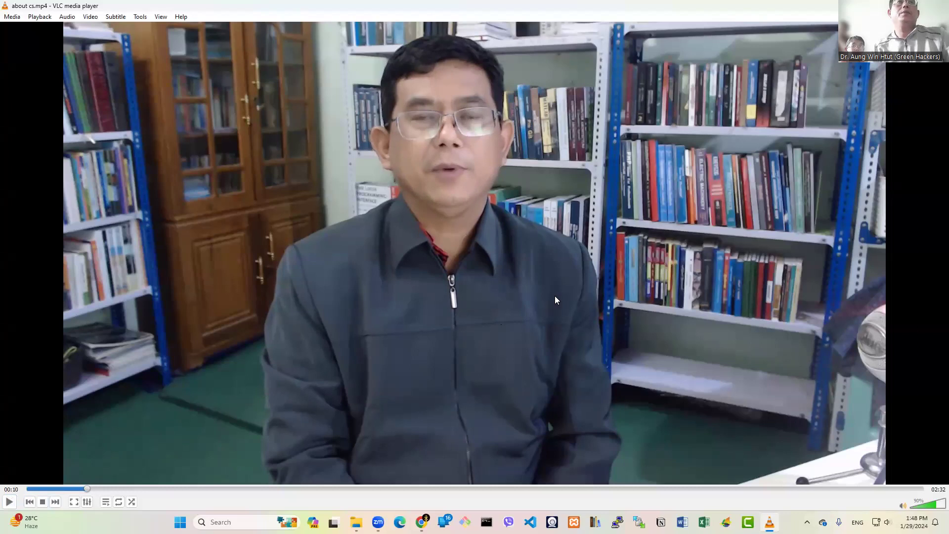
double_click(588, 286)
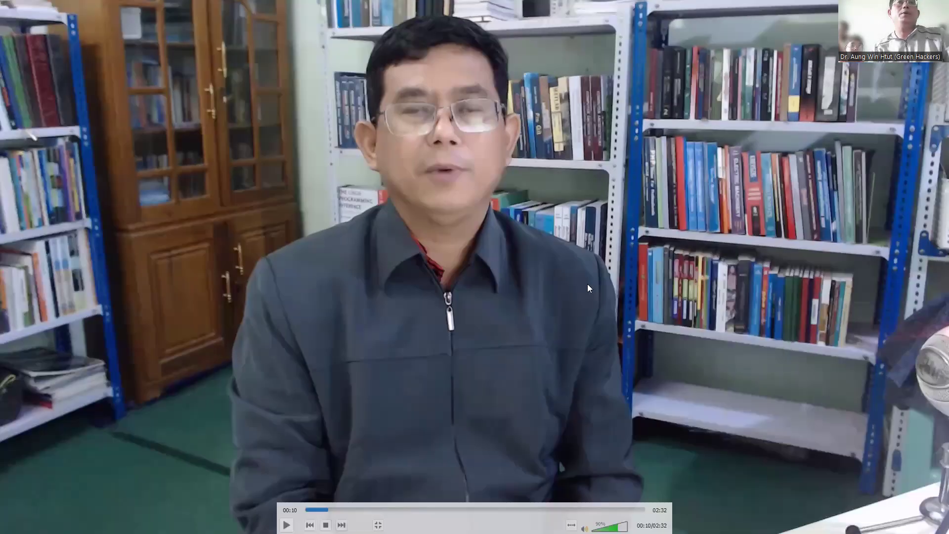
double_click(587, 284)
double_click(586, 283)
double_click(586, 284)
key("alt+F4")
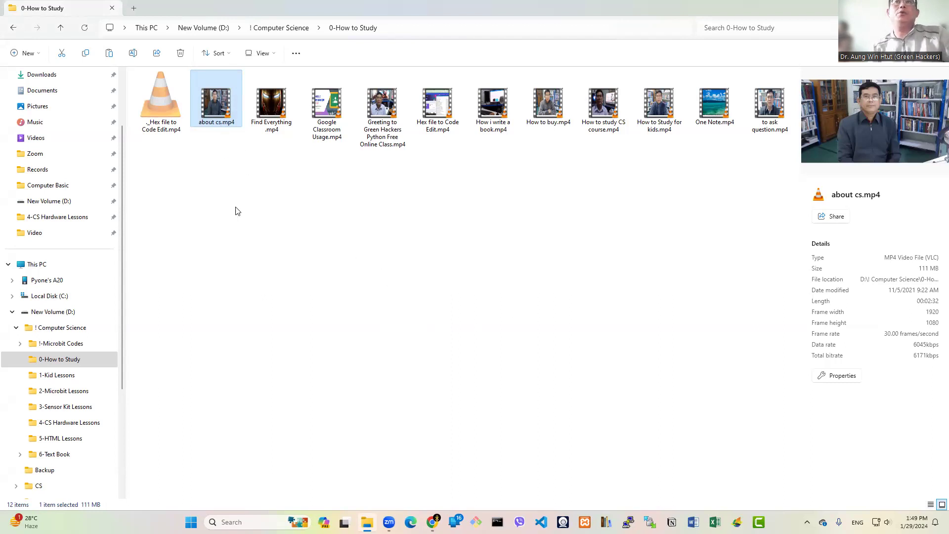
Step: Move about cs.mp4 from 0-How to Study into the ! Computer Science folder and undo the move
left_click_drag(221, 104, 64, 324)
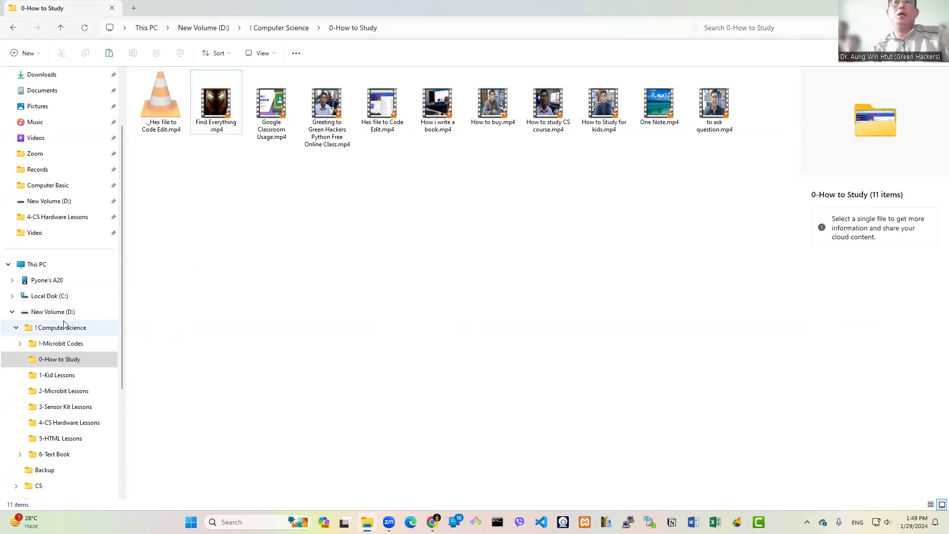
right_click(340, 220)
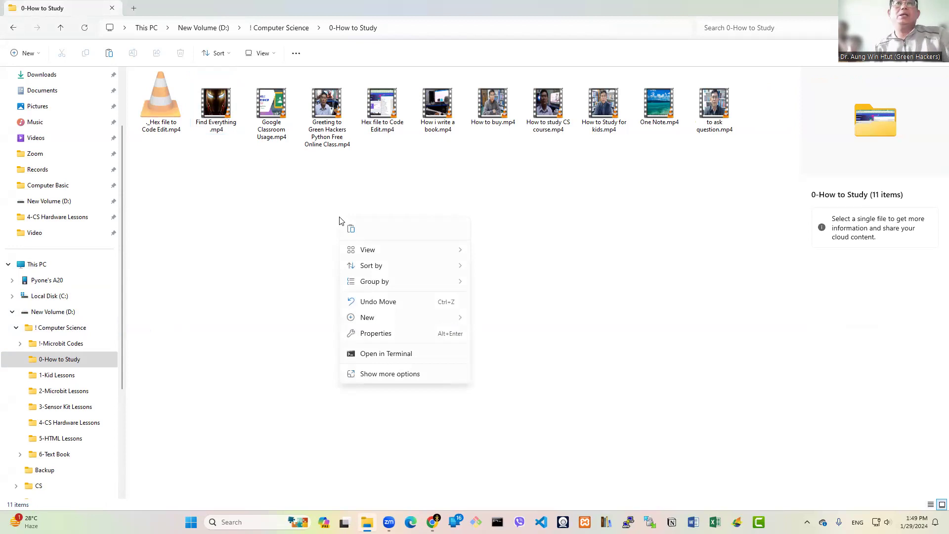
left_click(372, 302)
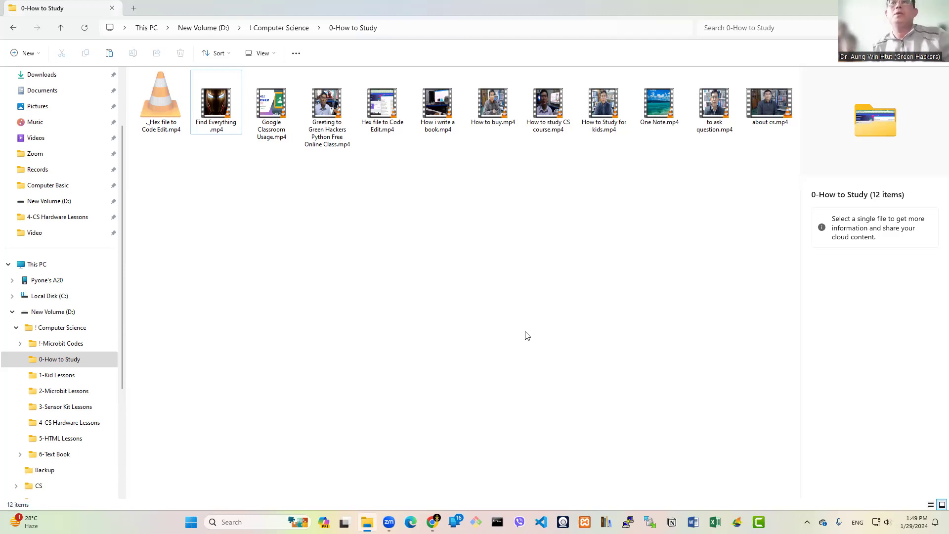
Step: Expand !-Microbit Codes in the folder tree, and collapse the ! Computer Science and New Volume (D:) branches
left_click(20, 342)
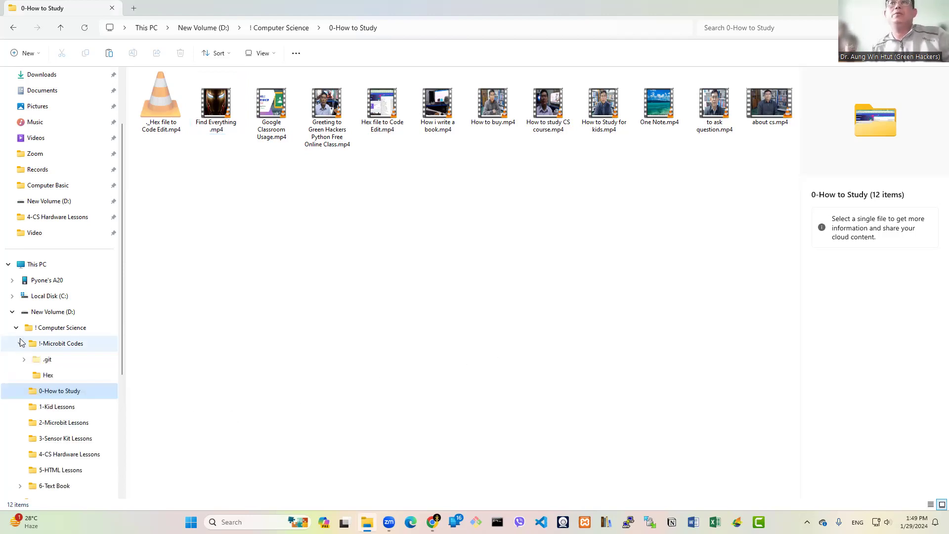
left_click(16, 327)
left_click(12, 312)
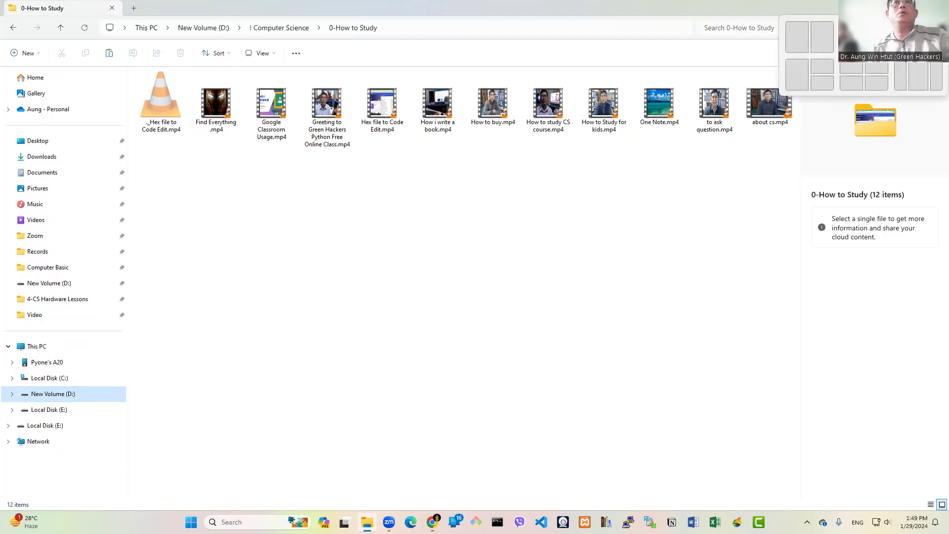
Step: Restore the 0-How to Study window to a smaller size and place a second File Explorer window beside it
left_click(912, 7)
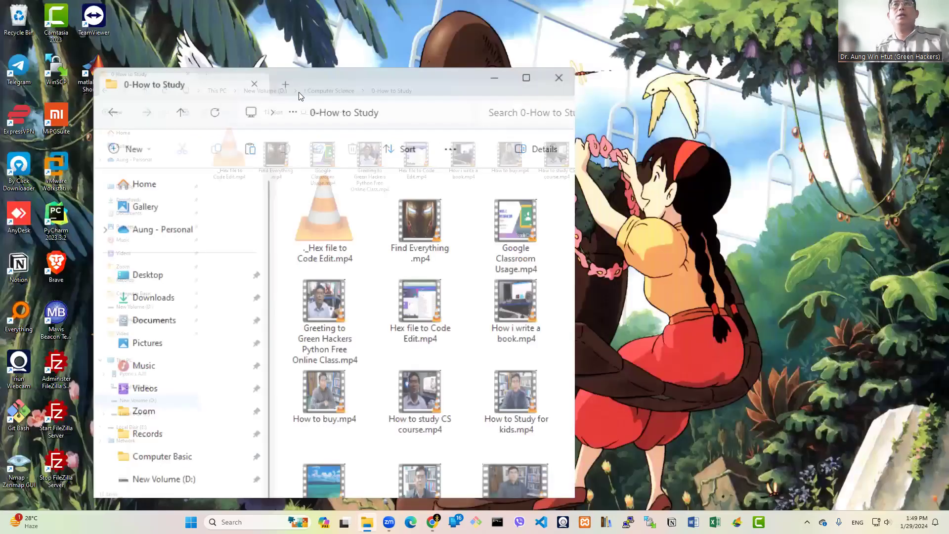
left_click_drag(298, 99, 286, 15)
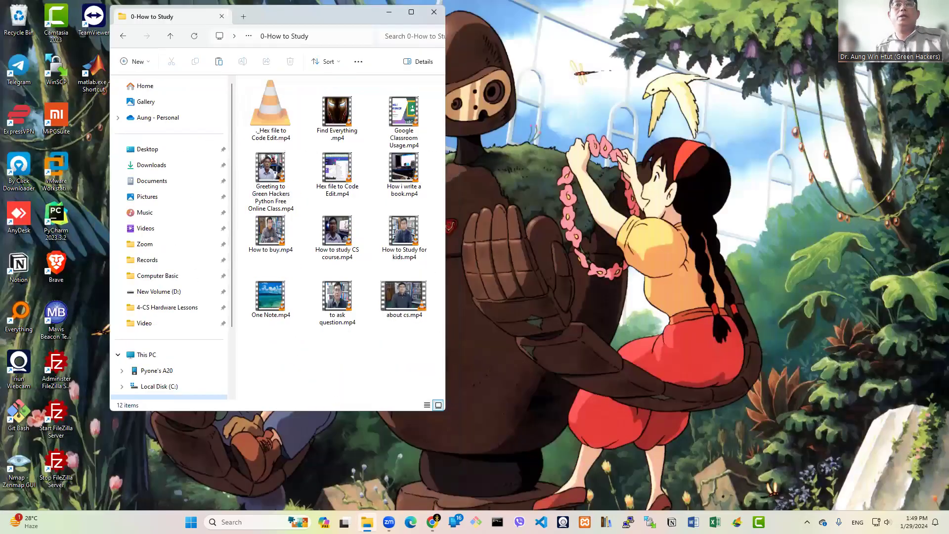
key("super+alt+1")
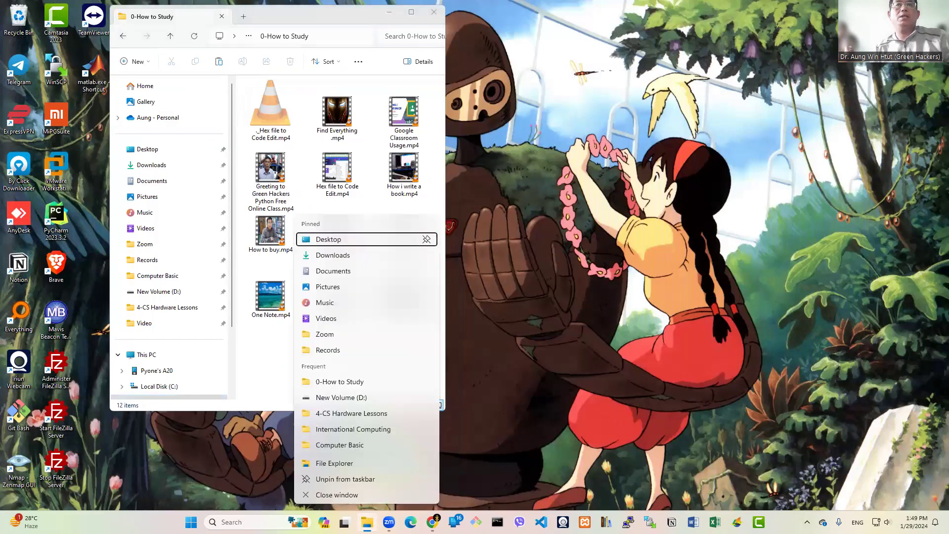
left_click(356, 465)
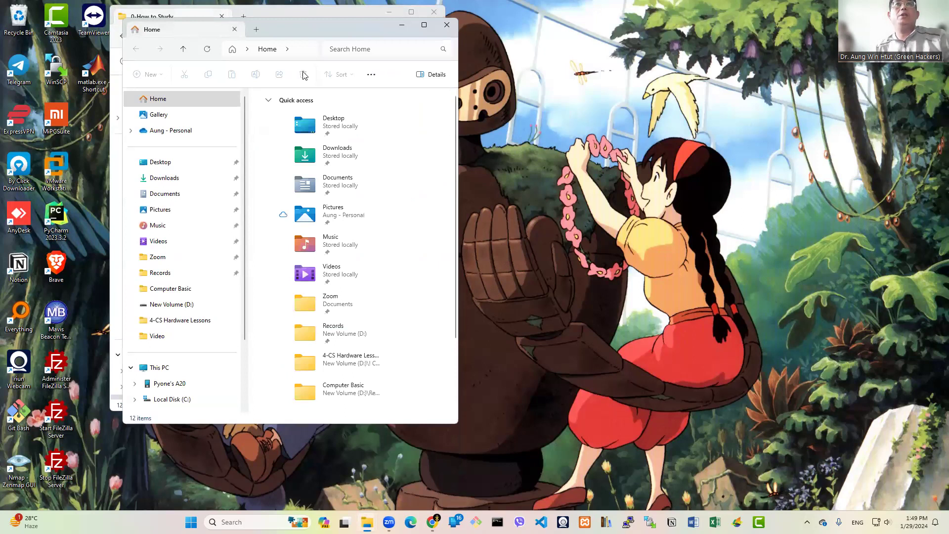
left_click_drag(303, 28, 631, 15)
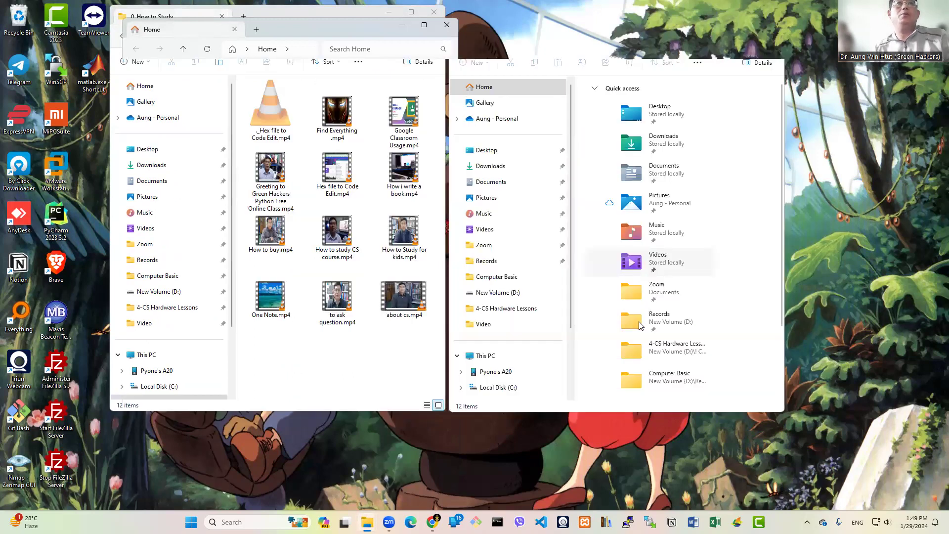
Step: Open the Records folder in the second window, and select and deselect about cs.mp4 in 0-How to Study
left_click(533, 267)
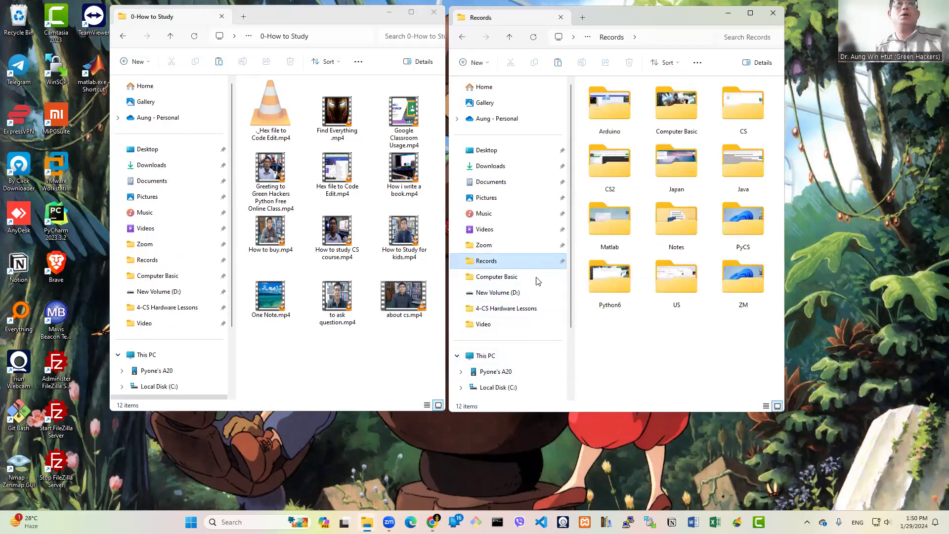
left_click(404, 296)
left_click_drag(621, 363, 406, 340)
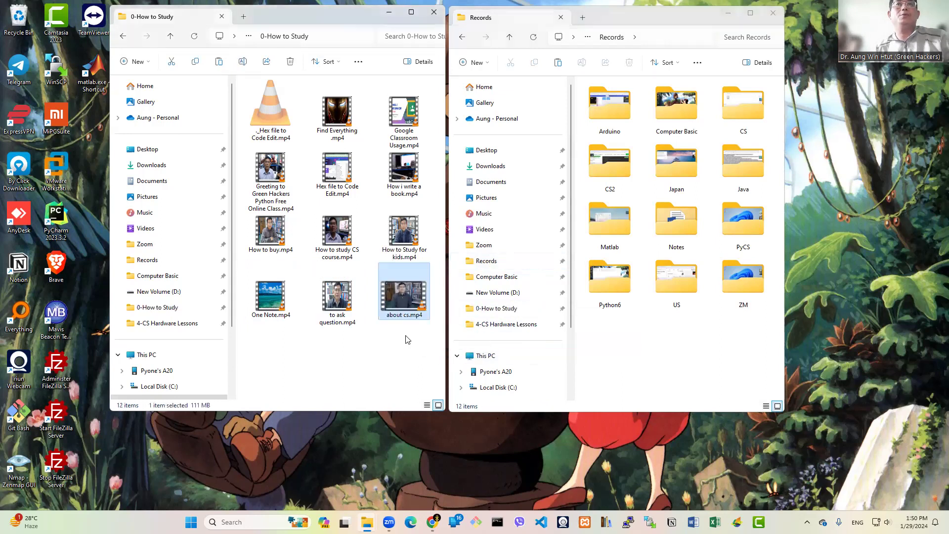
left_click(401, 364)
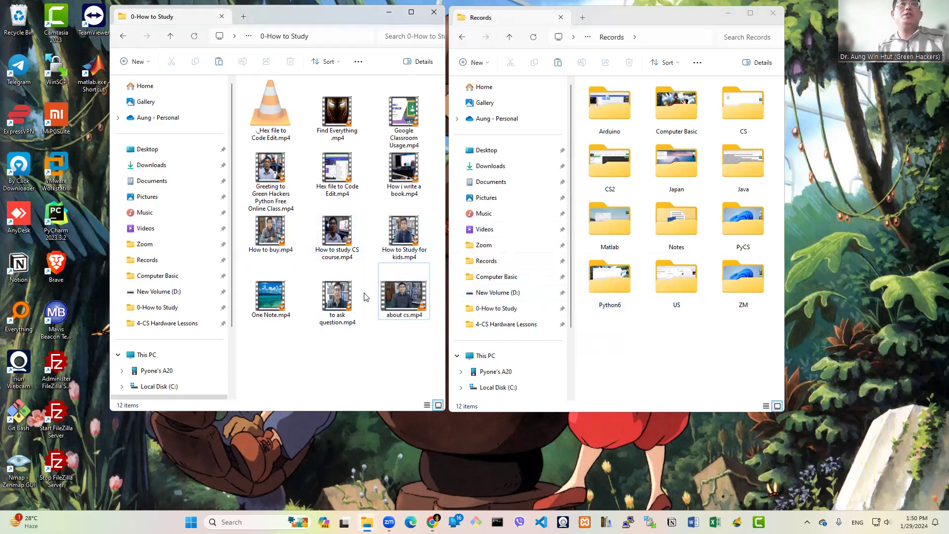
Step: Open Local Disk (C:) in the second window and copy about cs.mp4 into it, granting administrator permission
scroll(534, 316, "down", 1)
scroll(533, 322, "down", 1)
left_click(527, 305)
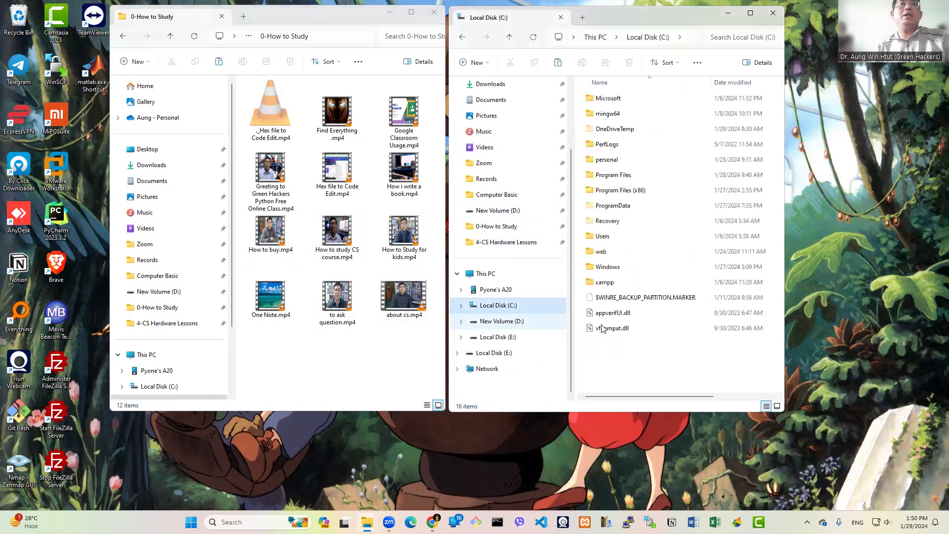
left_click_drag(410, 306, 603, 353)
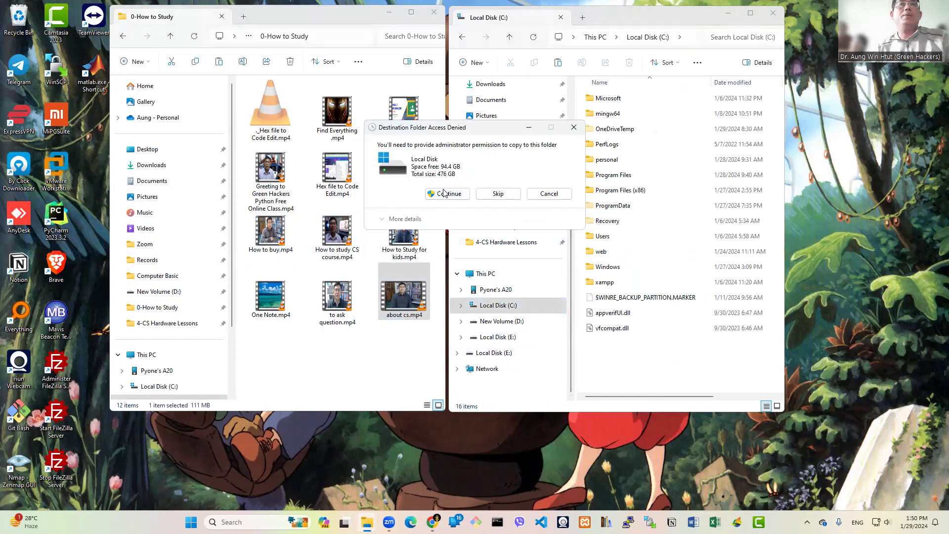
left_click(448, 194)
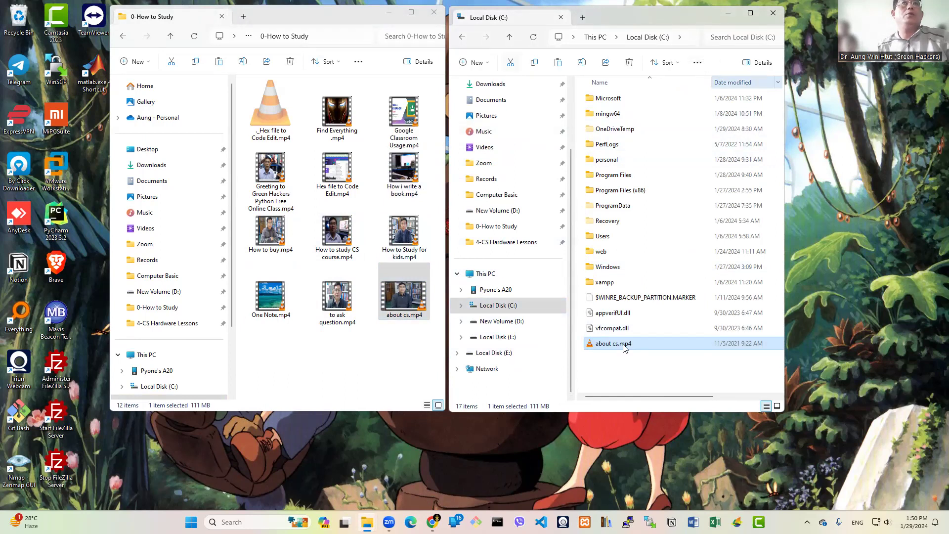
Step: Delete the about cs.mp4 copy from Local Disk (C:), granting administrator permission, and empty the Recycle Bin
left_click(628, 63)
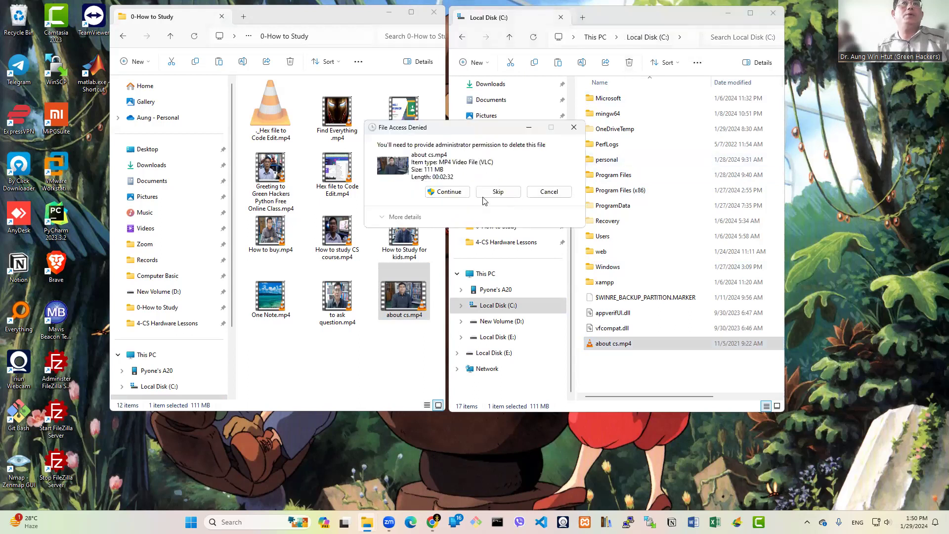
left_click(446, 192)
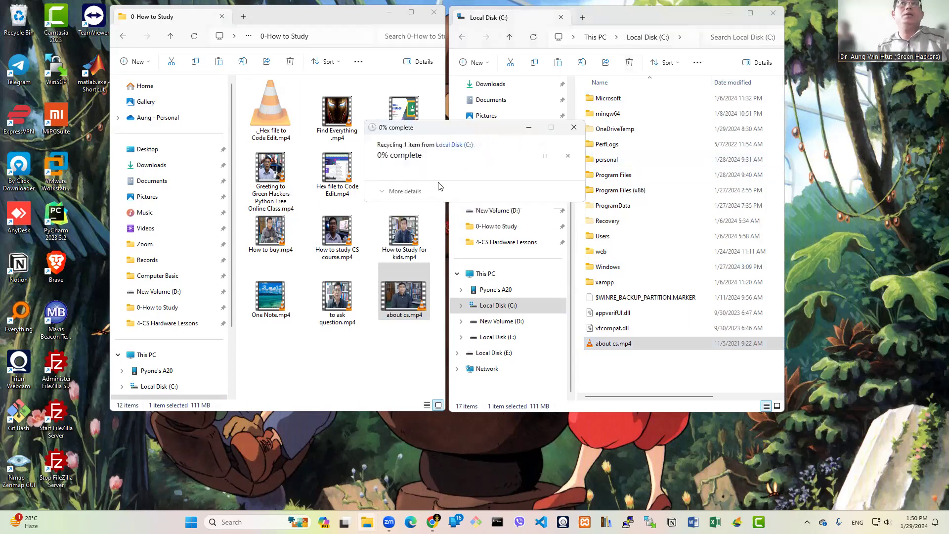
right_click(18, 25)
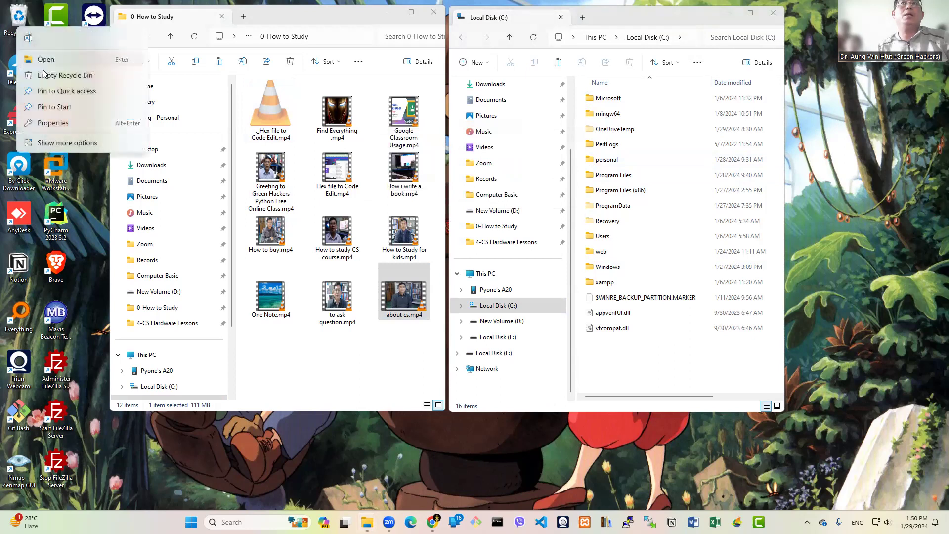
left_click(64, 75)
left_click(514, 269)
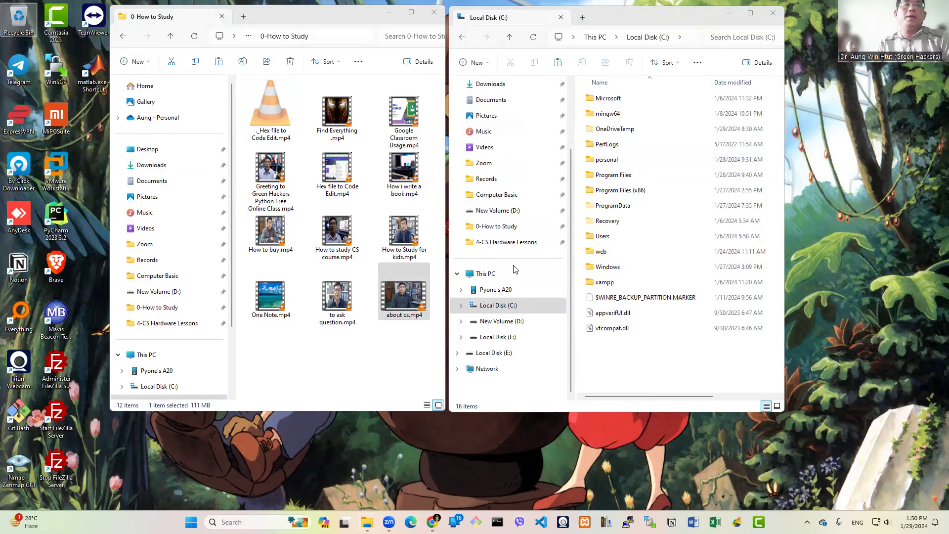
Step: Cut about cs.mp4 from 0-How to Study and paste it into Local Disk (C:), granting administrator permission
left_click(409, 305)
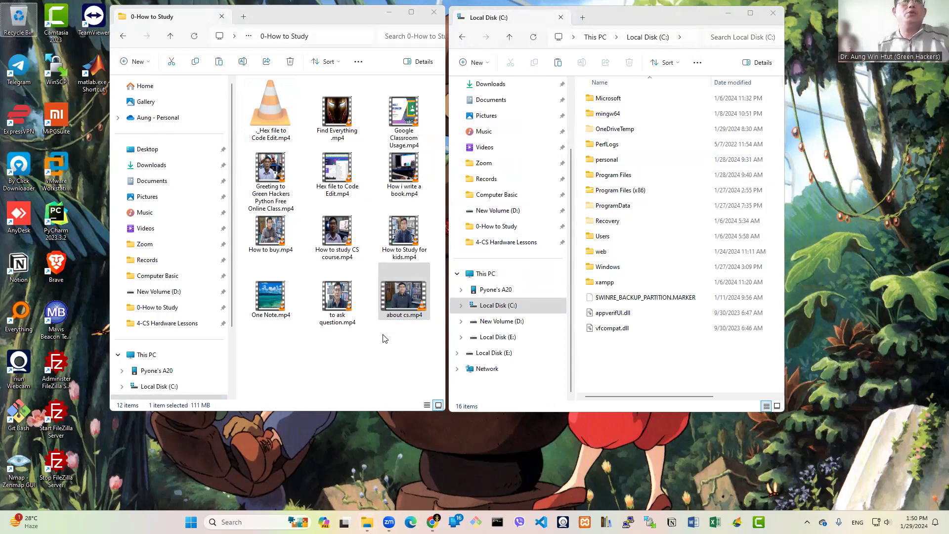
left_click(604, 361)
left_click(405, 302)
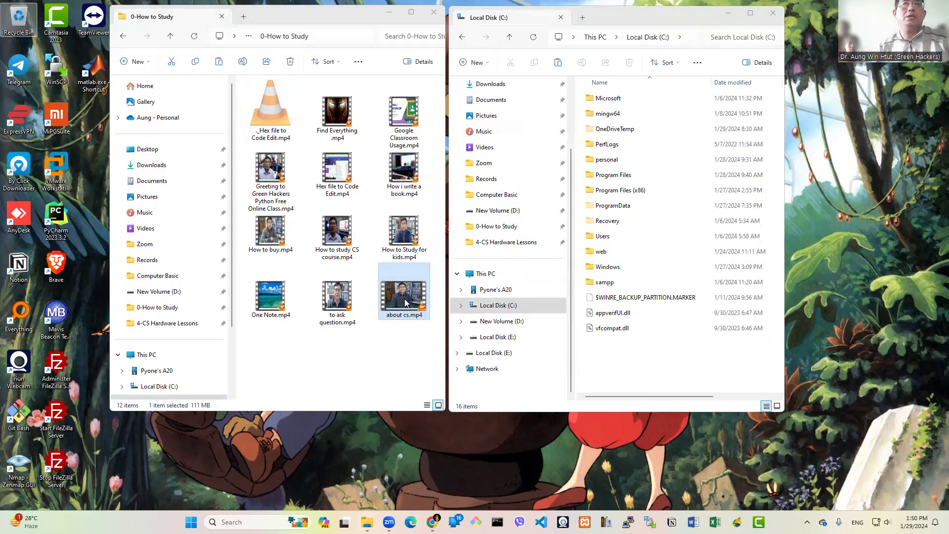
right_click(405, 302)
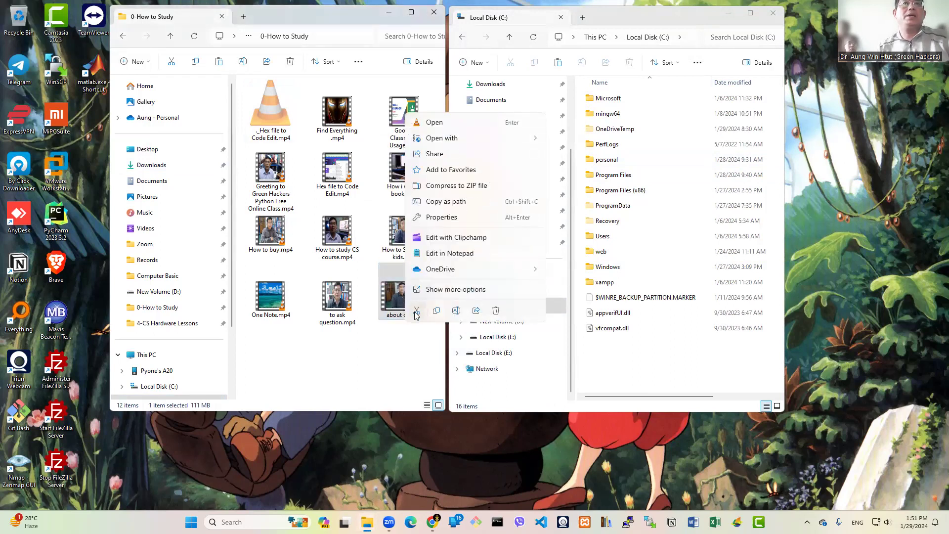
left_click(417, 310)
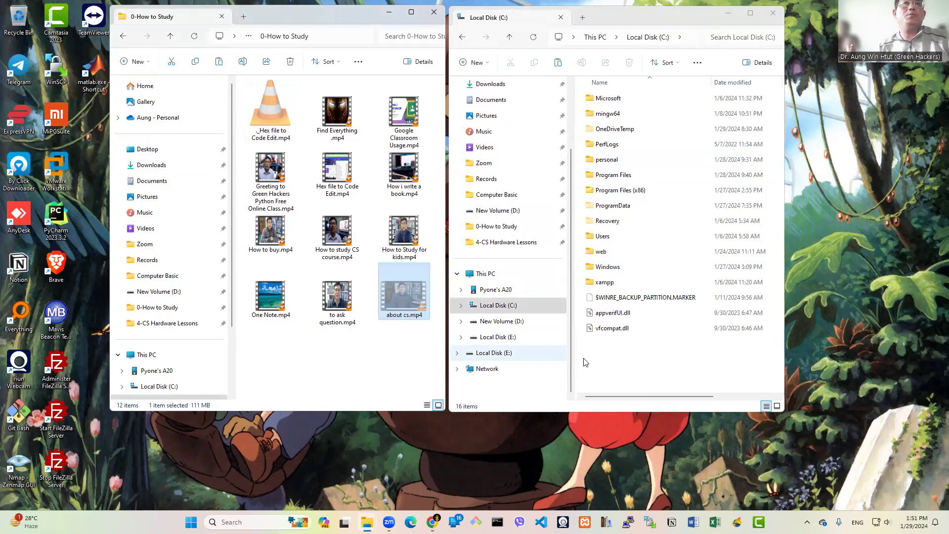
right_click(603, 371)
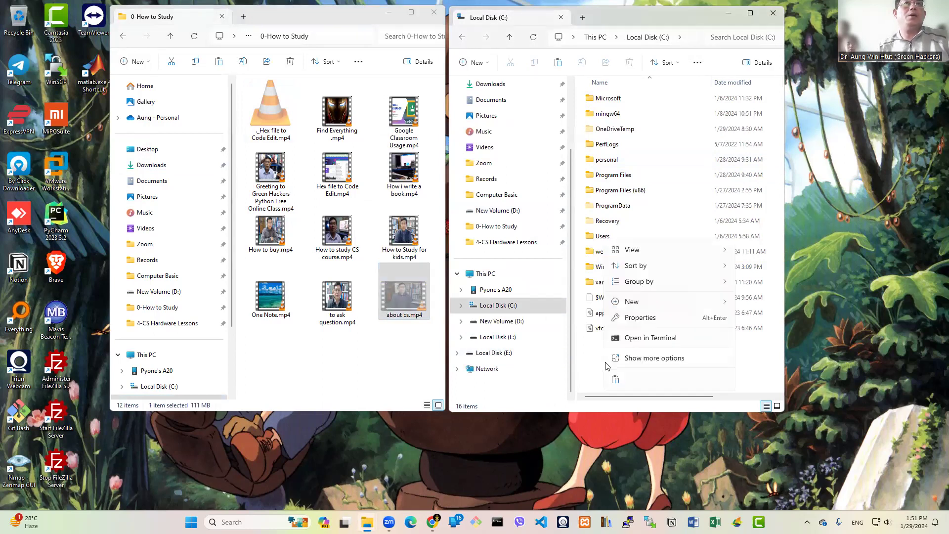
left_click(622, 384)
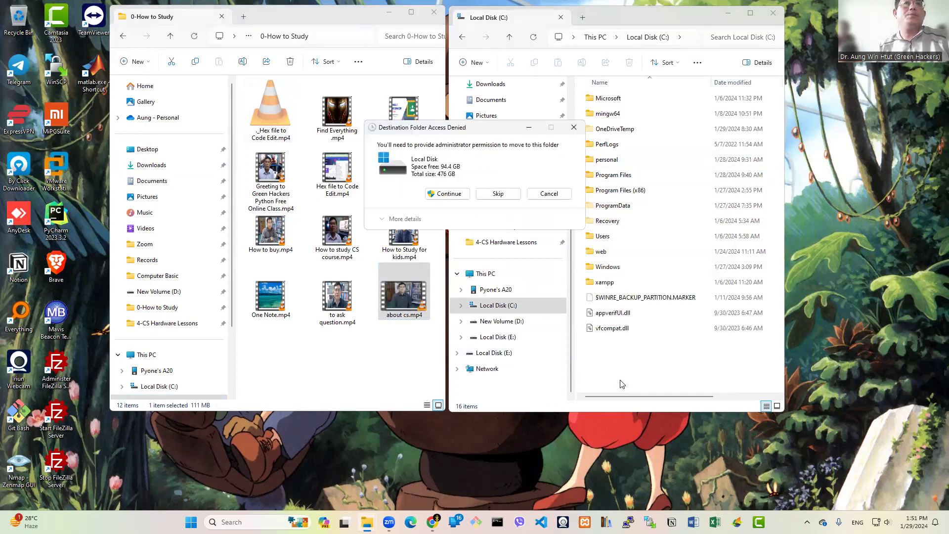
left_click(447, 193)
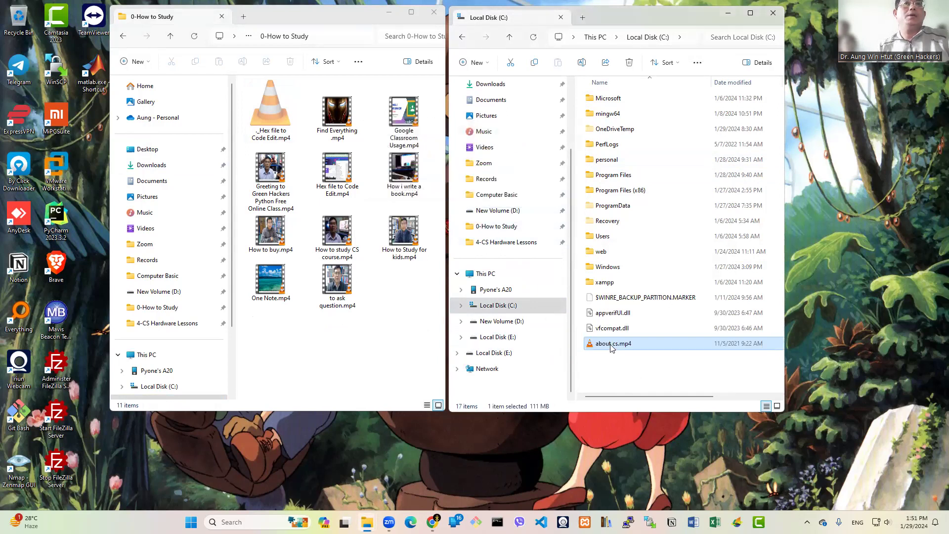
Step: Cut about cs.mp4 from Local Disk (C:) and paste it back into 0-How to Study, granting administrator permission
right_click(611, 348)
left_click(622, 357)
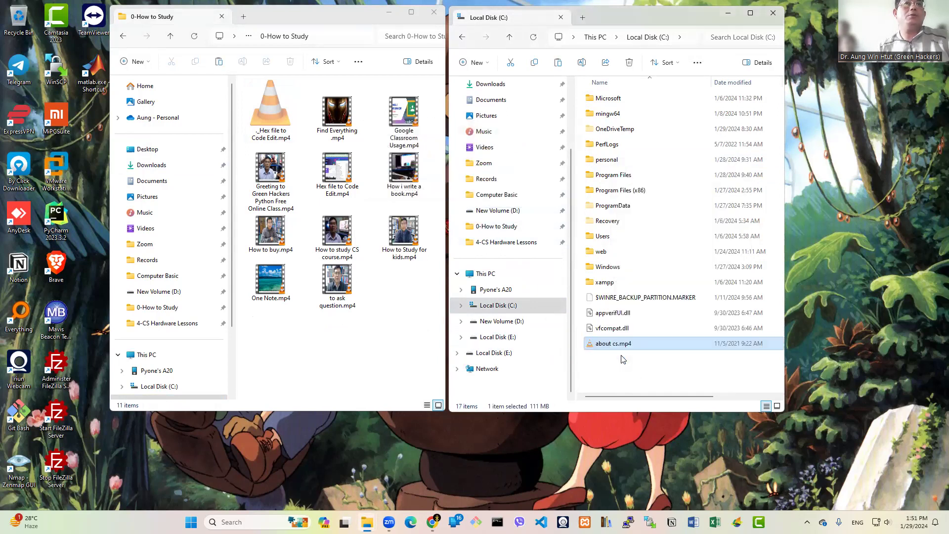
right_click(394, 321)
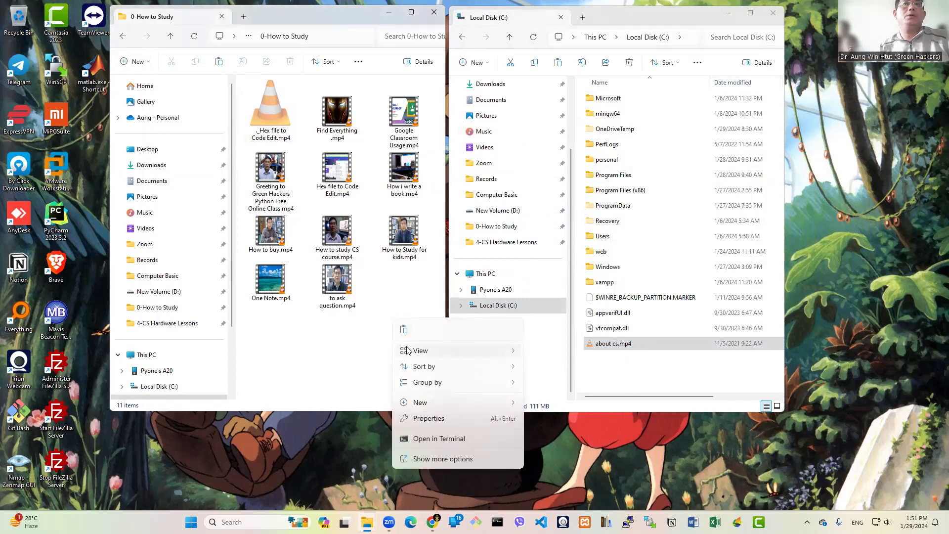
left_click(403, 330)
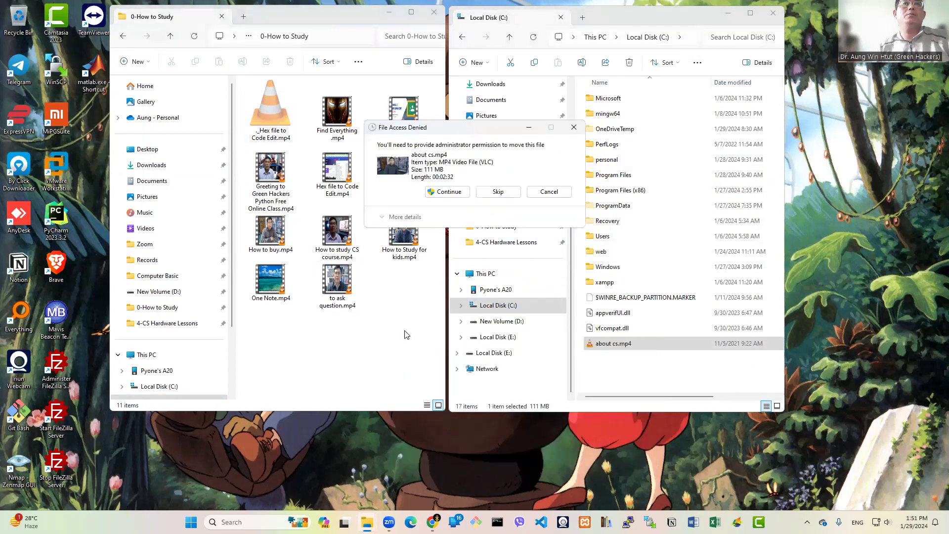
left_click(453, 194)
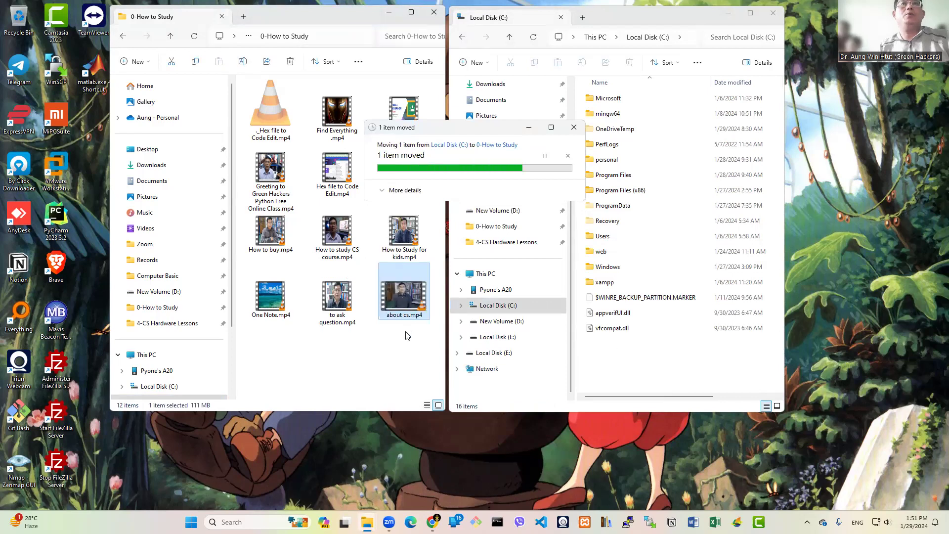
right_click(408, 305)
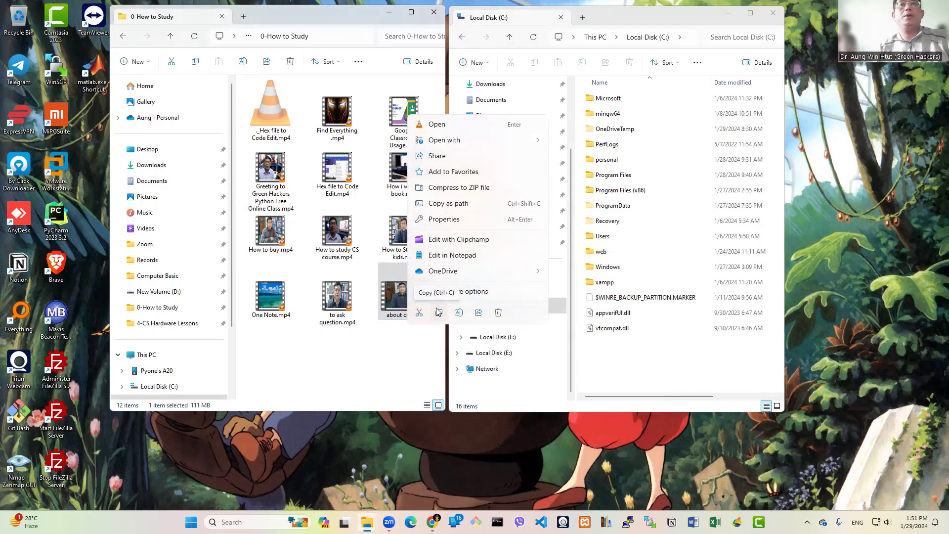
left_click(381, 360)
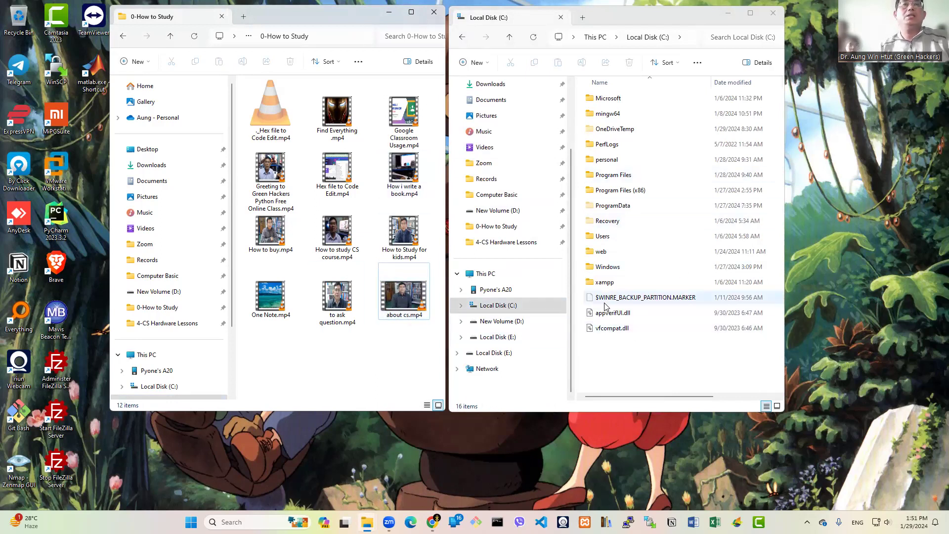
left_click(397, 304)
right_click(397, 303)
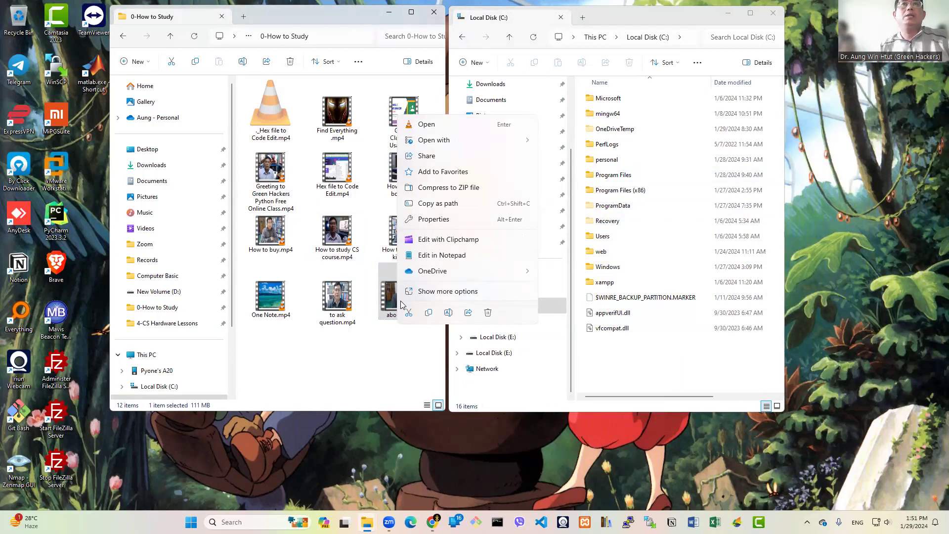
left_click(428, 294)
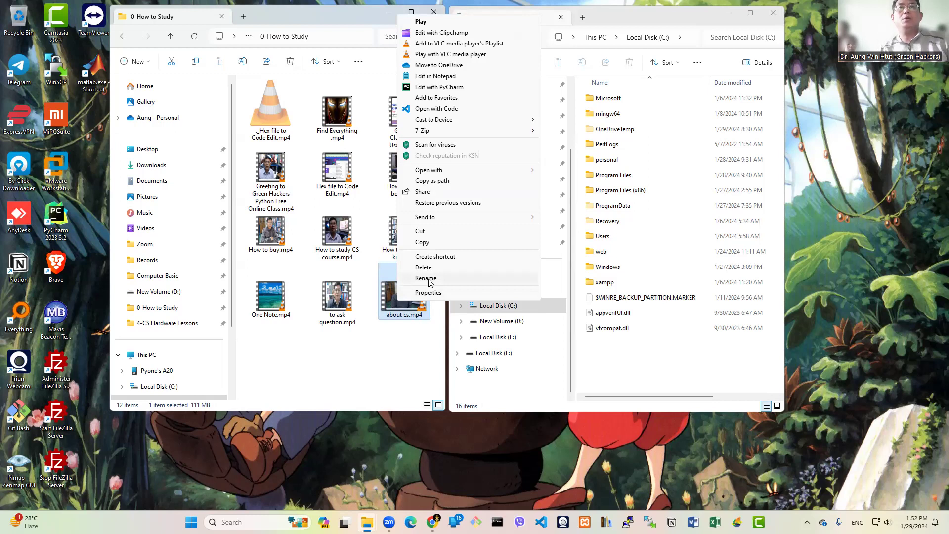
left_click(426, 279)
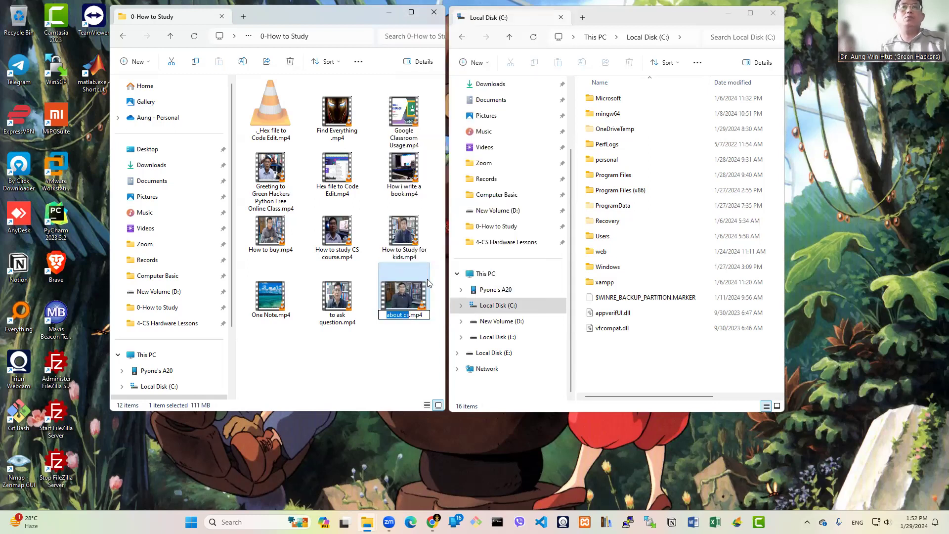
left_click(412, 345)
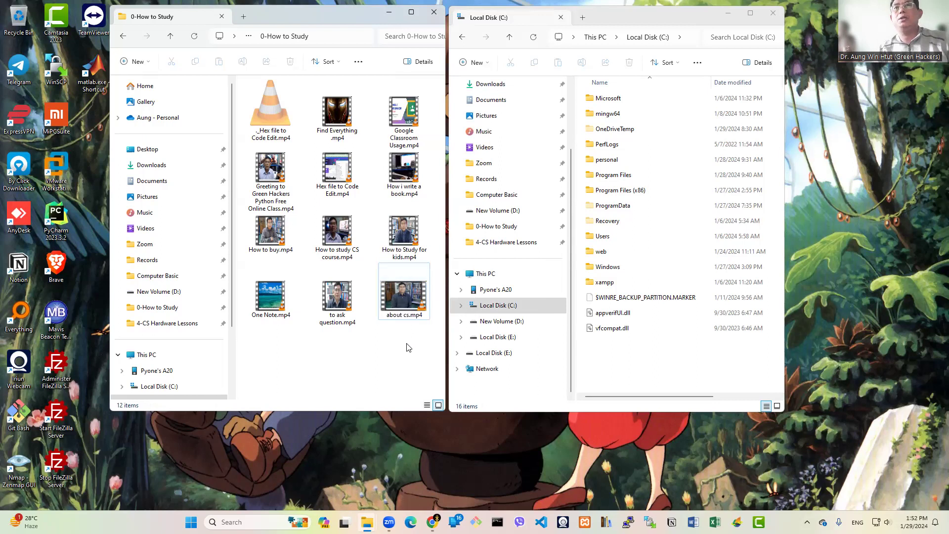